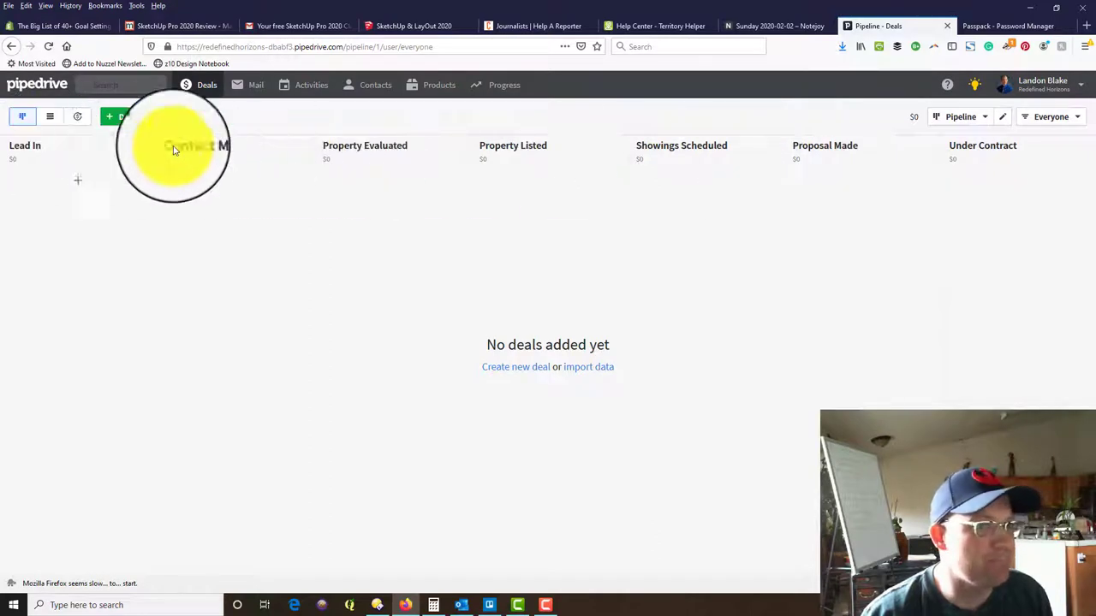
# - Rename the default pipeline to 'In-Person Pipe' and save it
pyautogui.click(993, 125)
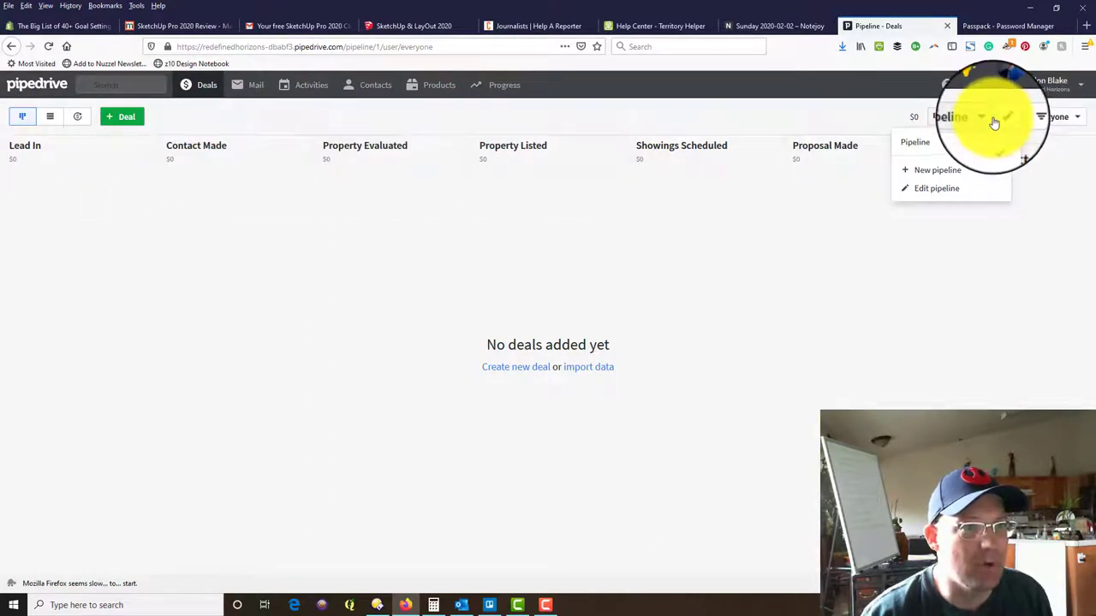
pyautogui.click(949, 190)
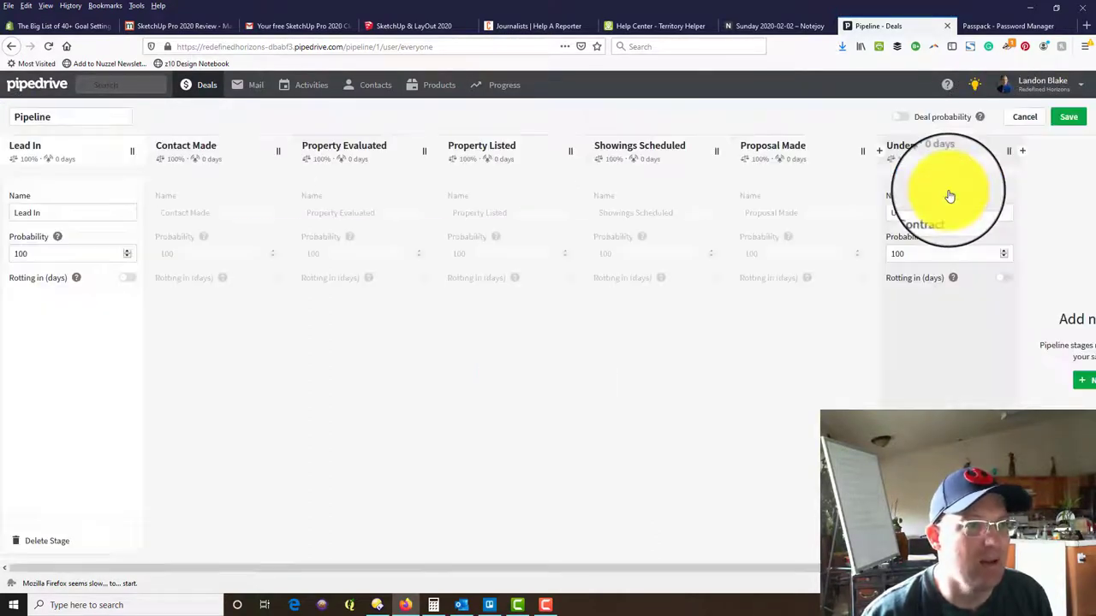
pyautogui.moveTo(84, 116); pyautogui.dragTo(2, 116)
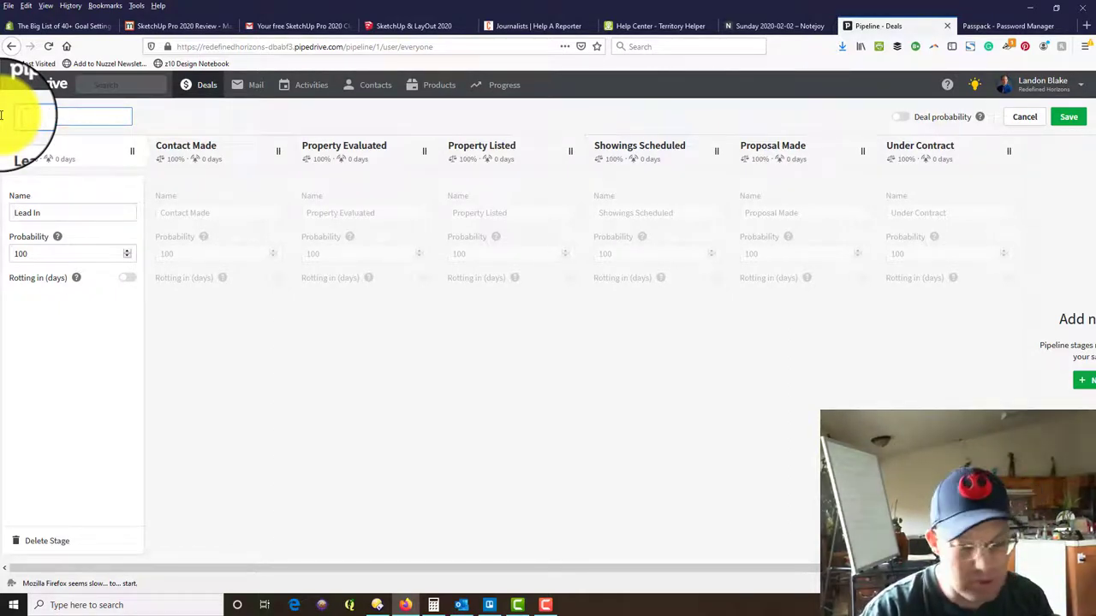
pyautogui.write('In-Person Pipe')
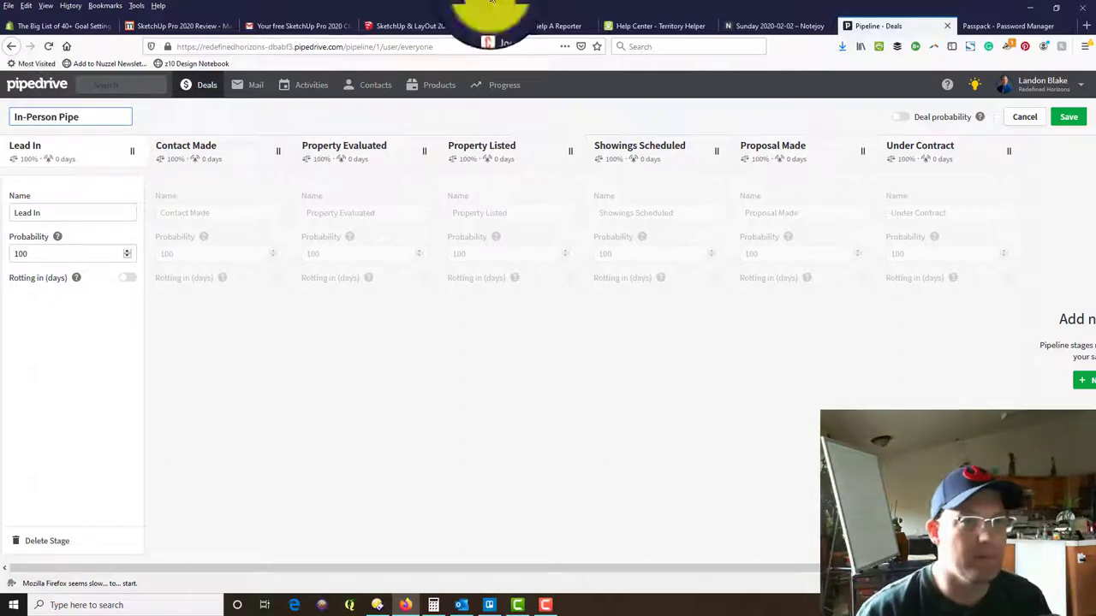
pyautogui.click(1068, 121)
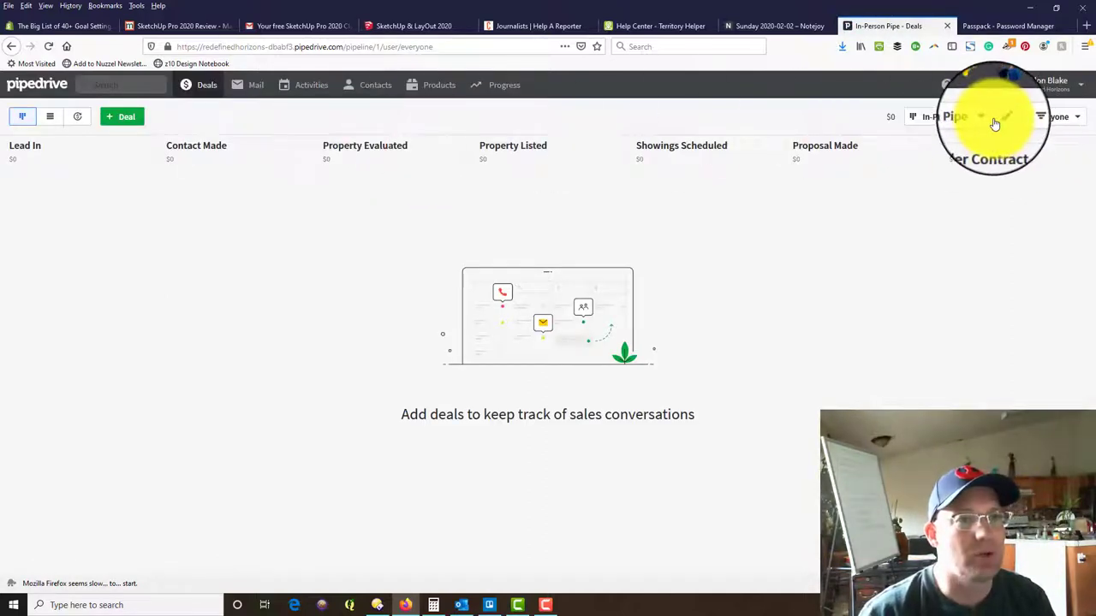
# - Create a new pipeline named 'LinkedIn Pipe' and save it
pyautogui.click(998, 125)
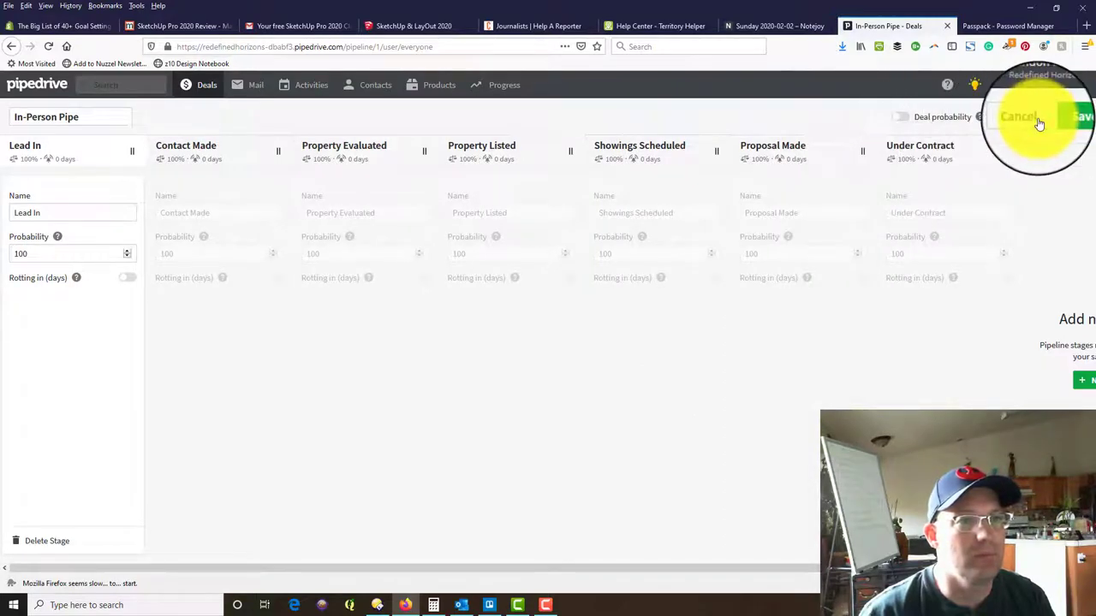
pyautogui.click(1060, 119)
pyautogui.click(988, 120)
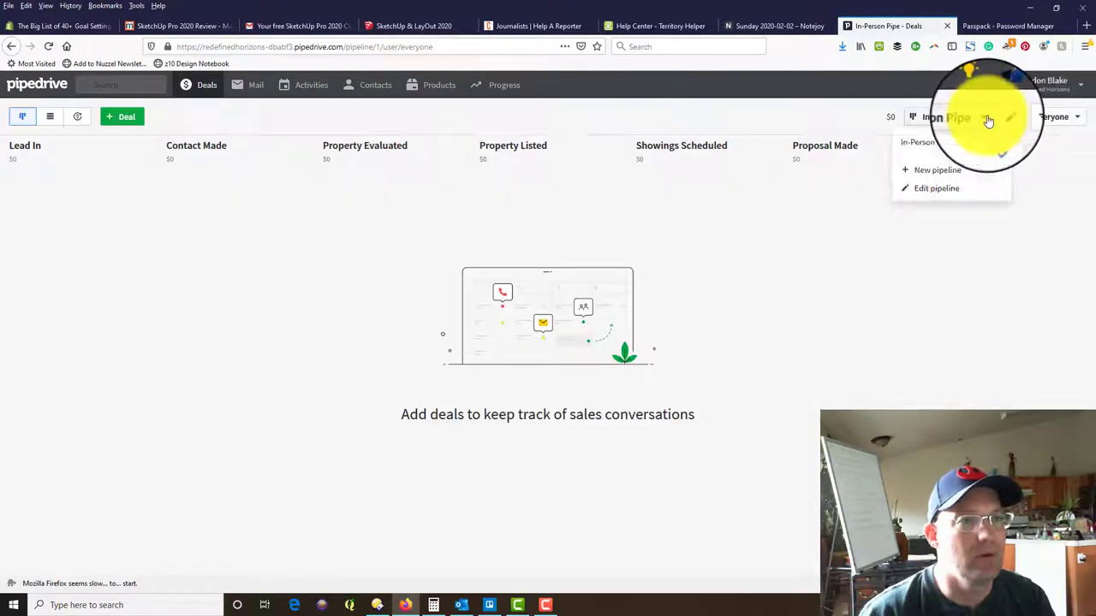
pyautogui.click(946, 171)
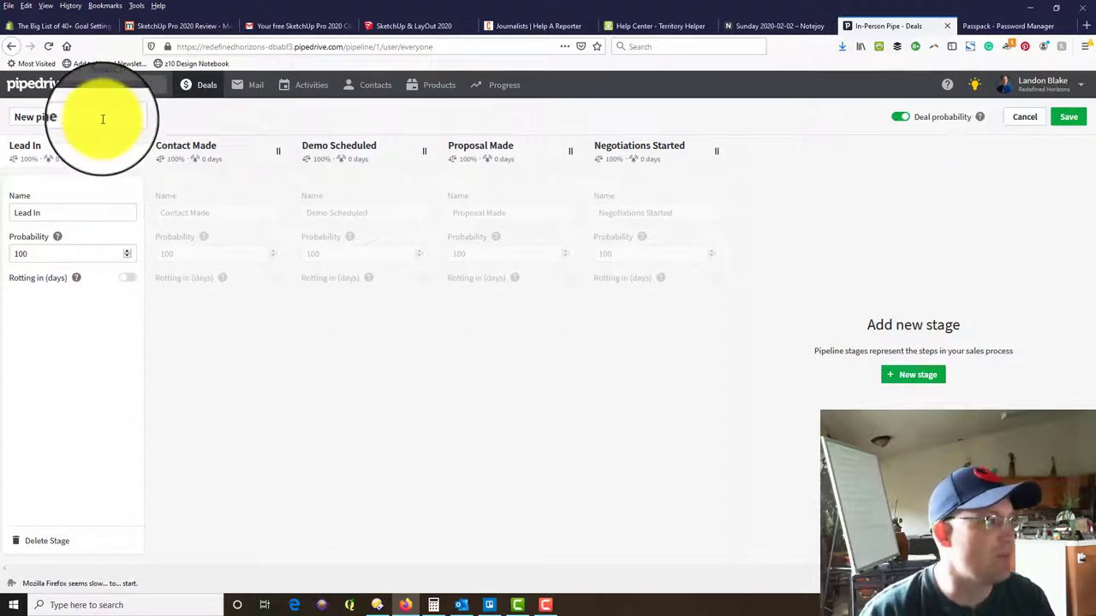
pyautogui.click(39, 118)
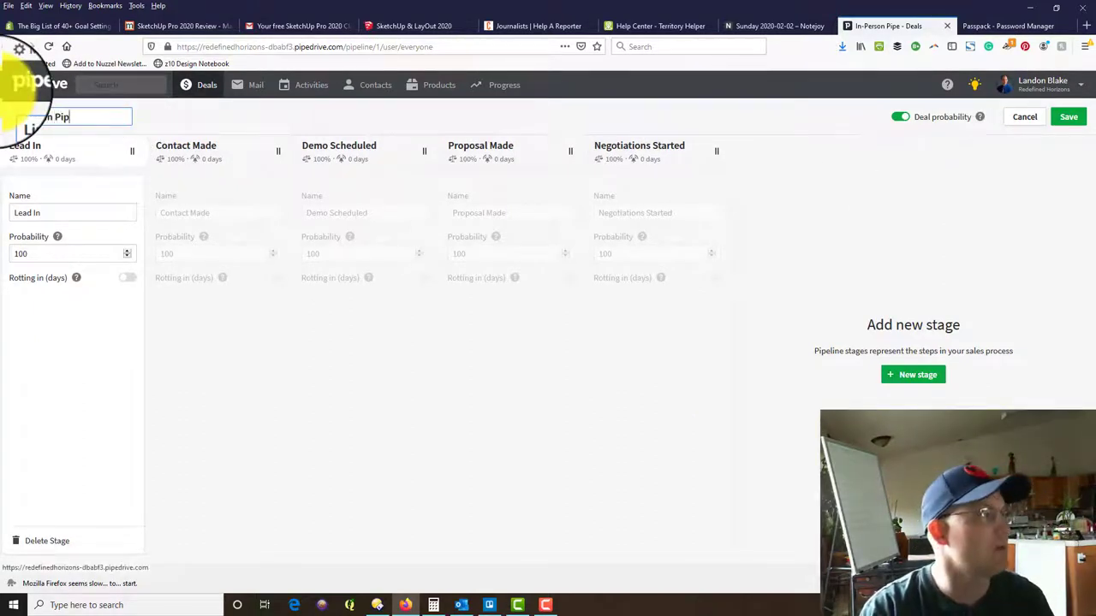
pyautogui.click(1066, 120)
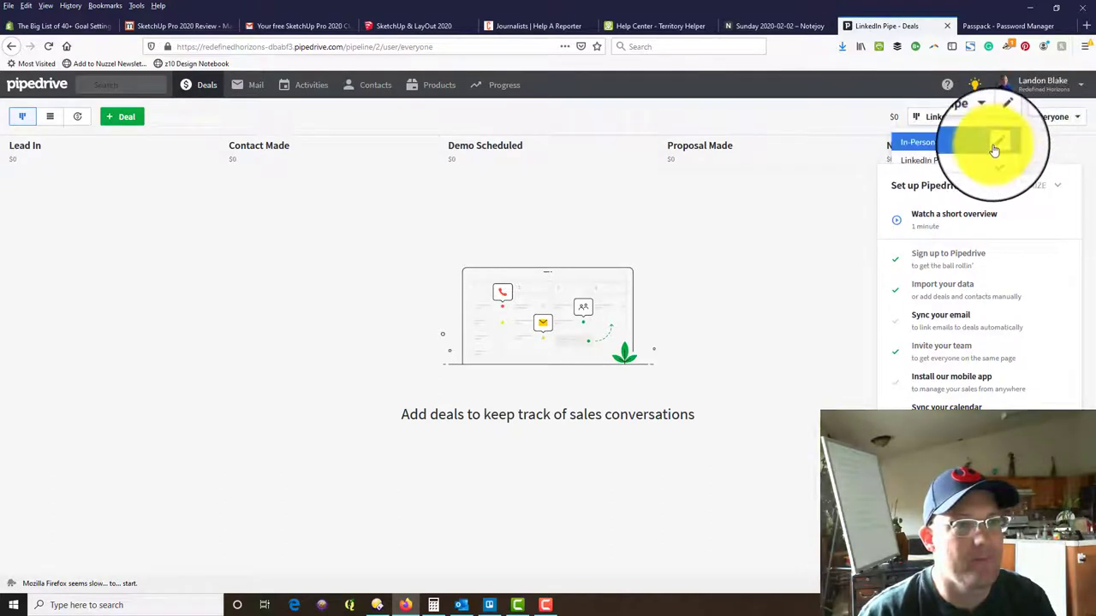
# - Minimize the setup checklist, add a pipeline named 'Cold Lead Pipe', then show the LinkedIn Pipe board
pyautogui.click(1069, 154)
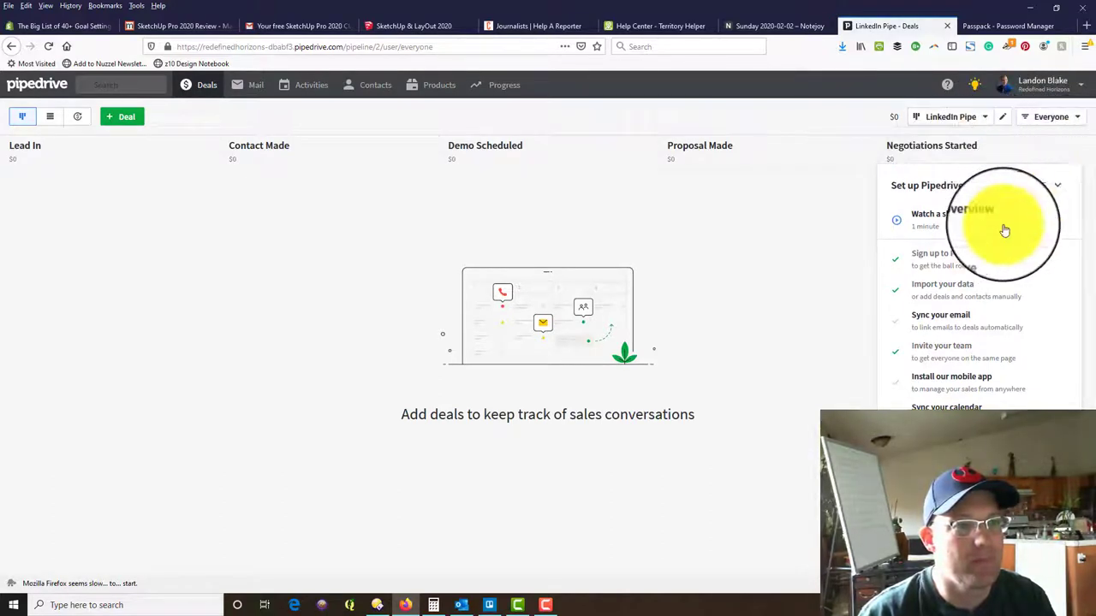
pyautogui.click(1061, 191)
pyautogui.click(986, 120)
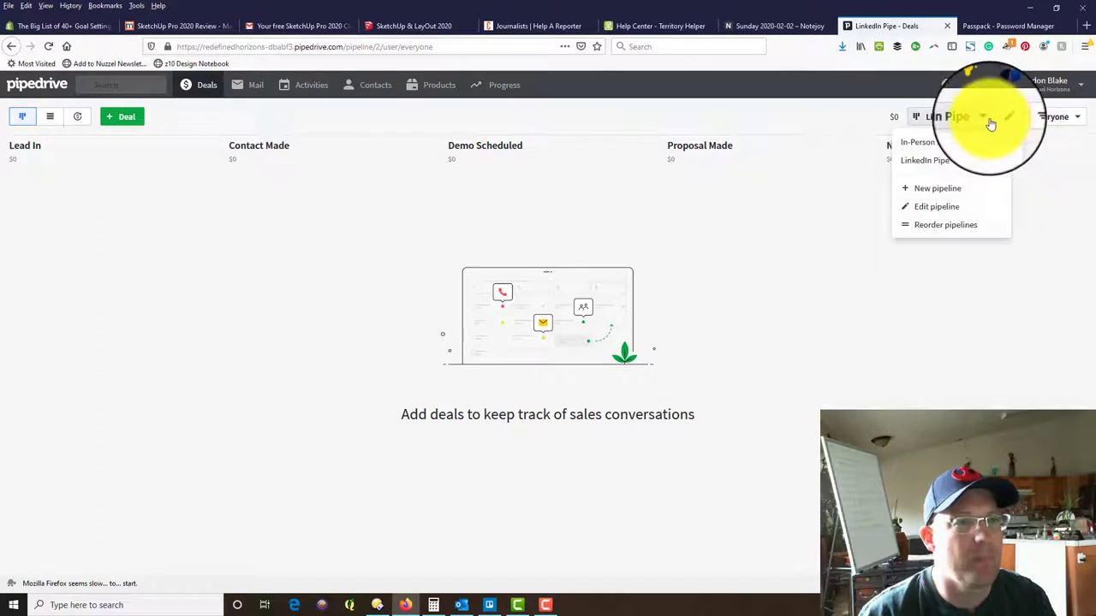
pyautogui.click(946, 190)
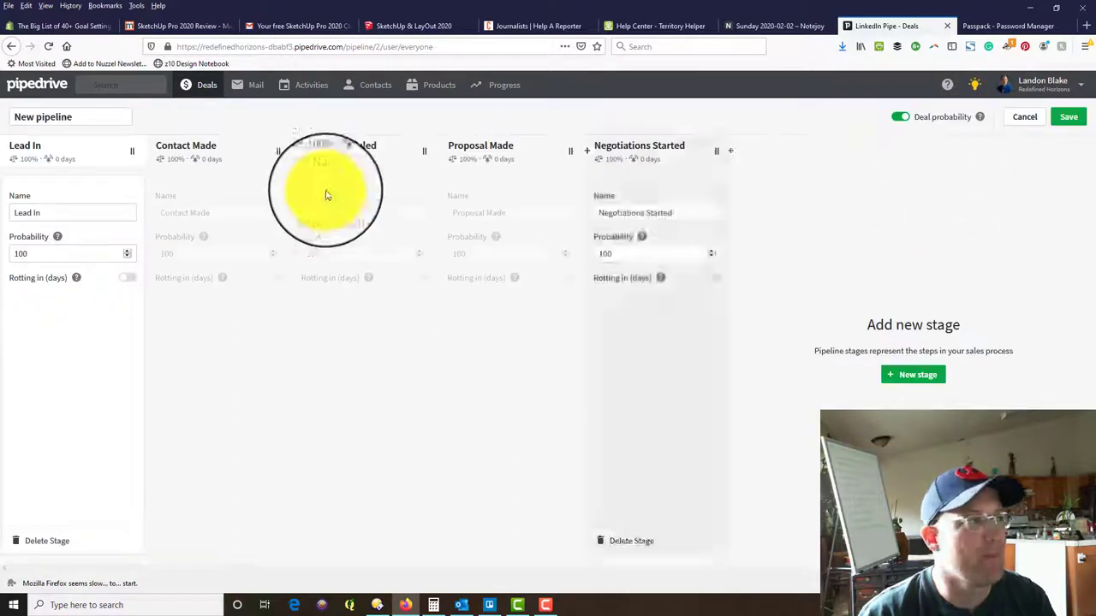
pyautogui.click(85, 116)
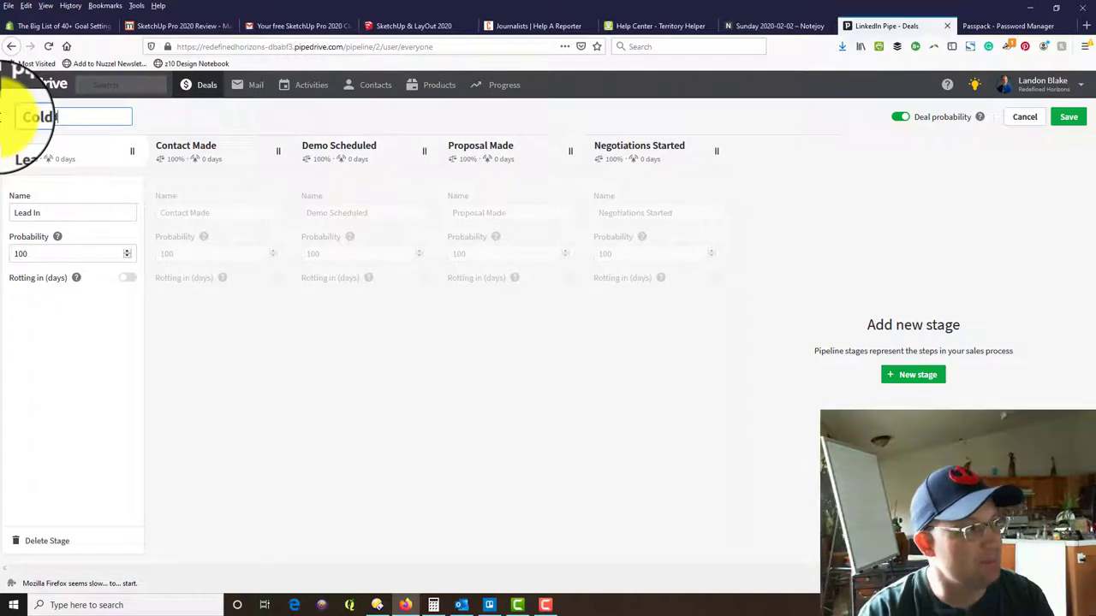
pyautogui.write('Lead Pipe')
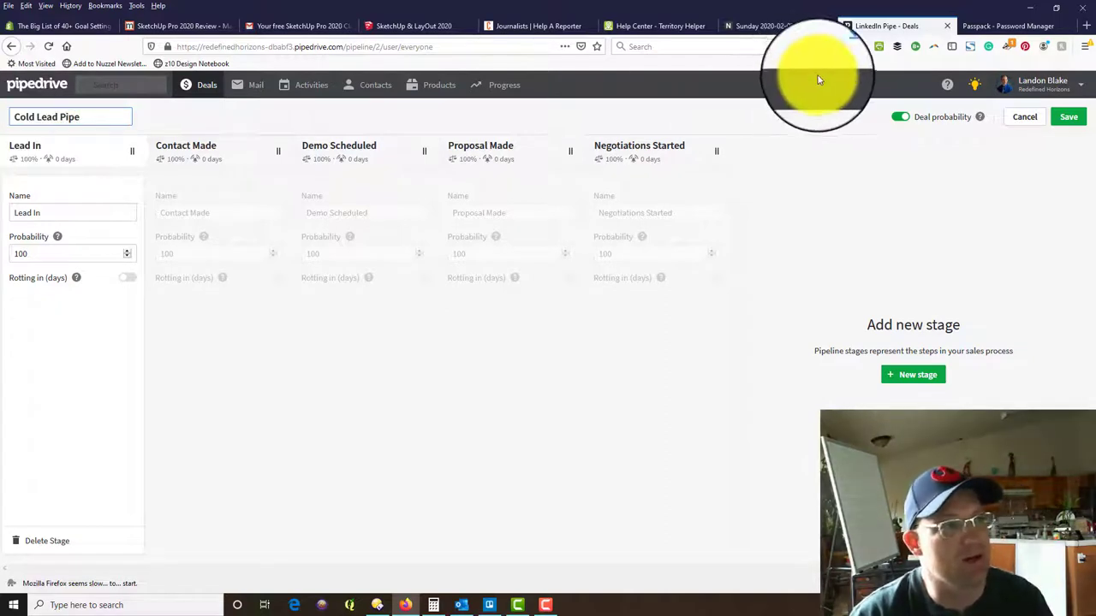
pyautogui.click(1069, 117)
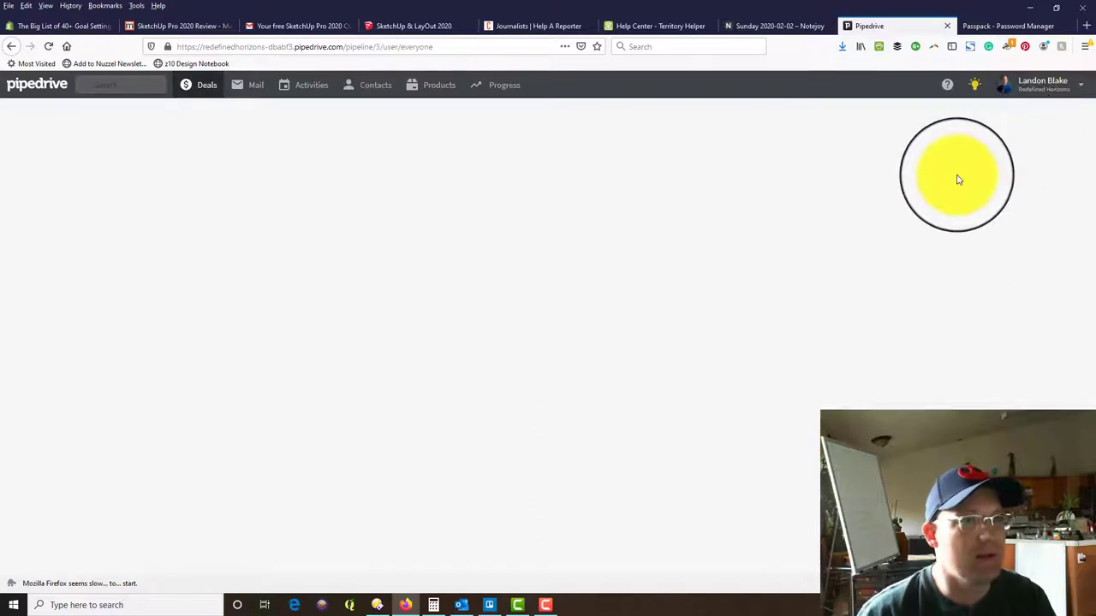
pyautogui.click(976, 117)
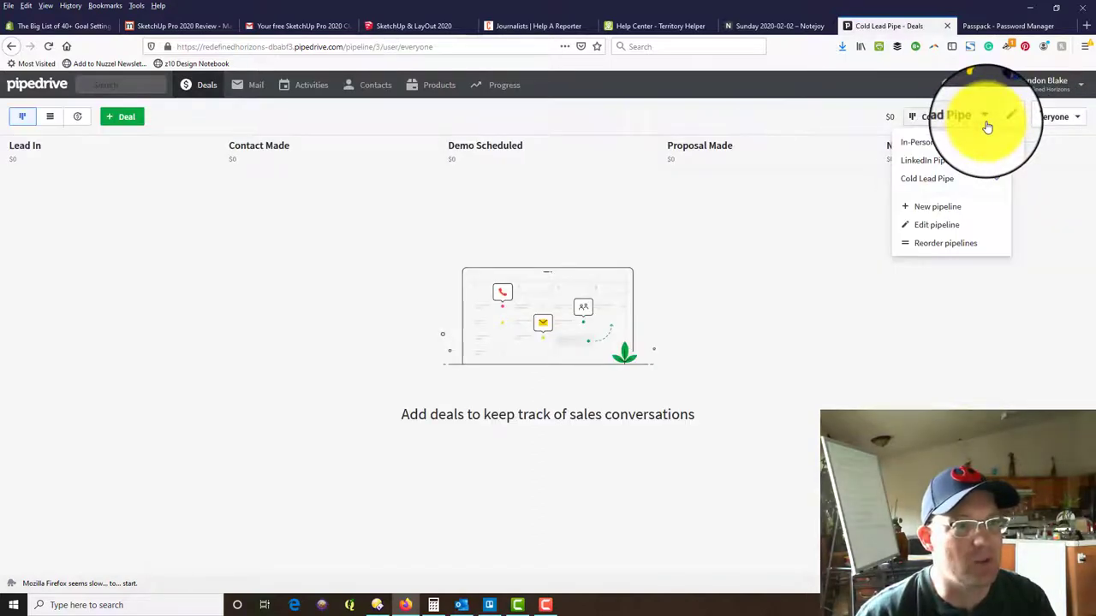
pyautogui.click(928, 166)
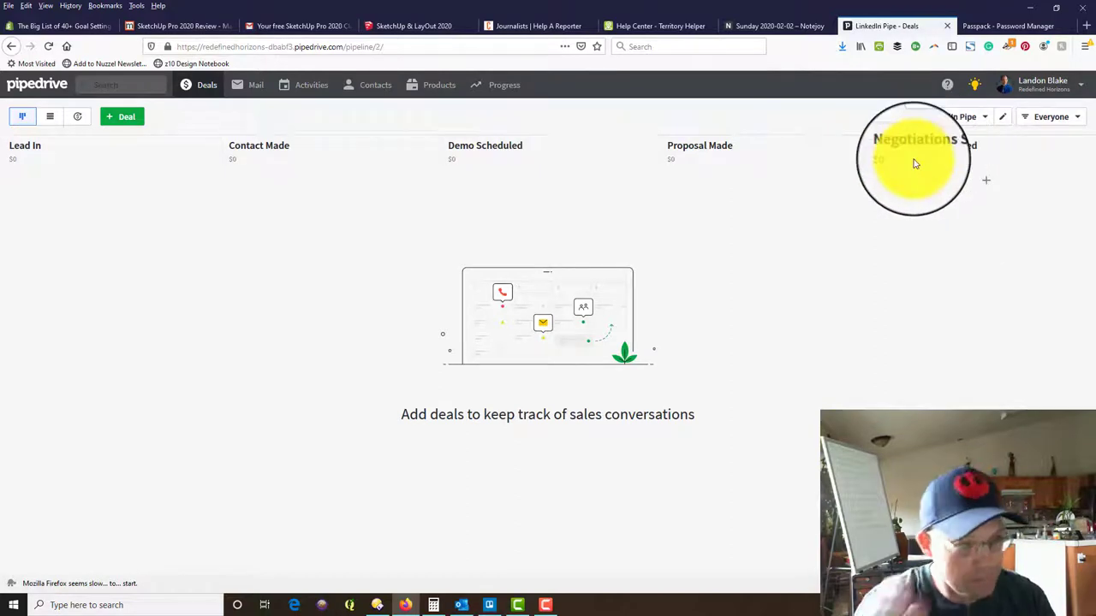
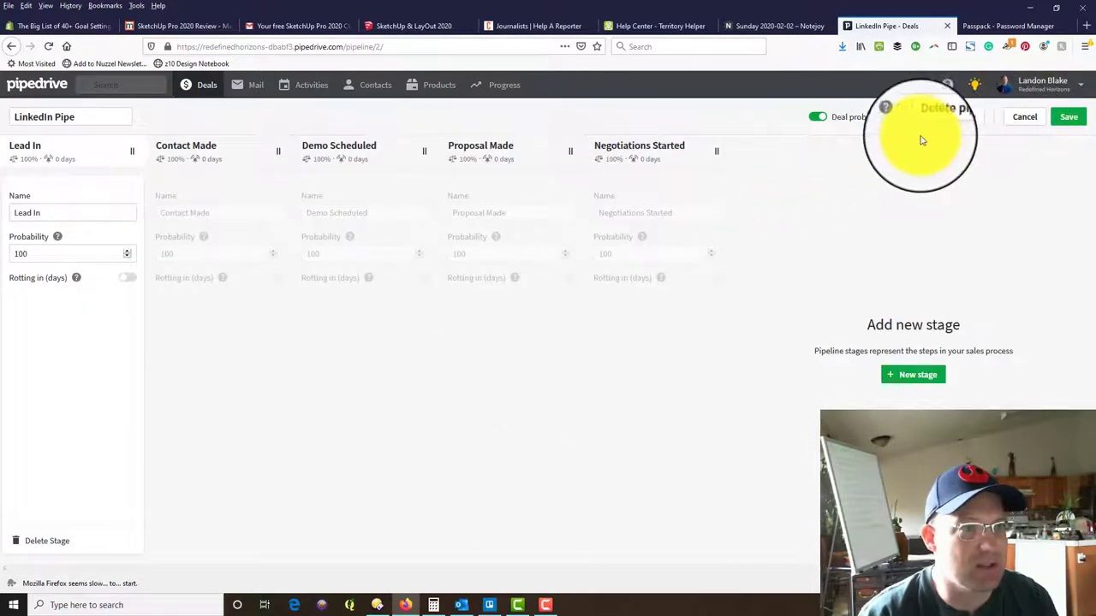
pyautogui.click(1025, 125)
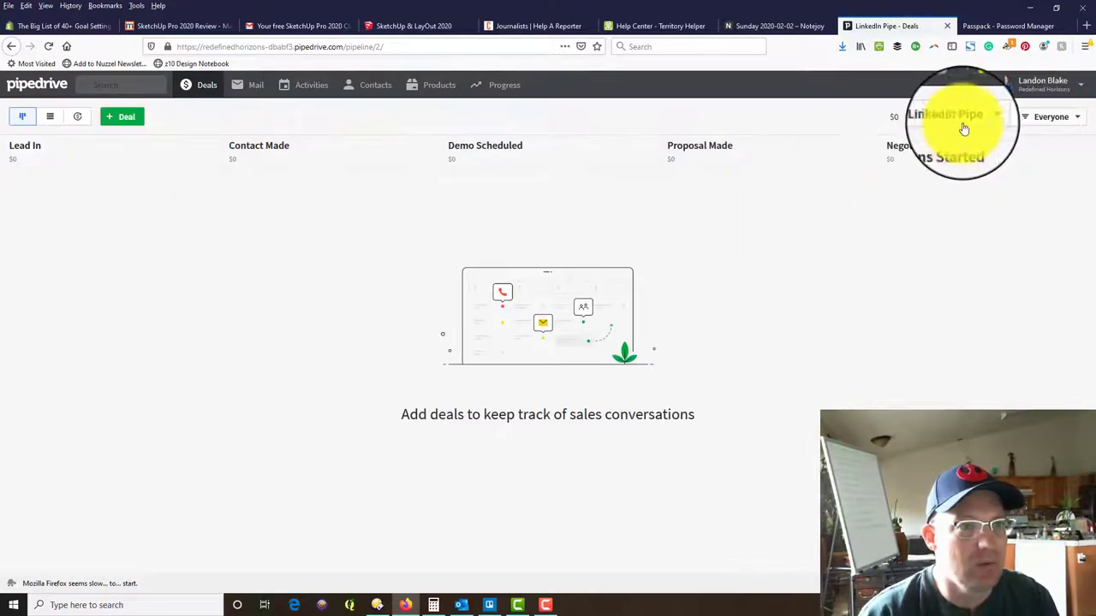
pyautogui.click(985, 121)
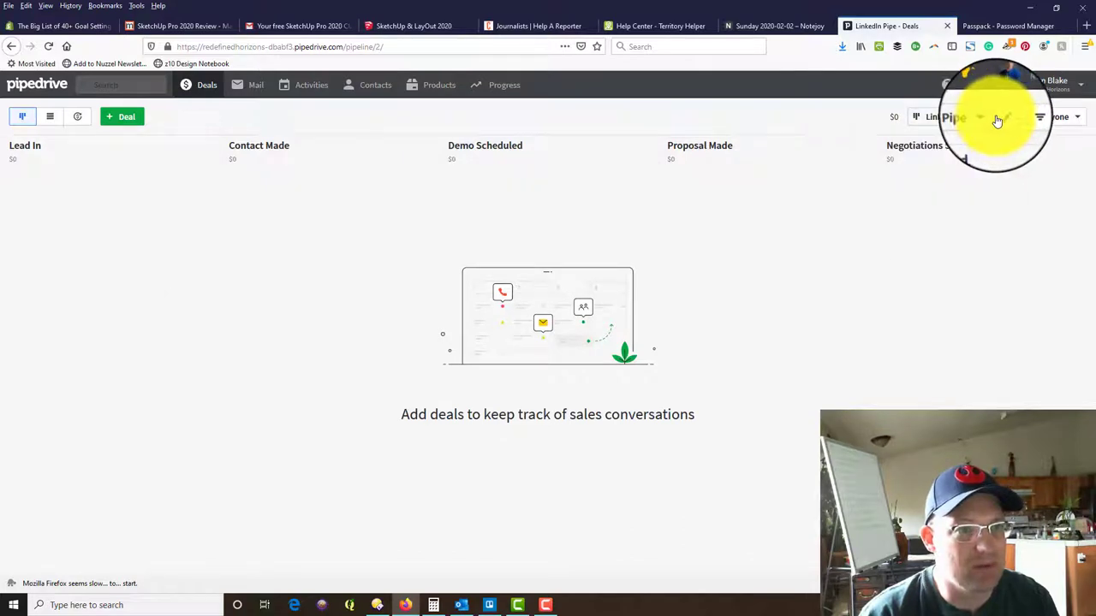
pyautogui.click(1002, 120)
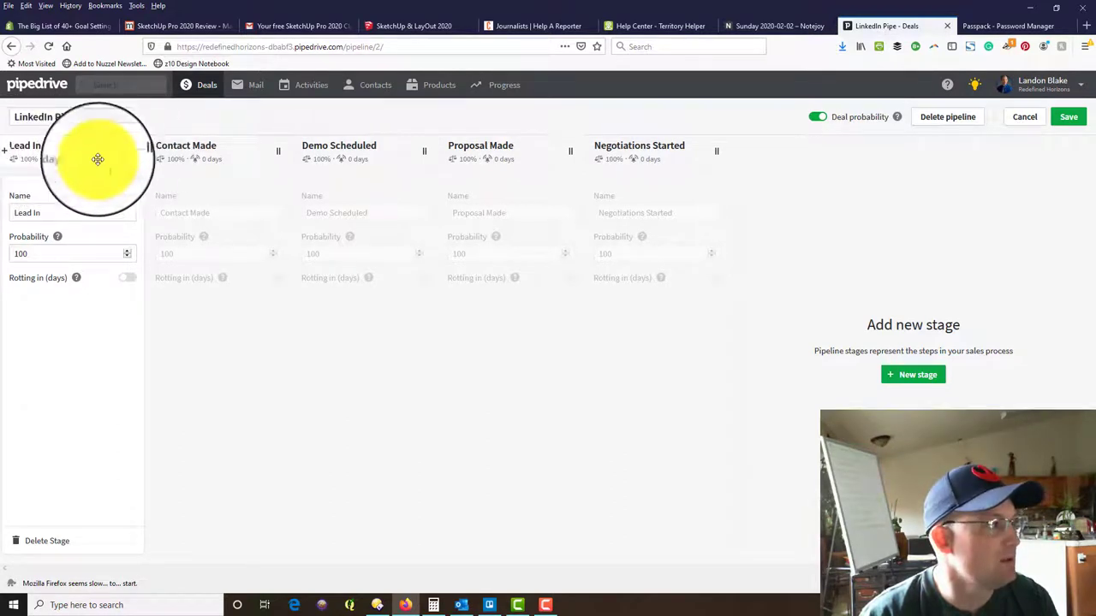
# - Rename Lead In, Contact Made and Demo Scheduled to Contact Identified, Request For Connection Made, Connection Accepted
pyautogui.click(63, 213)
pyautogui.moveTo(62, 213); pyautogui.dragTo(2, 197)
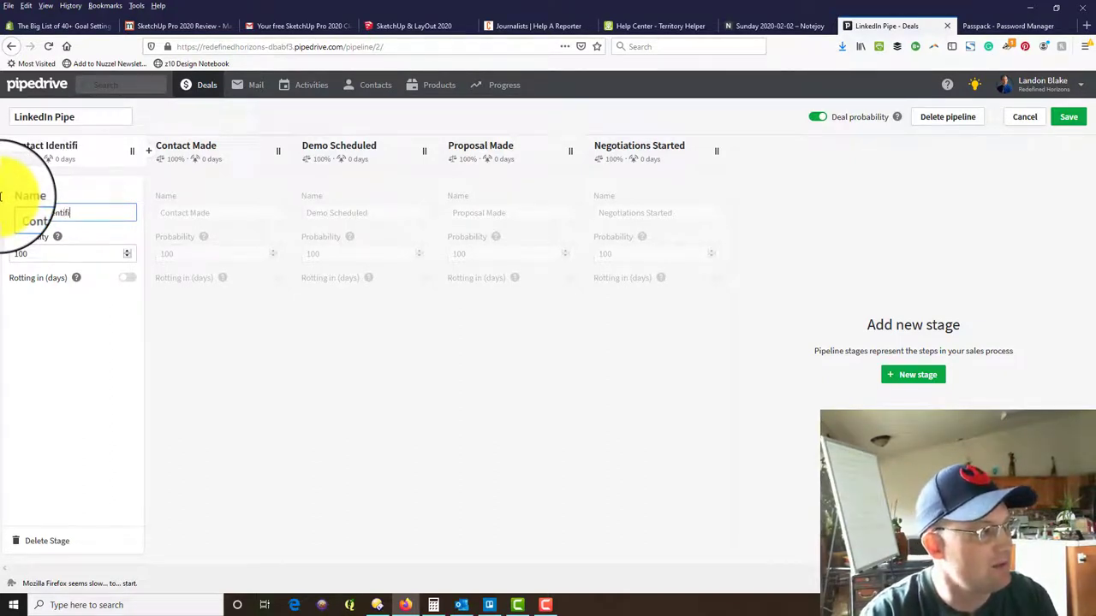
pyautogui.click(275, 207)
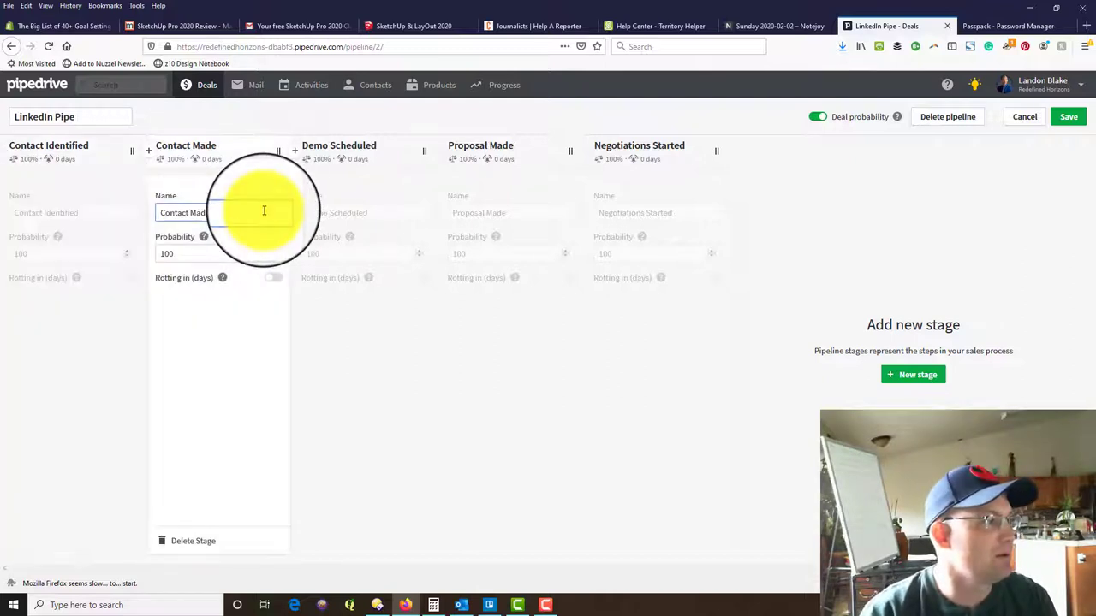
pyautogui.moveTo(264, 211); pyautogui.dragTo(146, 209)
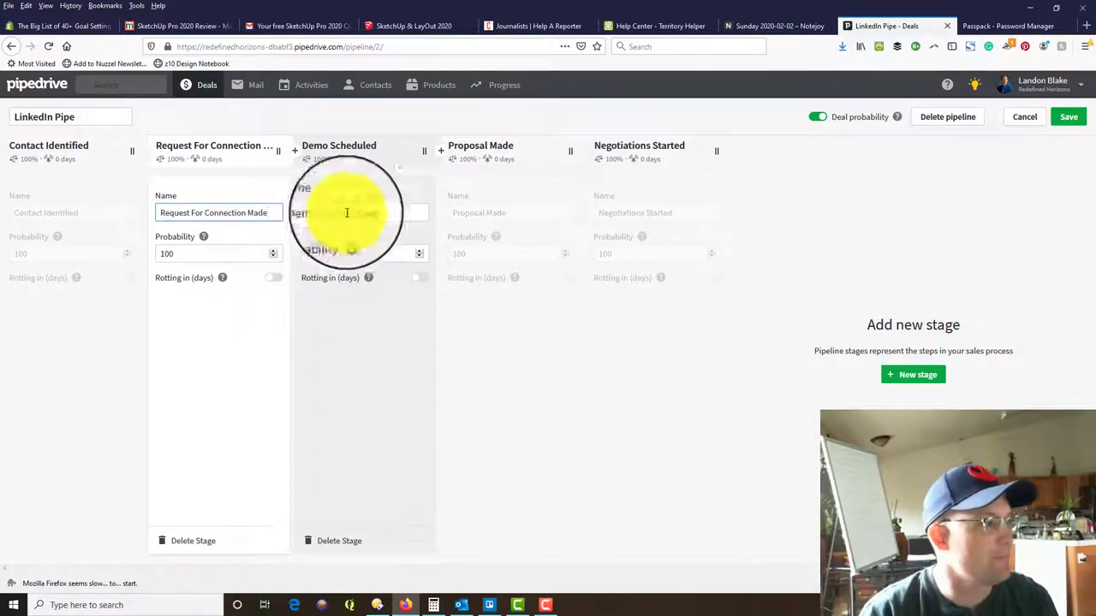
pyautogui.click(374, 211)
pyautogui.moveTo(398, 213); pyautogui.dragTo(265, 211)
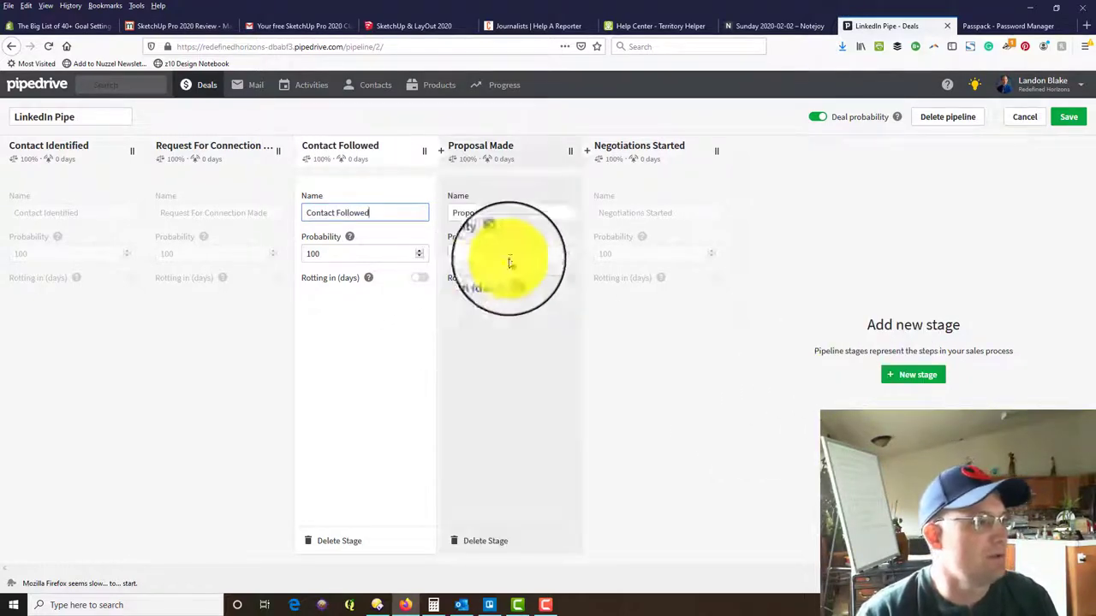
# - Rename the remaining stages to Connection Followed and Initial Outreach Made
pyautogui.click(538, 213)
pyautogui.click(392, 211)
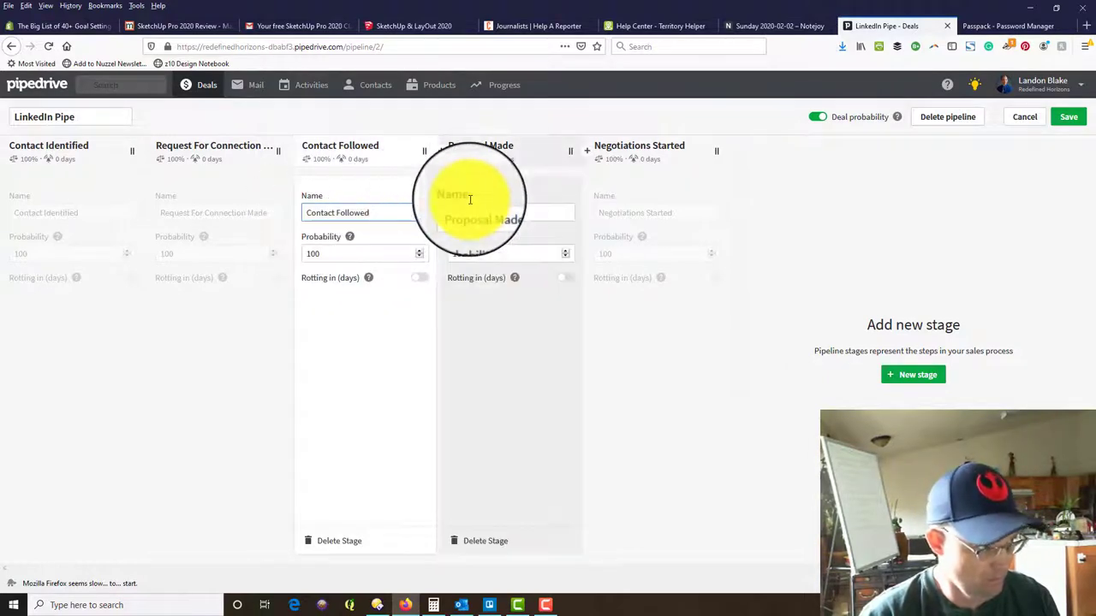
pyautogui.tripleClick(390, 211)
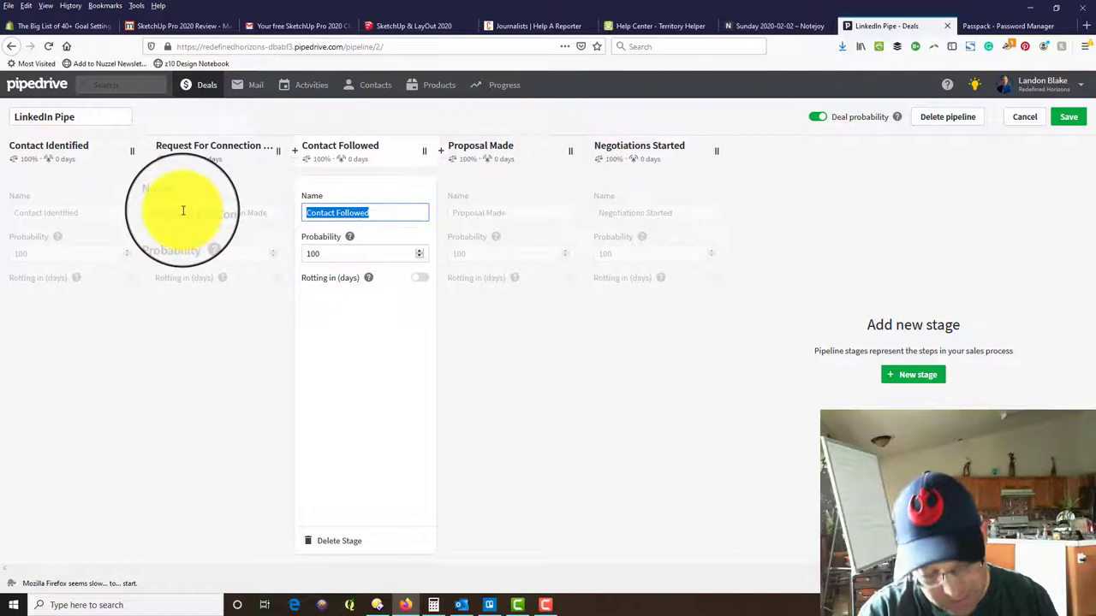
pyautogui.write('?')
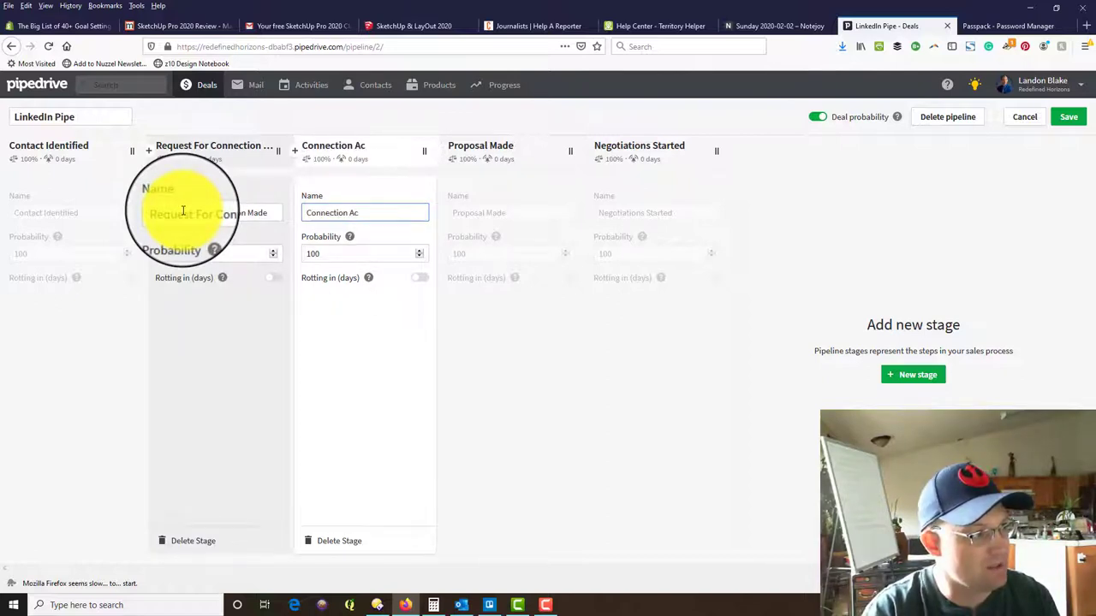
pyautogui.write('d')
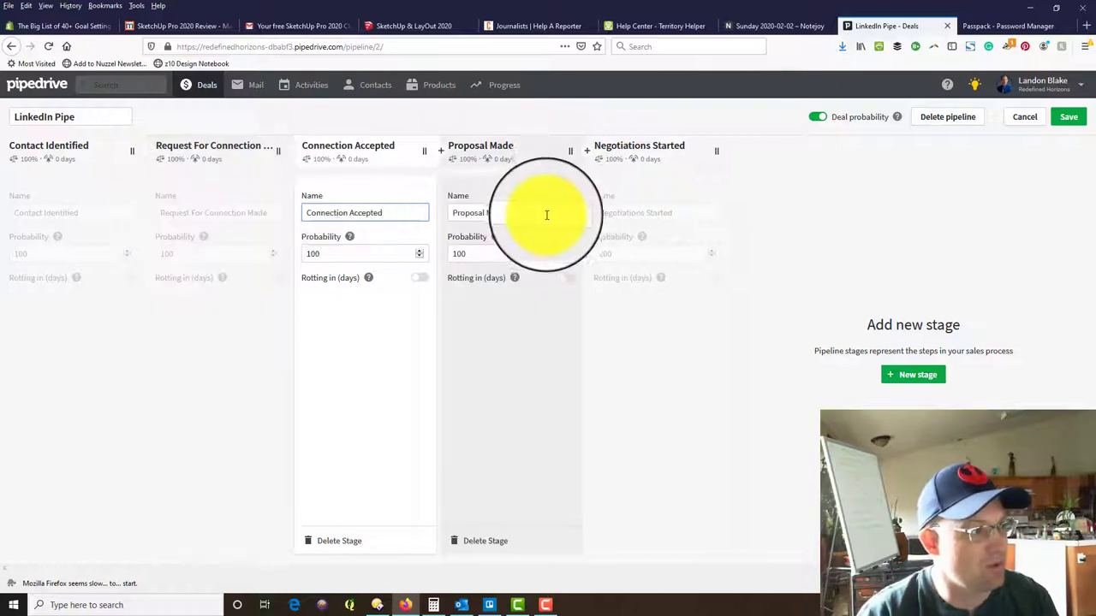
pyautogui.tripleClick(543, 211)
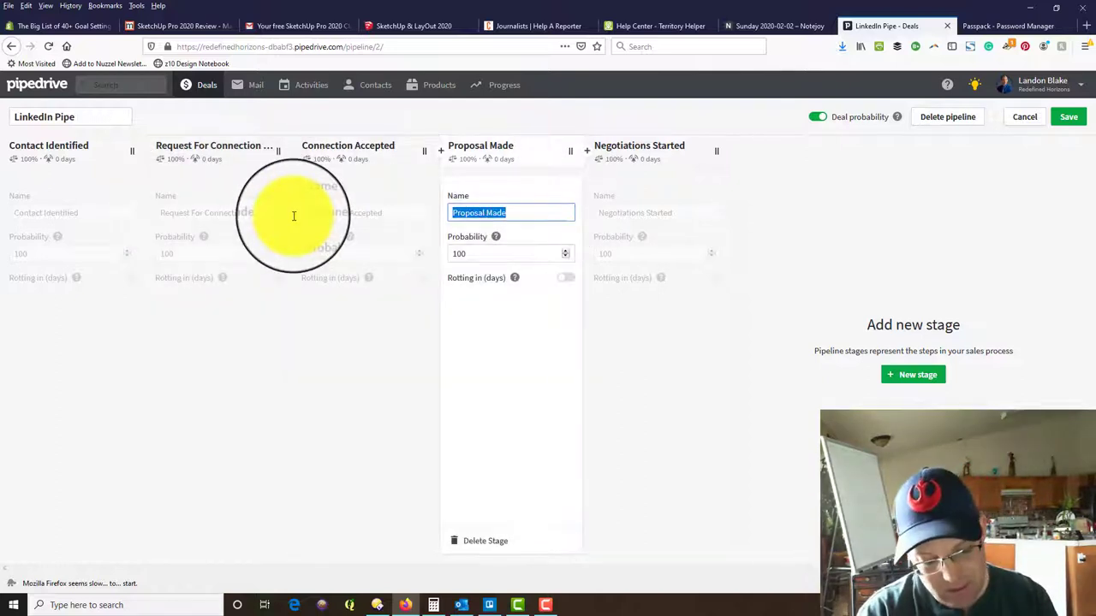
pyautogui.write('Connection Followed')
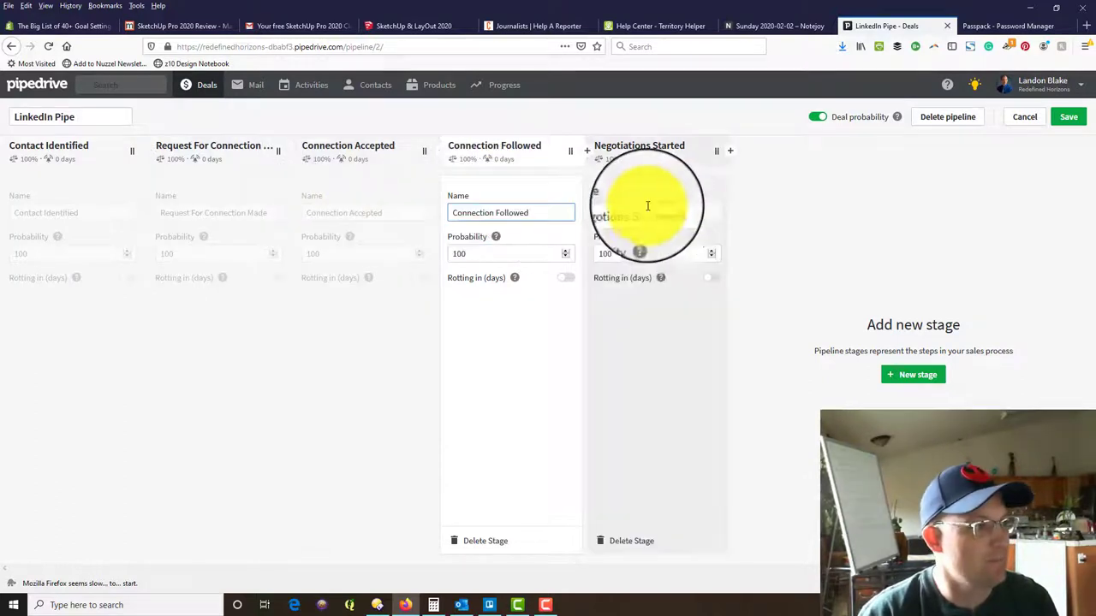
pyautogui.tripleClick(650, 213)
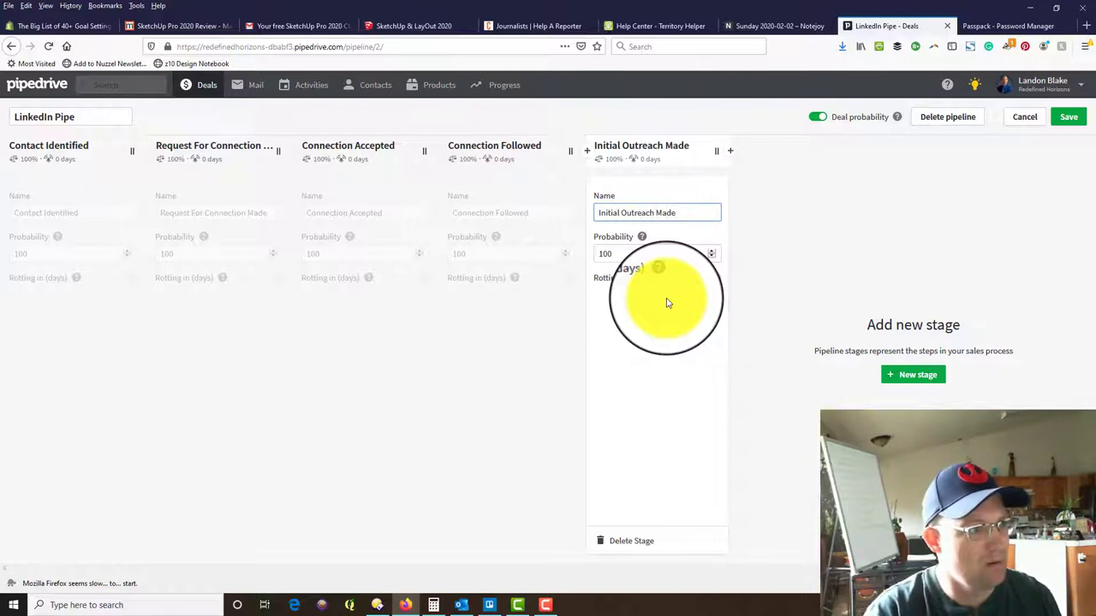
# - Add a First Follow-Up Made stage after Initial Outreach Made
pyautogui.click(682, 371)
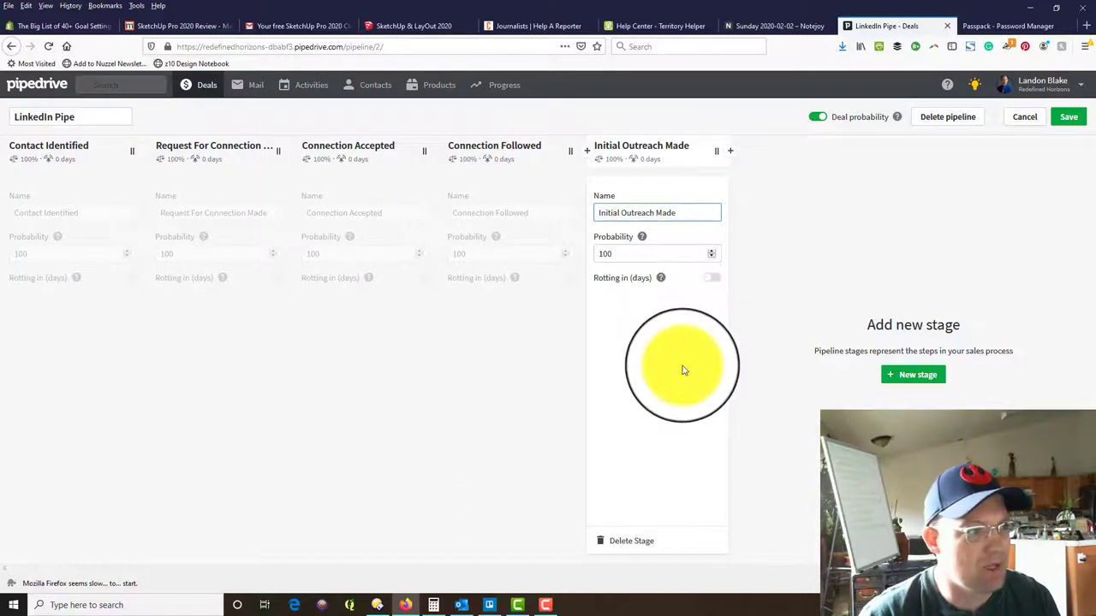
pyautogui.click(730, 152)
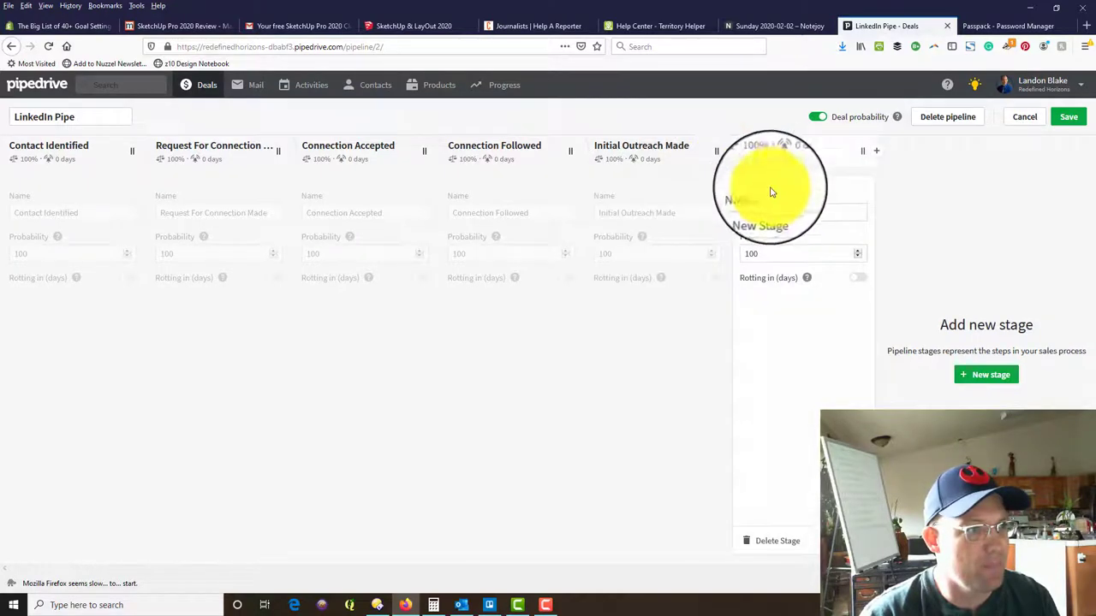
pyautogui.moveTo(785, 154); pyautogui.dragTo(795, 135)
pyautogui.click(805, 214)
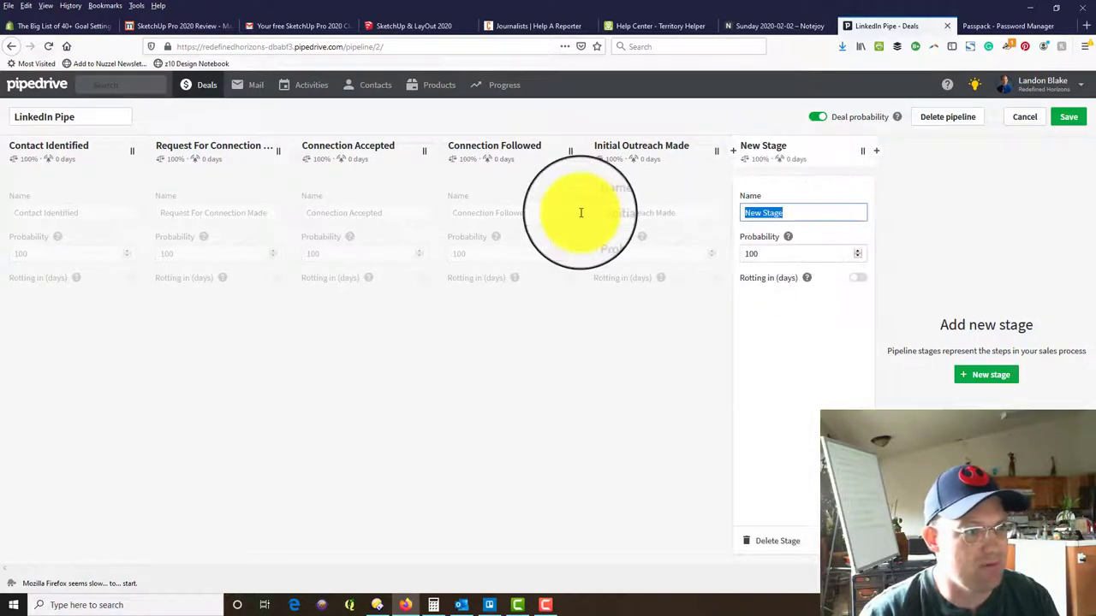
pyautogui.write('Foll')
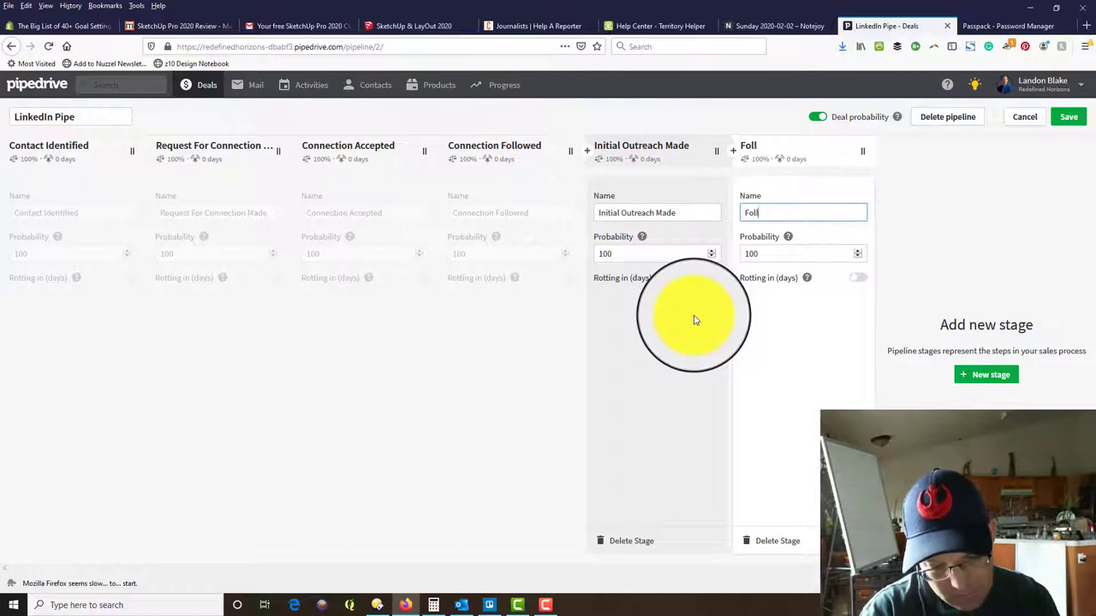
pyautogui.write('ow-Up Mda')
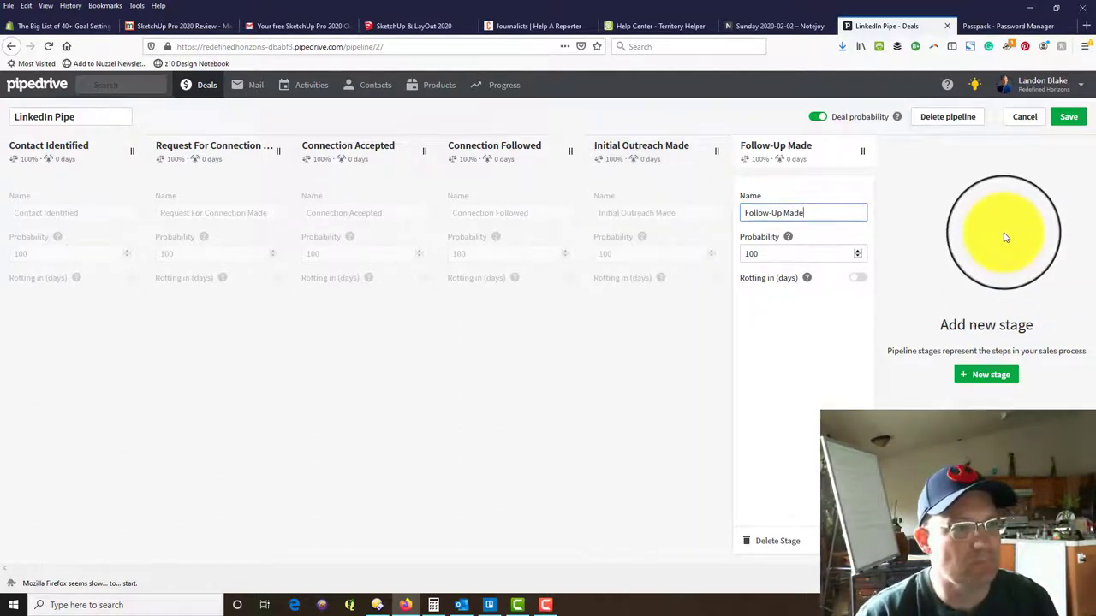
pyautogui.click(997, 233)
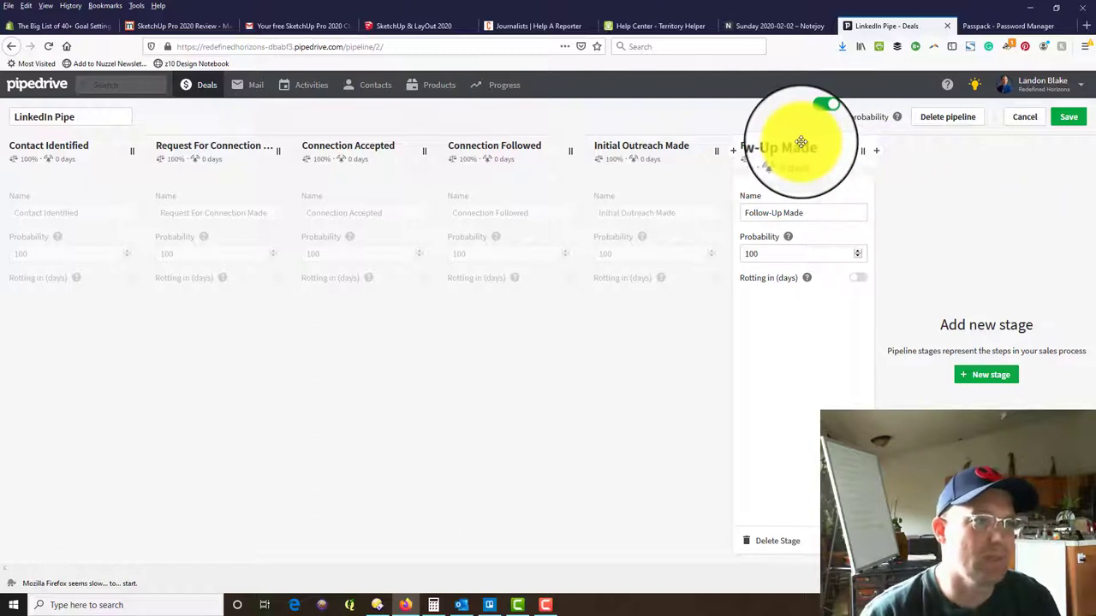
pyautogui.click(747, 214)
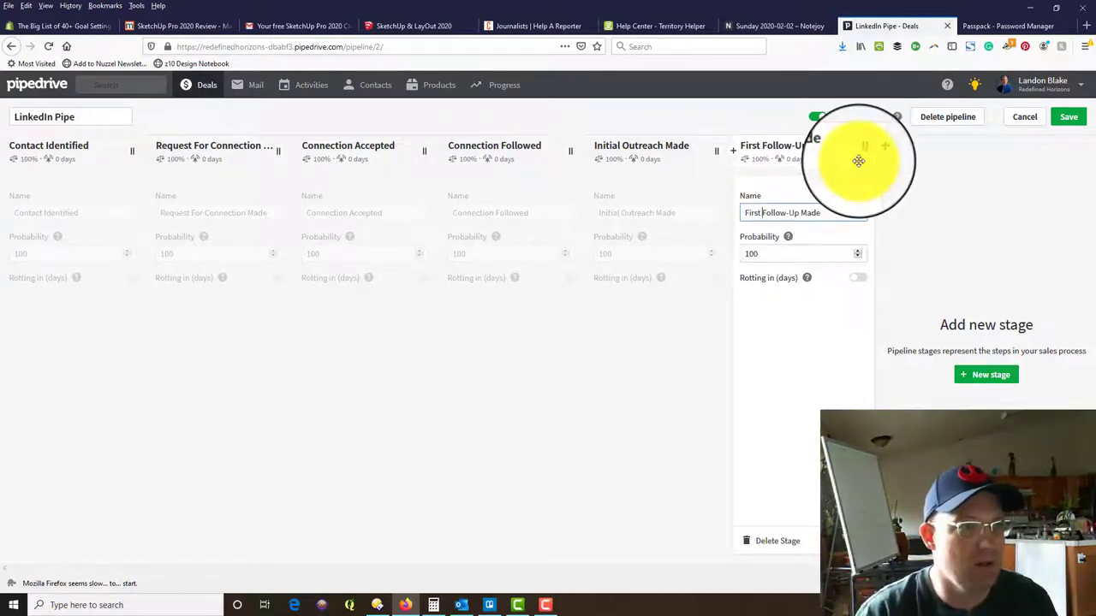
pyautogui.click(883, 159)
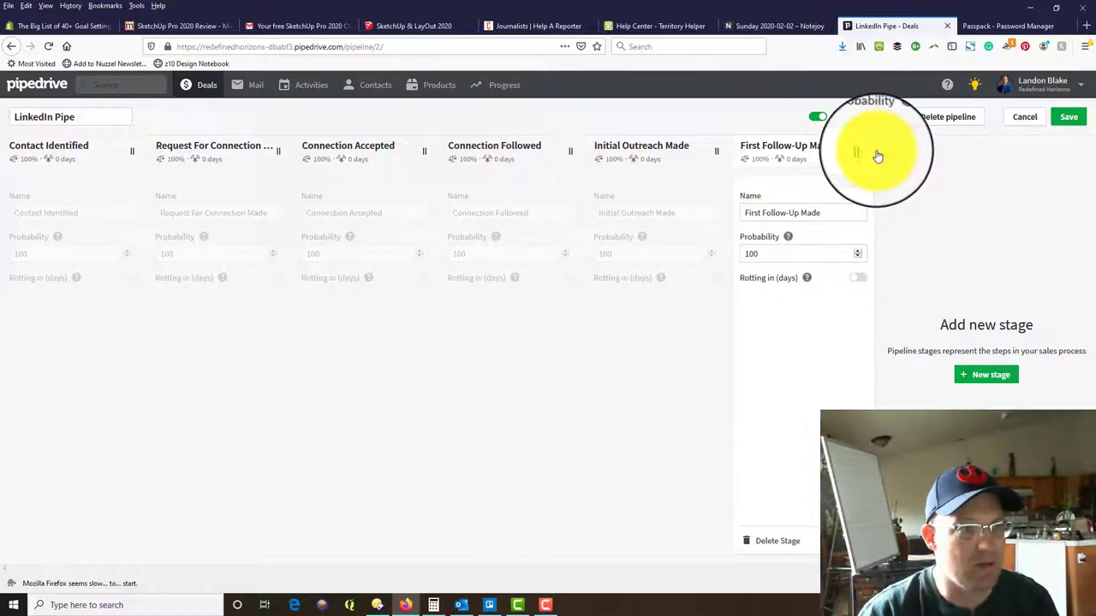
# - Add a Second Follow-Up Made stage after First Follow-Up Made
pyautogui.click(866, 151)
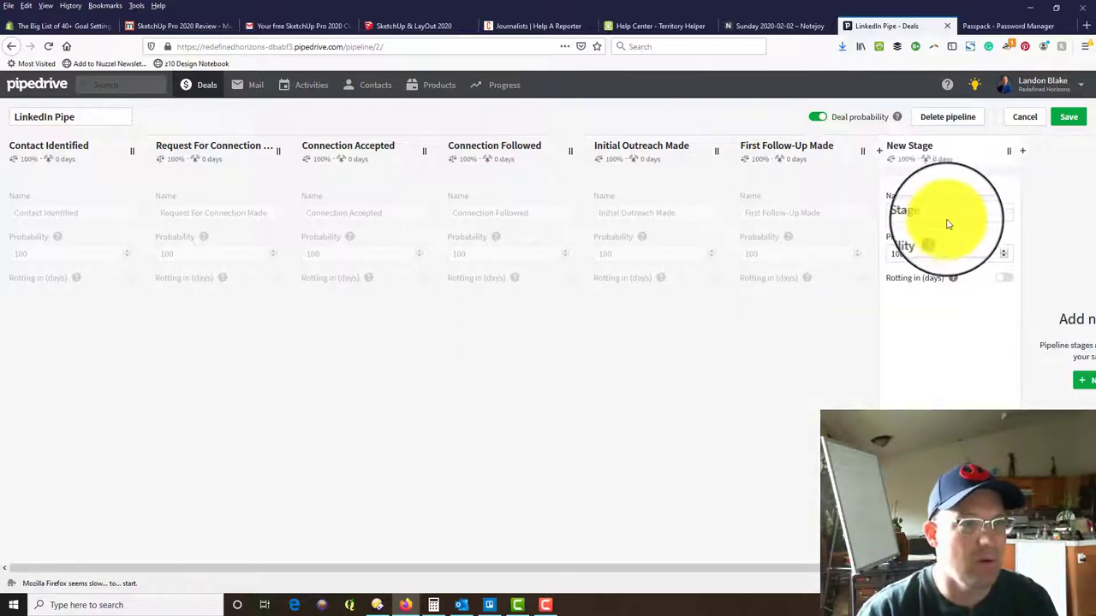
pyautogui.write('Second Follow-Up')
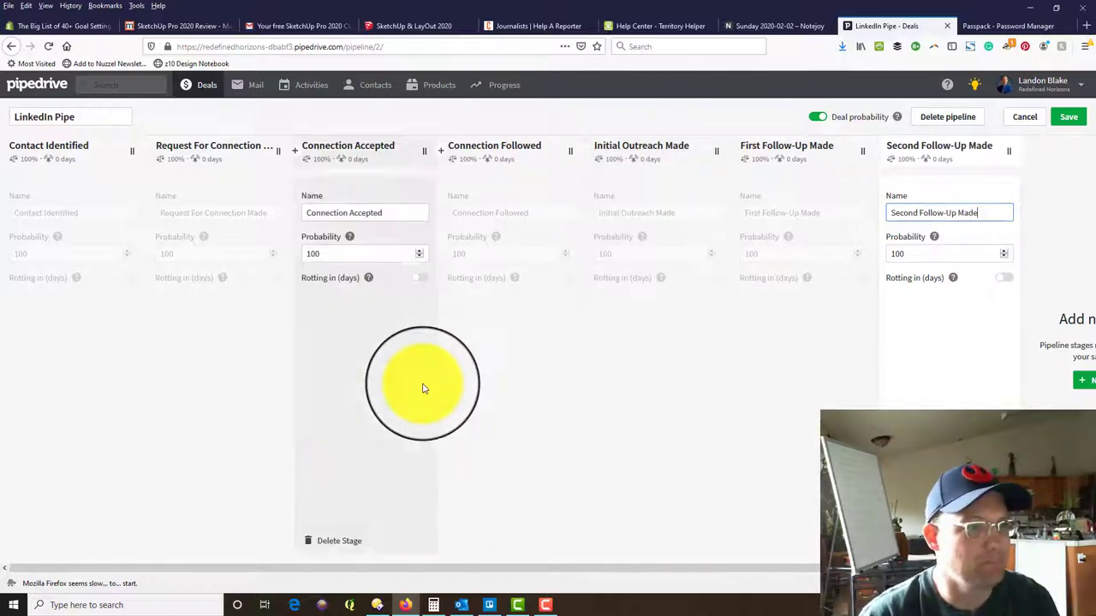
pyautogui.click(411, 381)
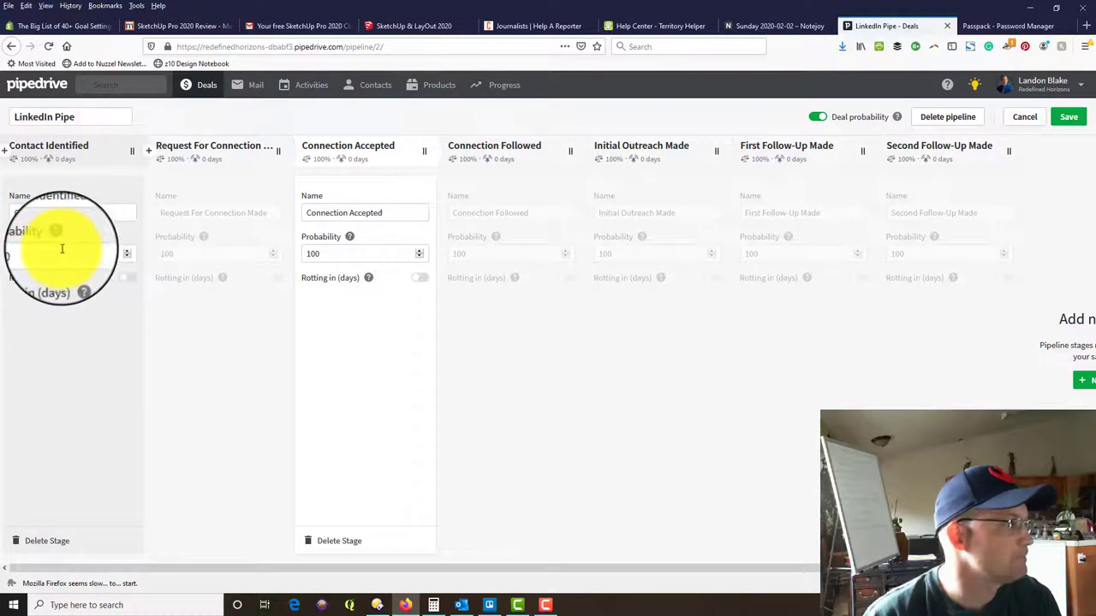
# - Review the Contact Identified stage settings and save the seven-stage LinkedIn Pipe pipeline
pyautogui.click(61, 243)
pyautogui.moveTo(59, 238)
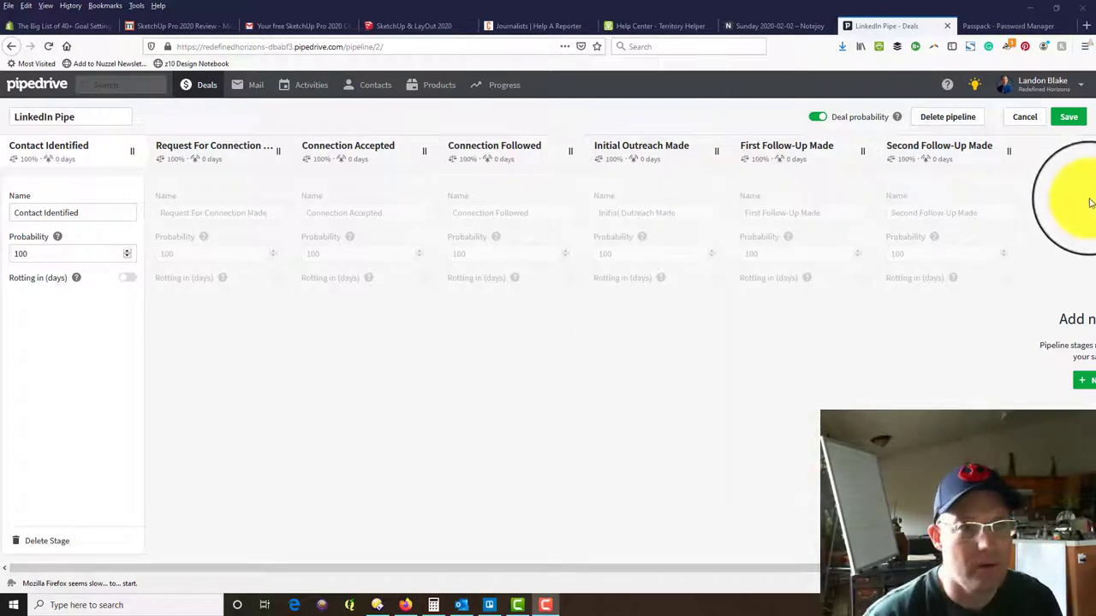
pyautogui.click(1074, 120)
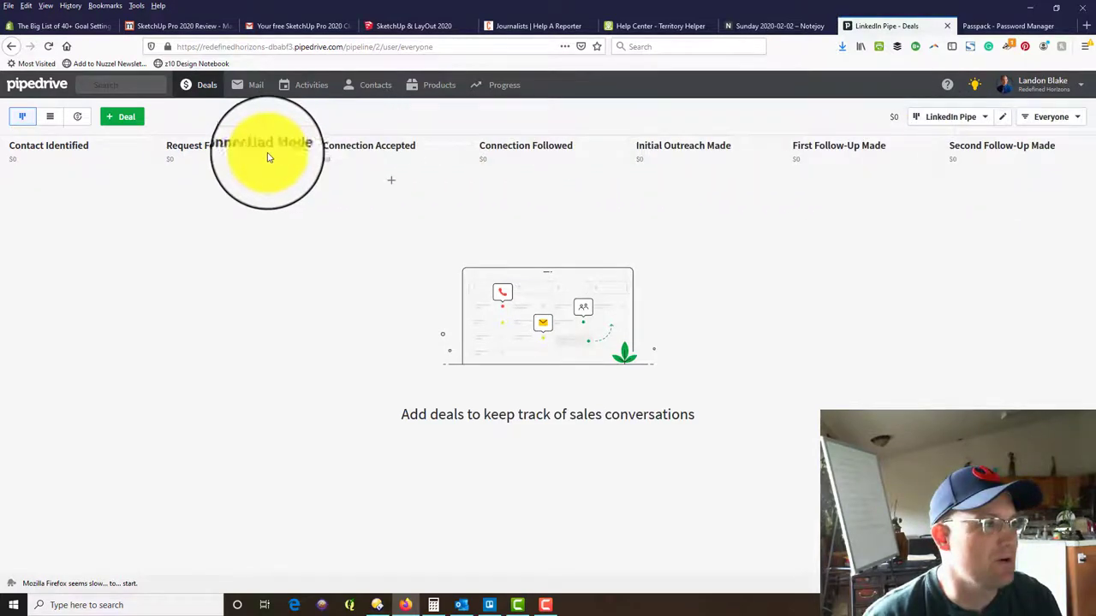
# - Switch to list view and back to the board, then start a new deal
pyautogui.click(51, 118)
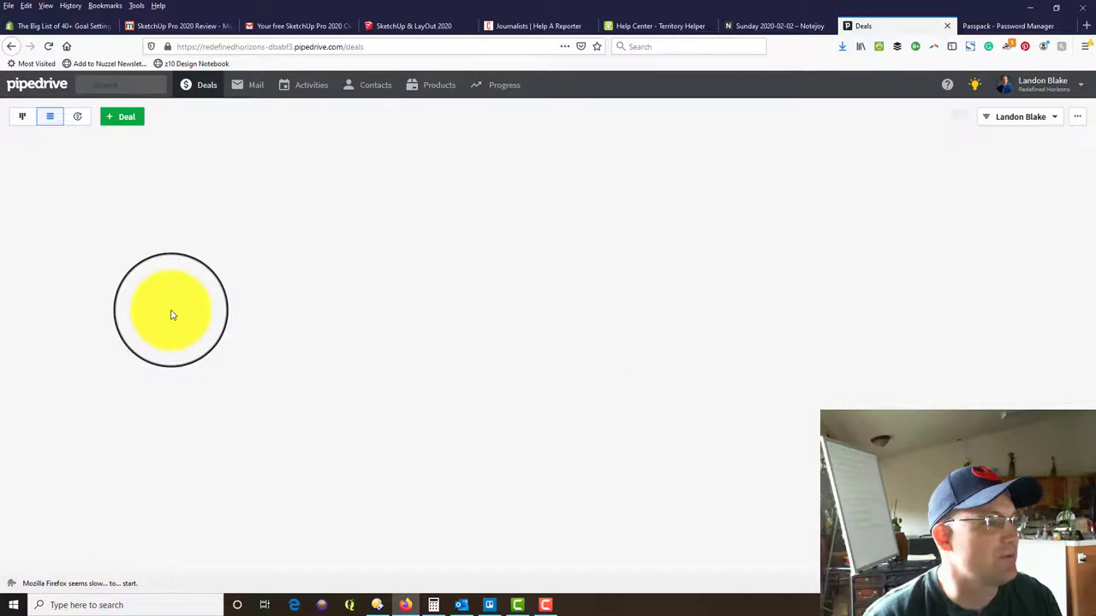
pyautogui.click(23, 117)
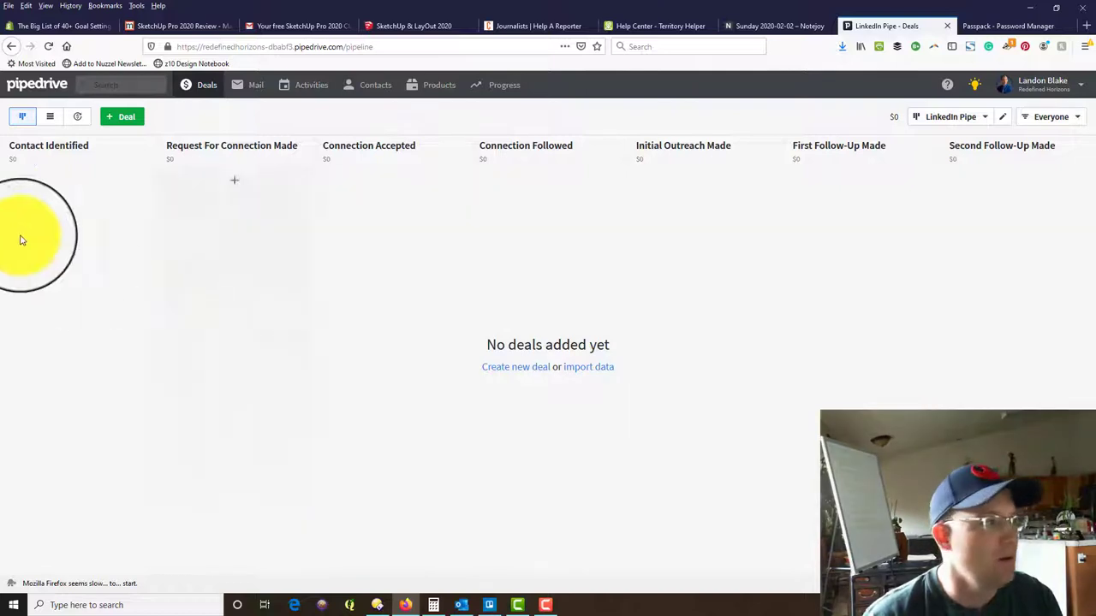
pyautogui.click(531, 370)
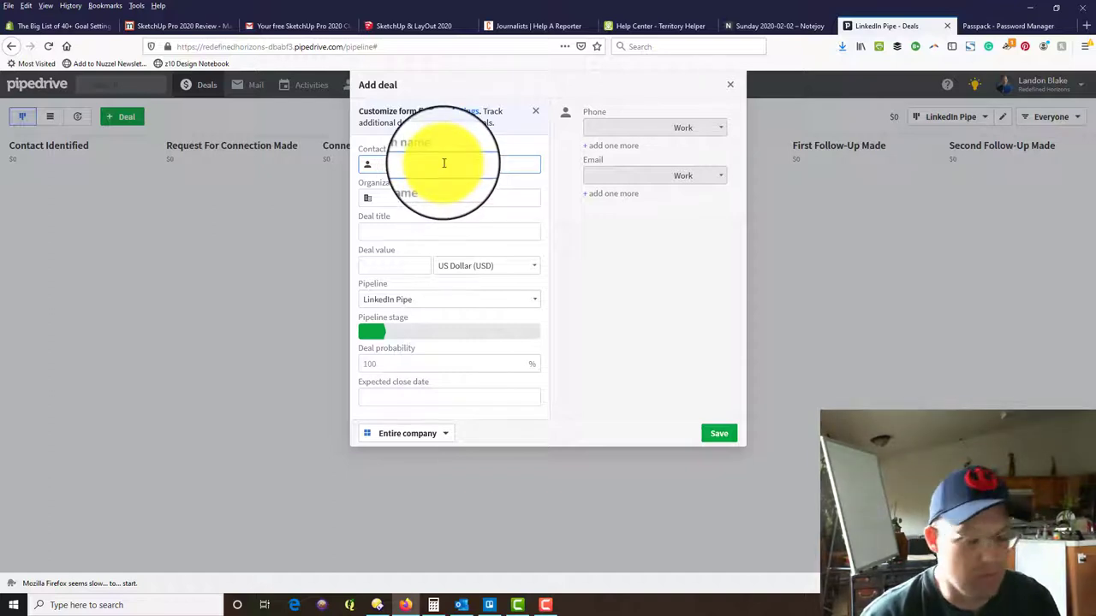
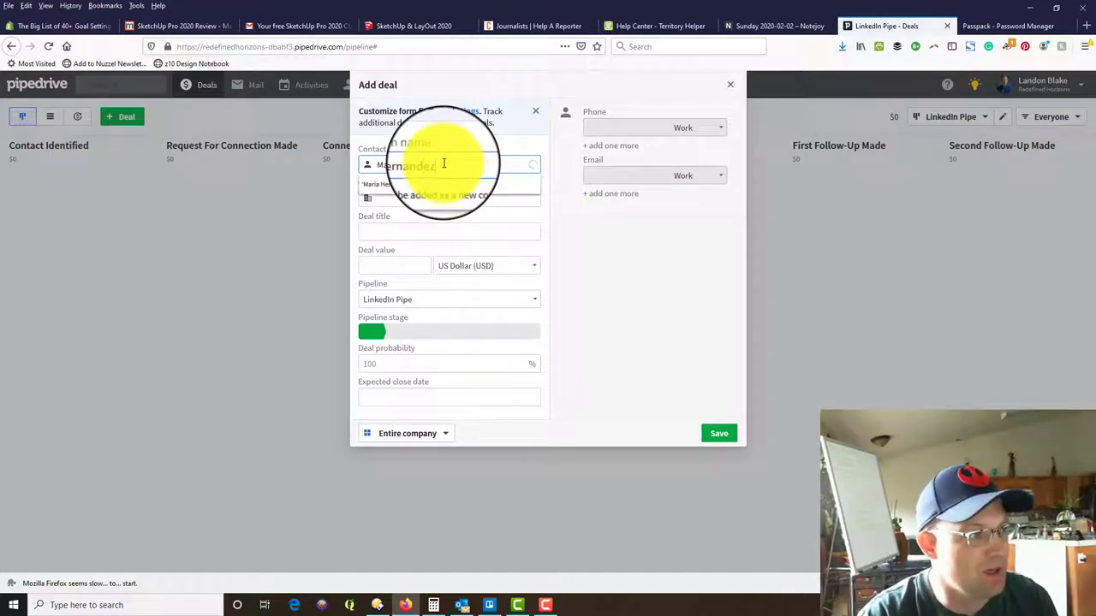
# - Save a deal with a new contact person and new organization Little Johns Creek Real Estate Investments
pyautogui.press('Tab')
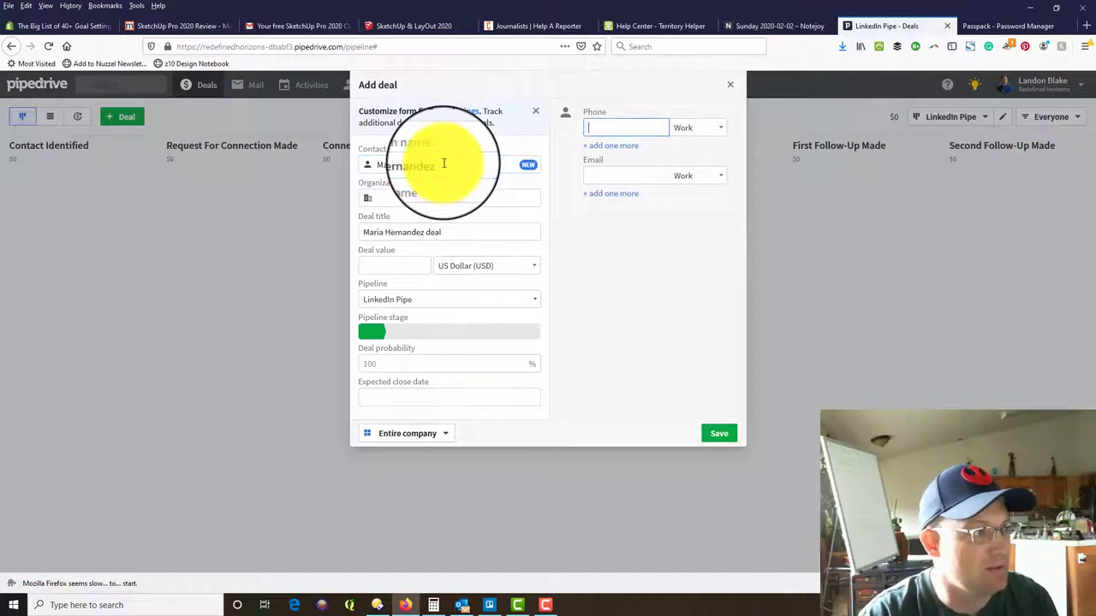
pyautogui.click(429, 198)
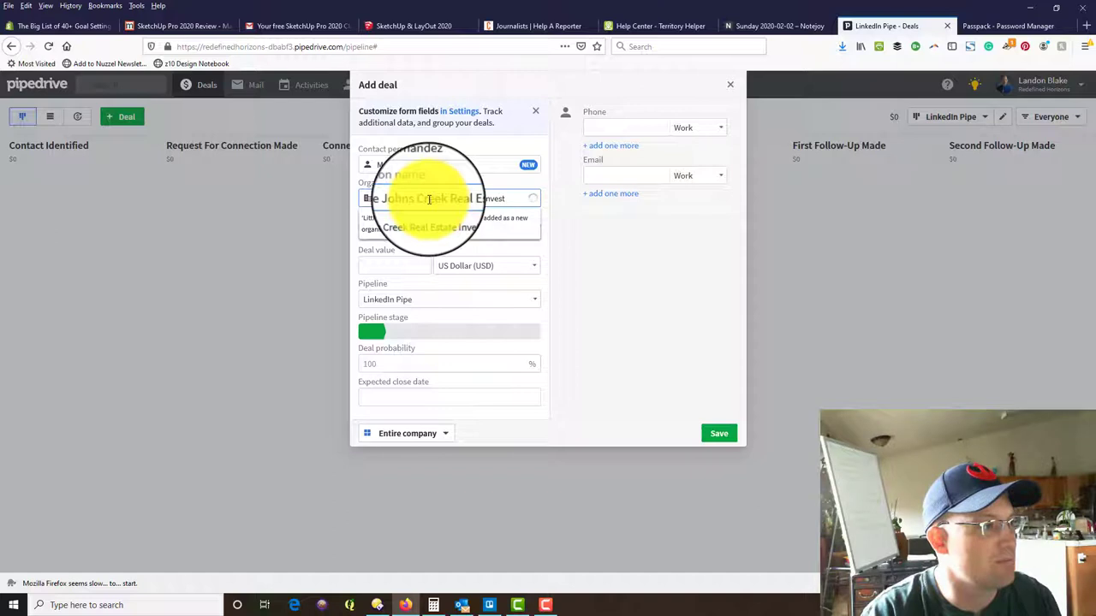
pyautogui.press('Tab')
pyautogui.click(411, 265)
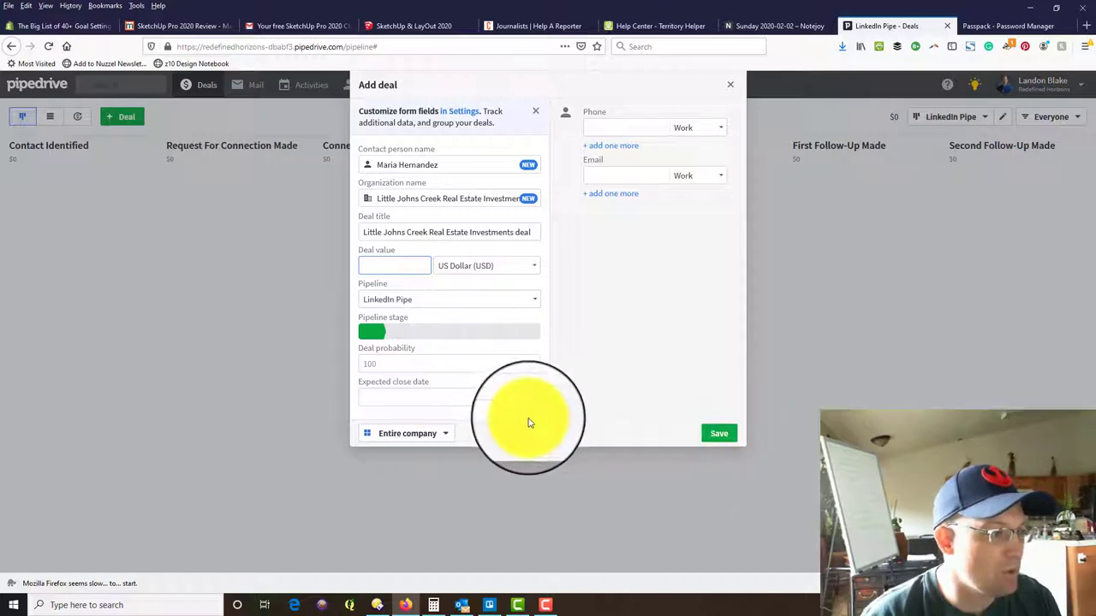
pyautogui.click(729, 436)
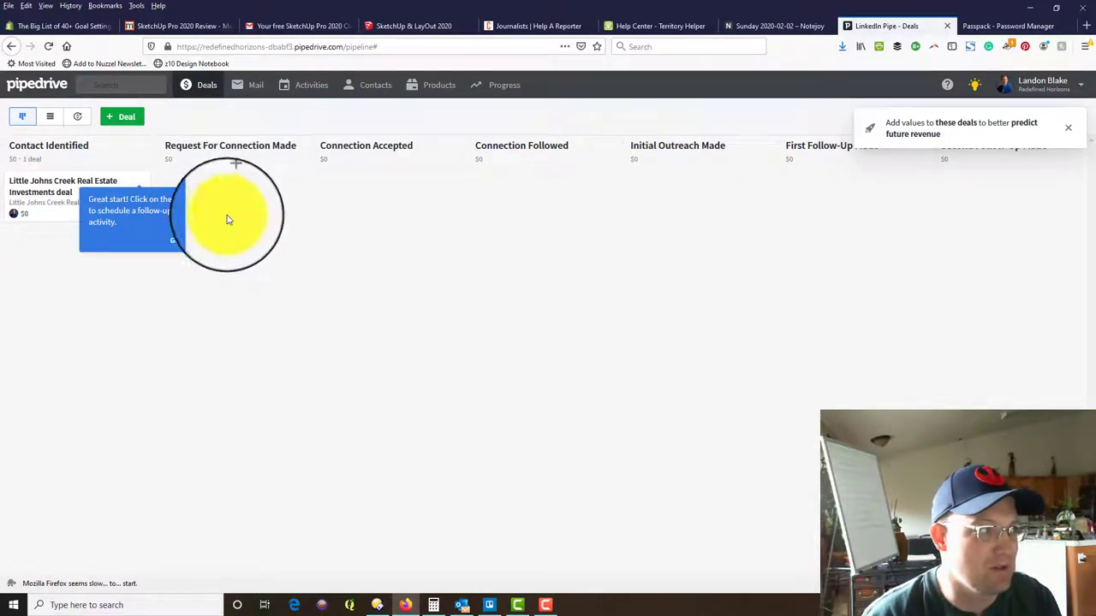
# - Dismiss the follow-up tip, drag the deal card, and open the Little Johns Creek deal page
pyautogui.click(182, 242)
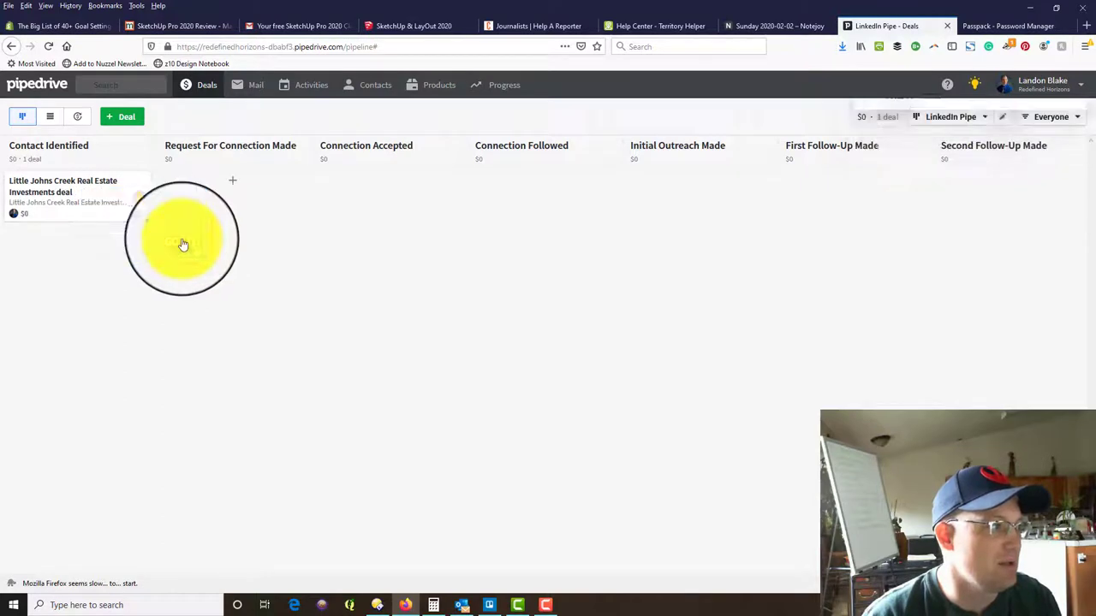
pyautogui.moveTo(98, 196)
pyautogui.mouseDown()
pyautogui.moveTo(249, 190)
pyautogui.moveTo(257, 205)
pyautogui.moveTo(151, 159)
pyautogui.moveTo(220, 183)
pyautogui.moveTo(322, 190)
pyautogui.moveTo(101, 186)
pyautogui.mouseUp()
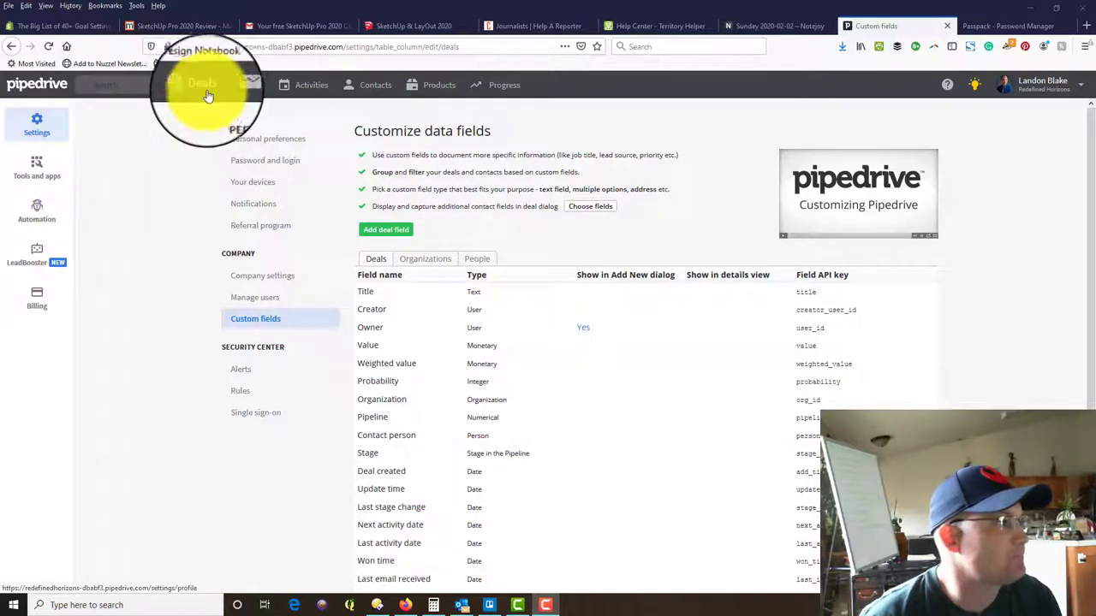
pyautogui.click(43, 85)
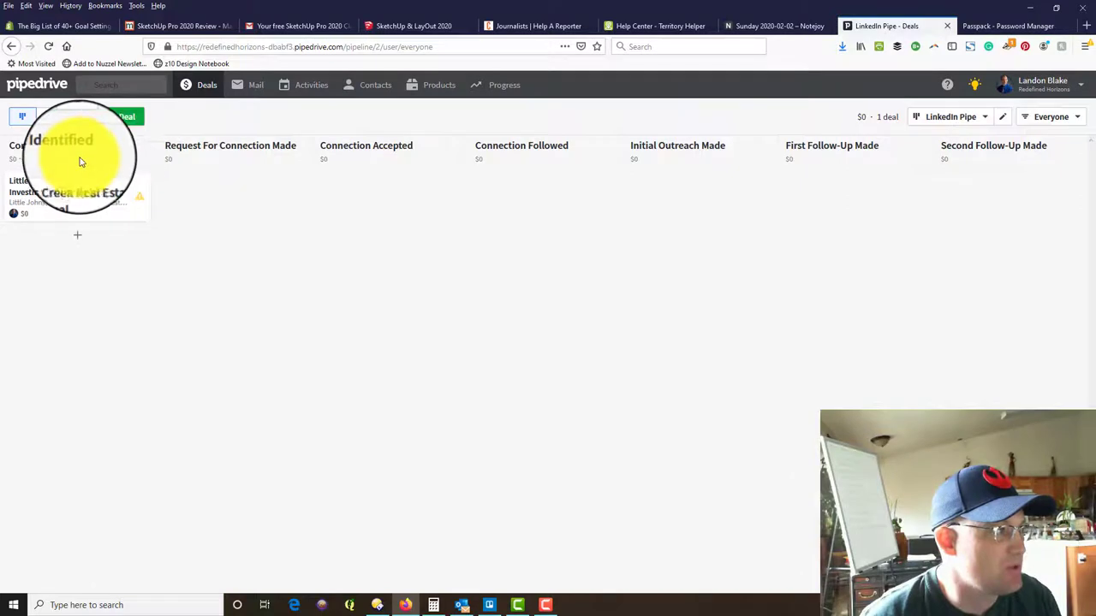
pyautogui.click(70, 196)
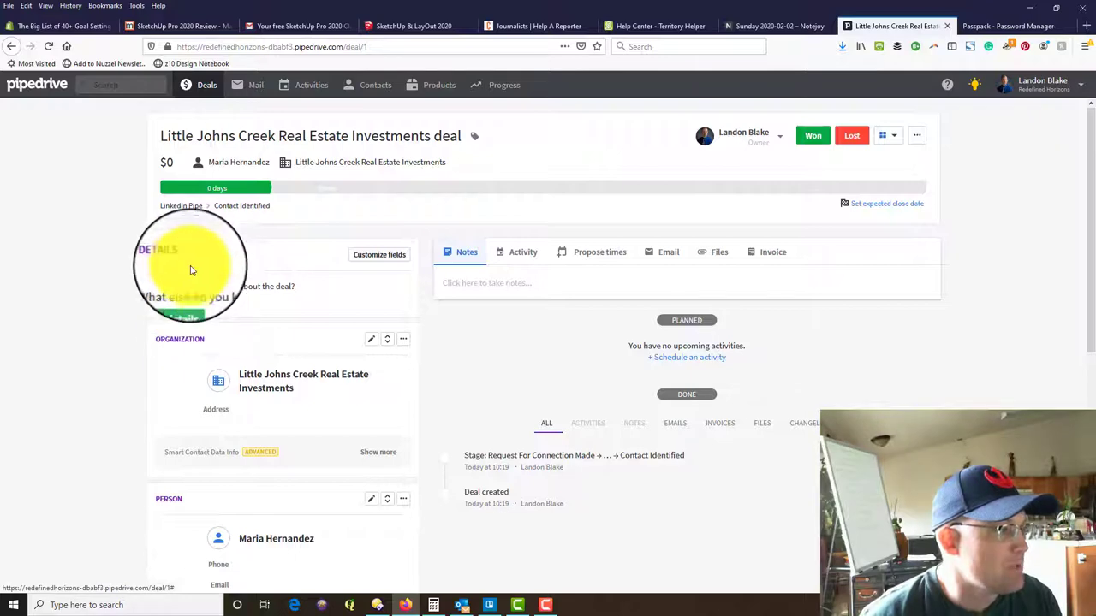
pyautogui.click(183, 305)
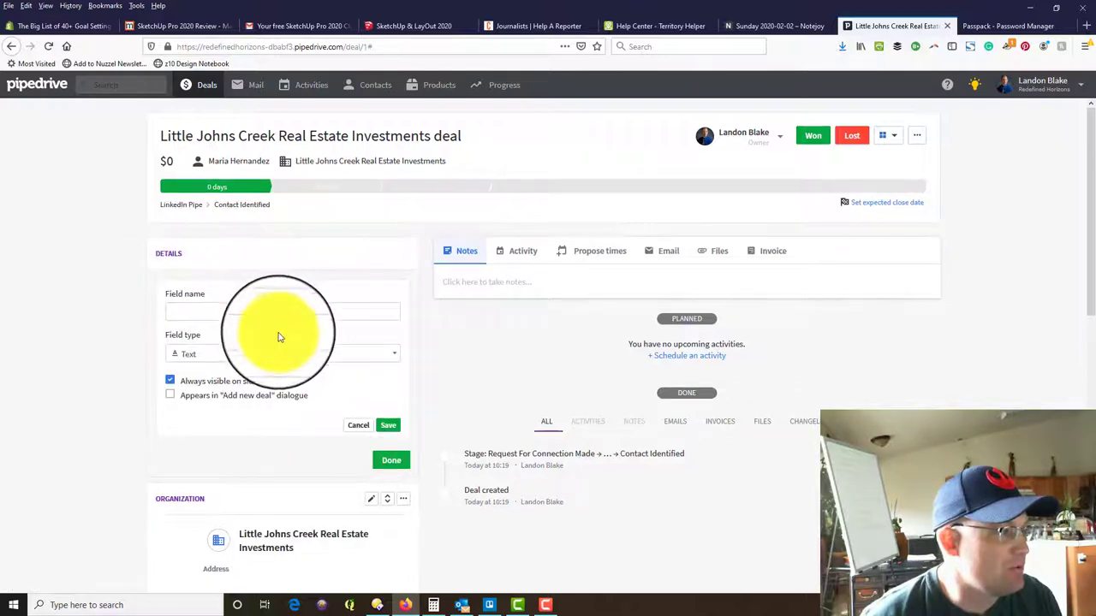
pyautogui.click(393, 460)
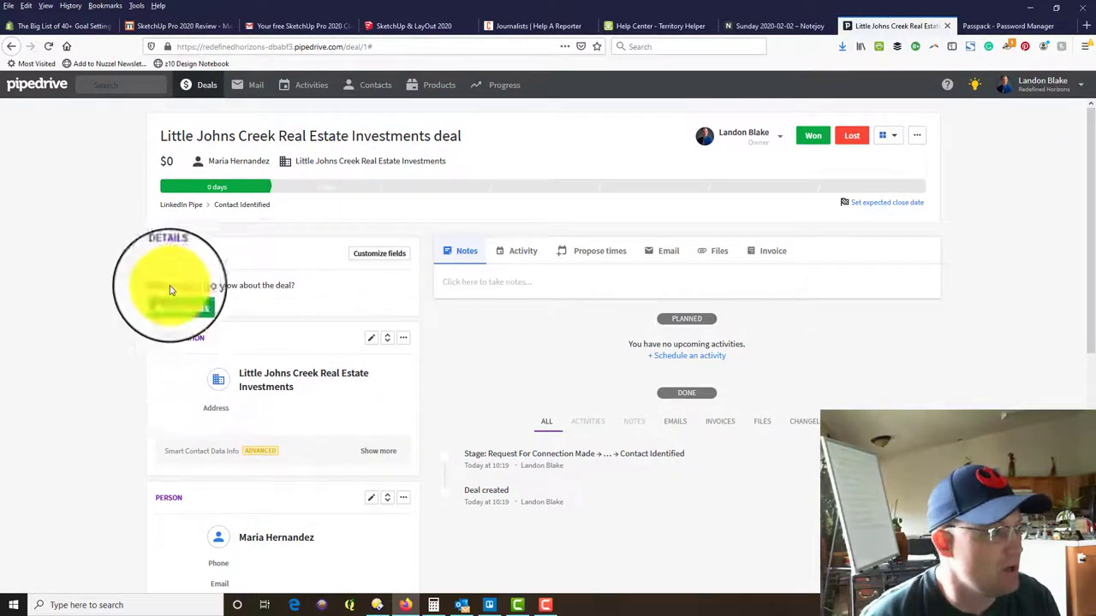
# - In Settings > Custom fields, add a new deal field of type Text
pyautogui.click(1038, 83)
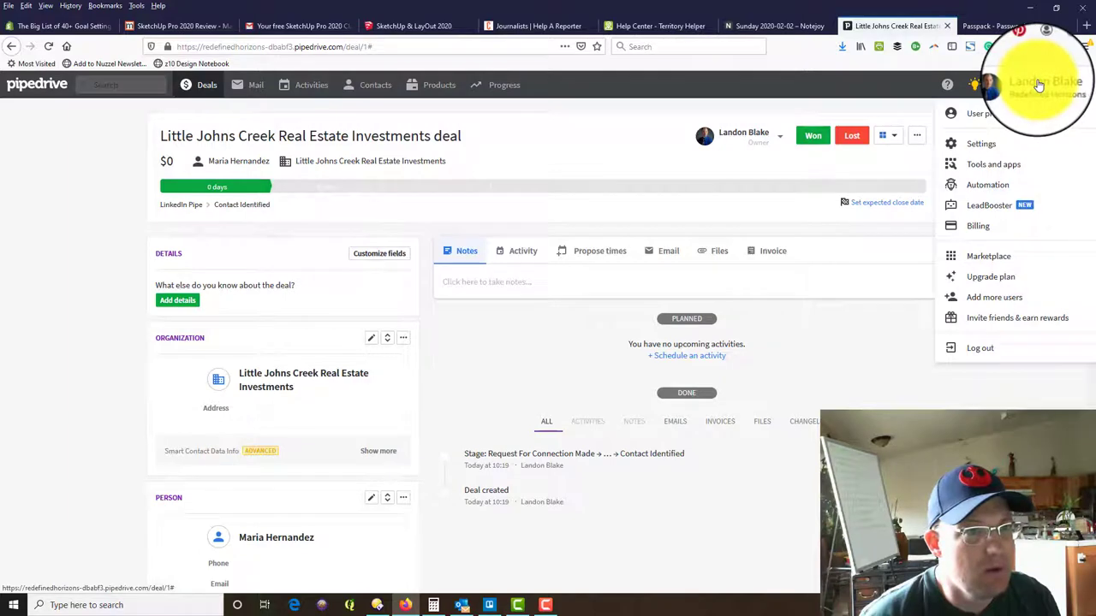
pyautogui.click(976, 147)
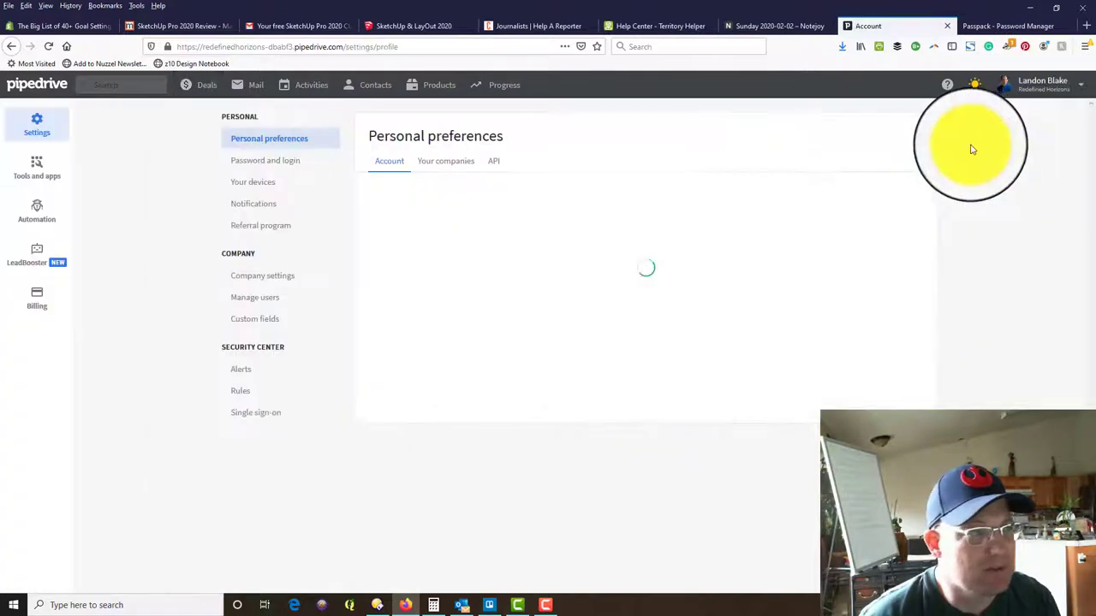
pyautogui.click(280, 324)
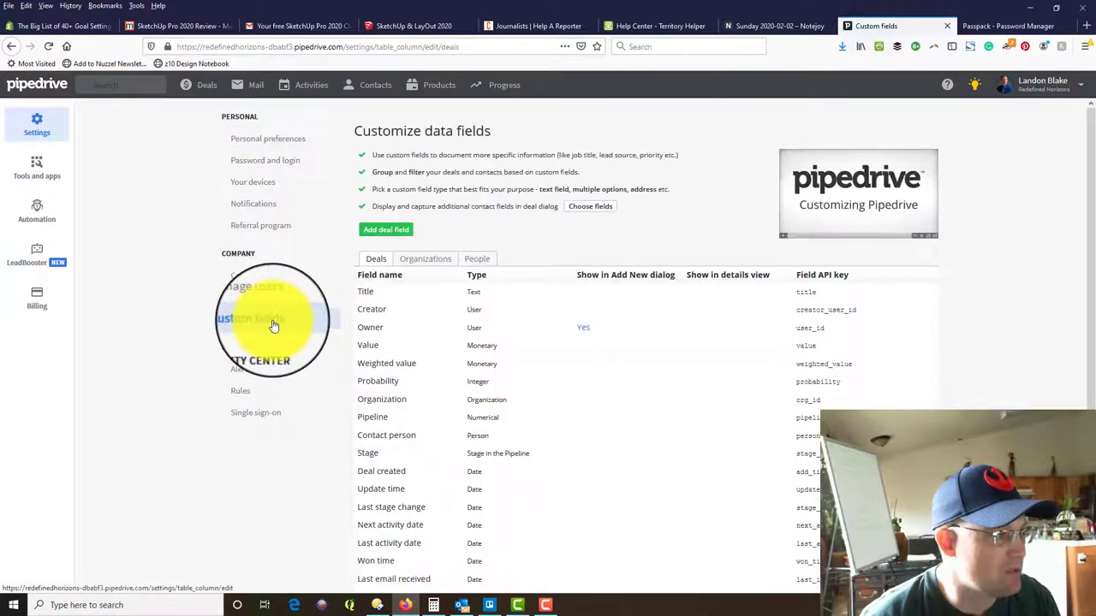
pyautogui.click(385, 230)
pyautogui.click(533, 246)
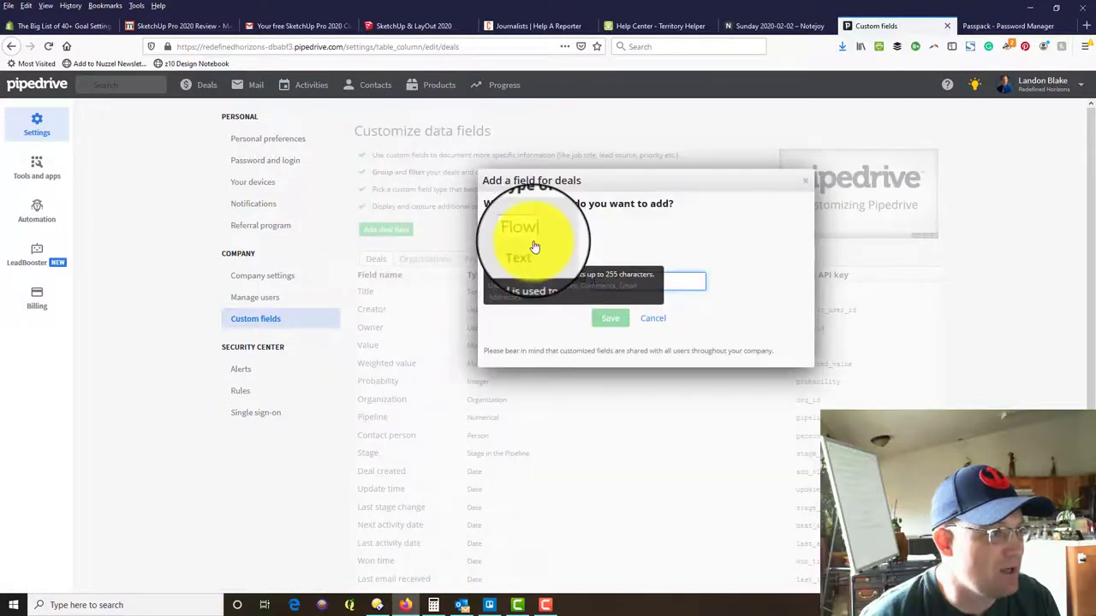
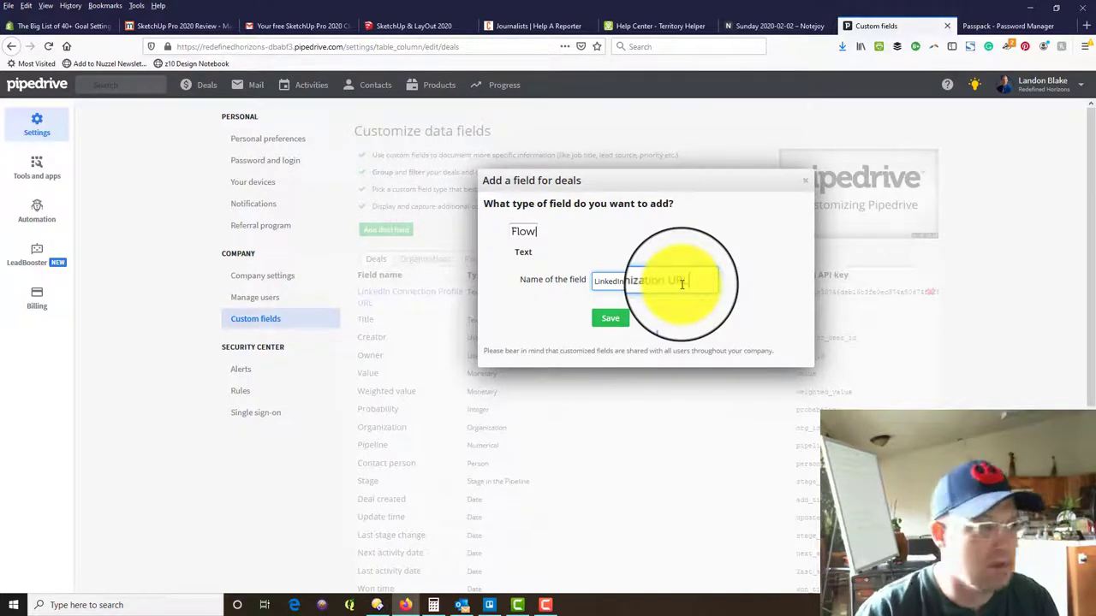
# - Save the LinkedIn Organization URL deal field and go to the Deals pipeline
pyautogui.click(619, 317)
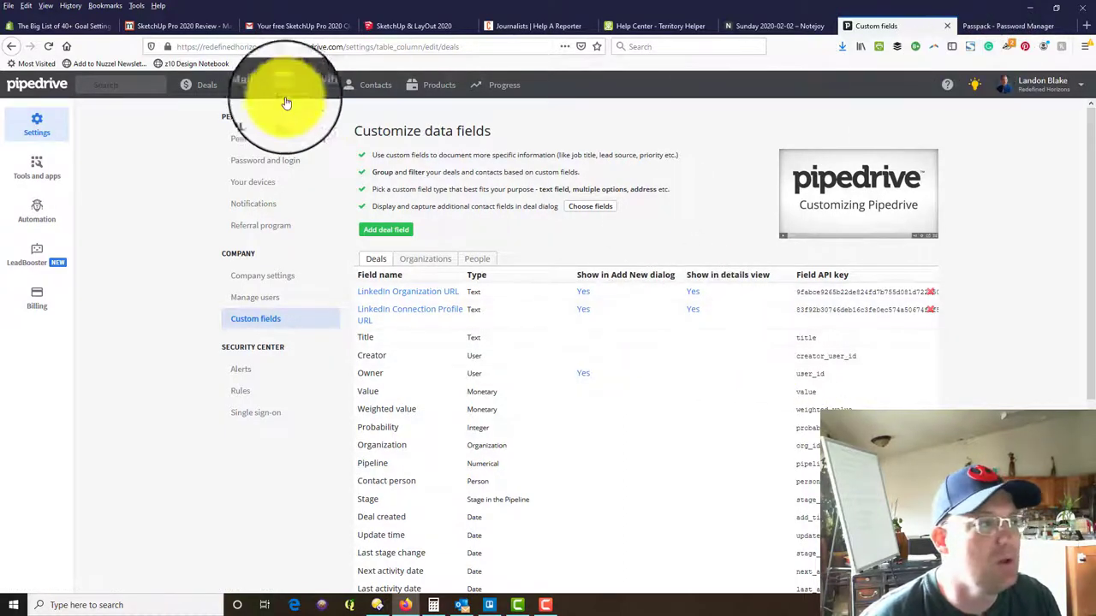
pyautogui.scroll(-4, 968, 359)
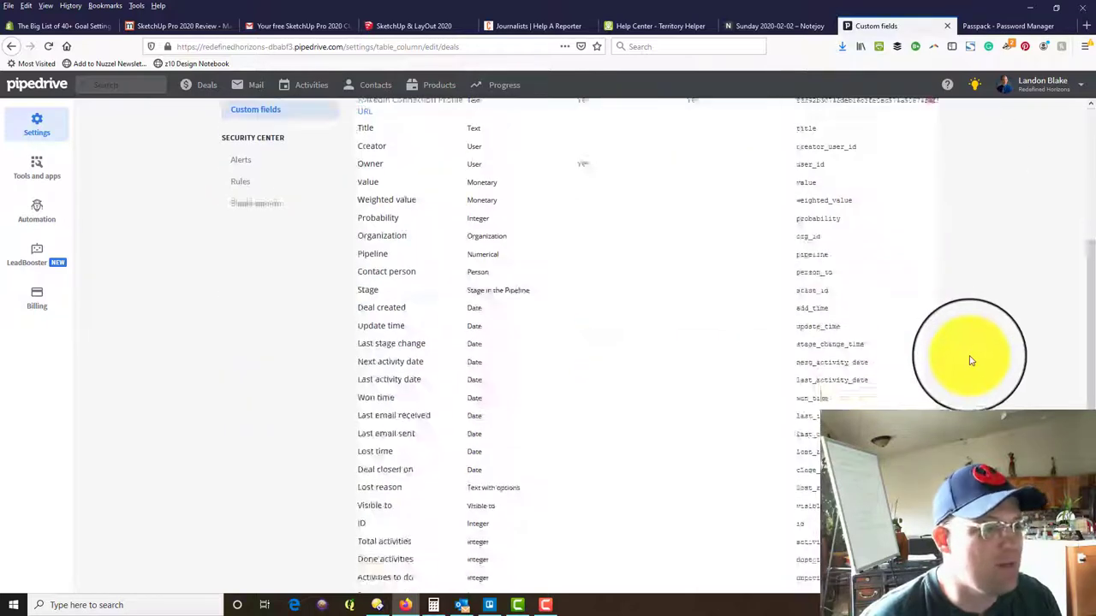
pyautogui.scroll(4, 968, 355)
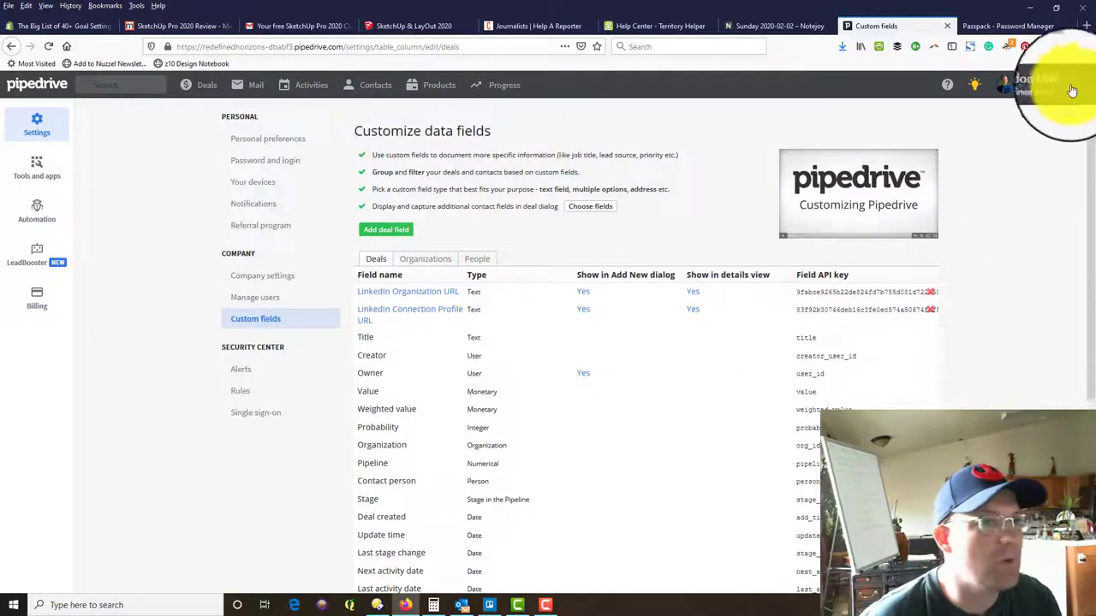
pyautogui.click(204, 86)
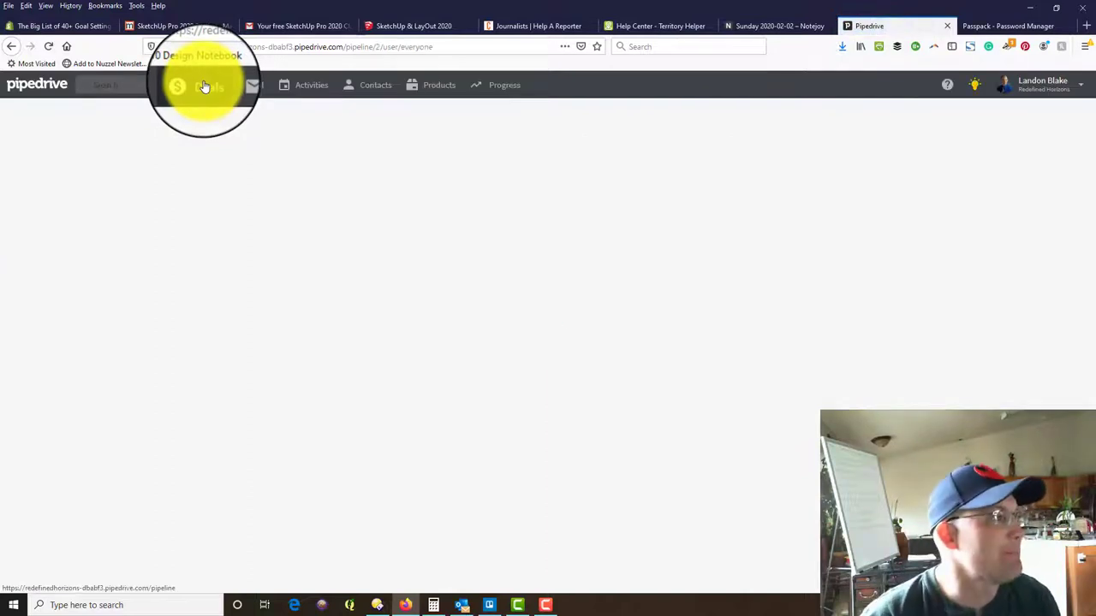
# - Rename the Little Johns Creek Real Estate Investments deal to its contact person's name
pyautogui.click(69, 183)
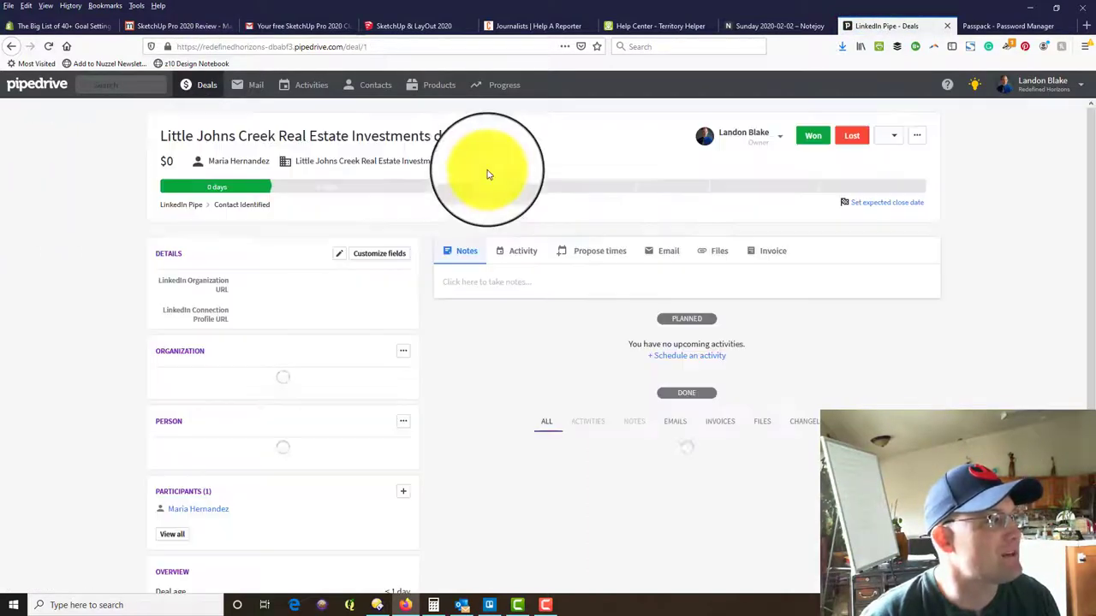
pyautogui.click(454, 137)
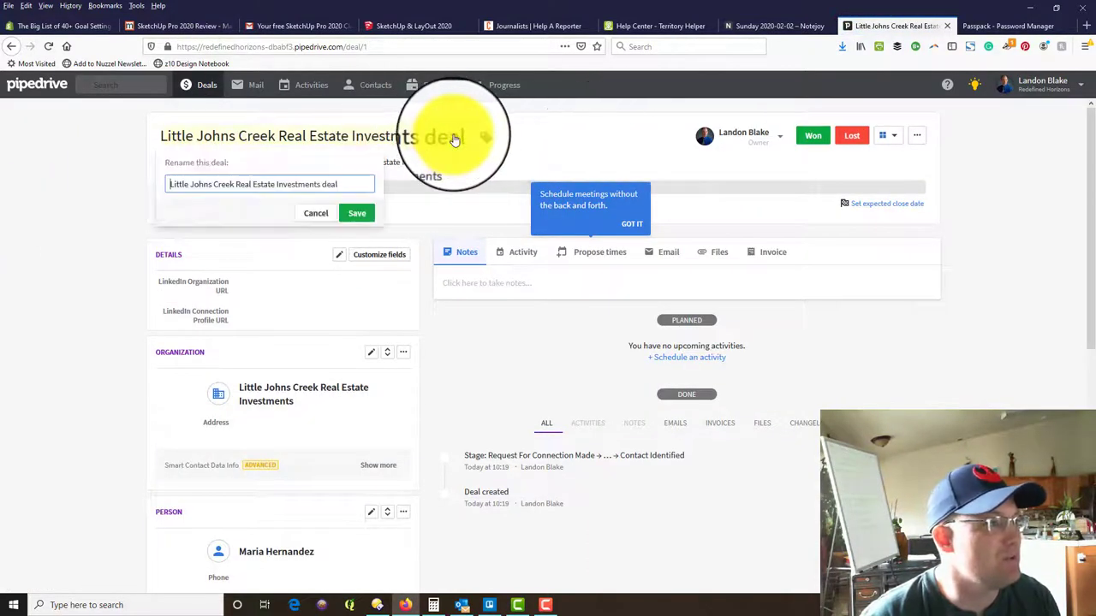
pyautogui.moveTo(350, 179); pyautogui.dragTo(2, 143)
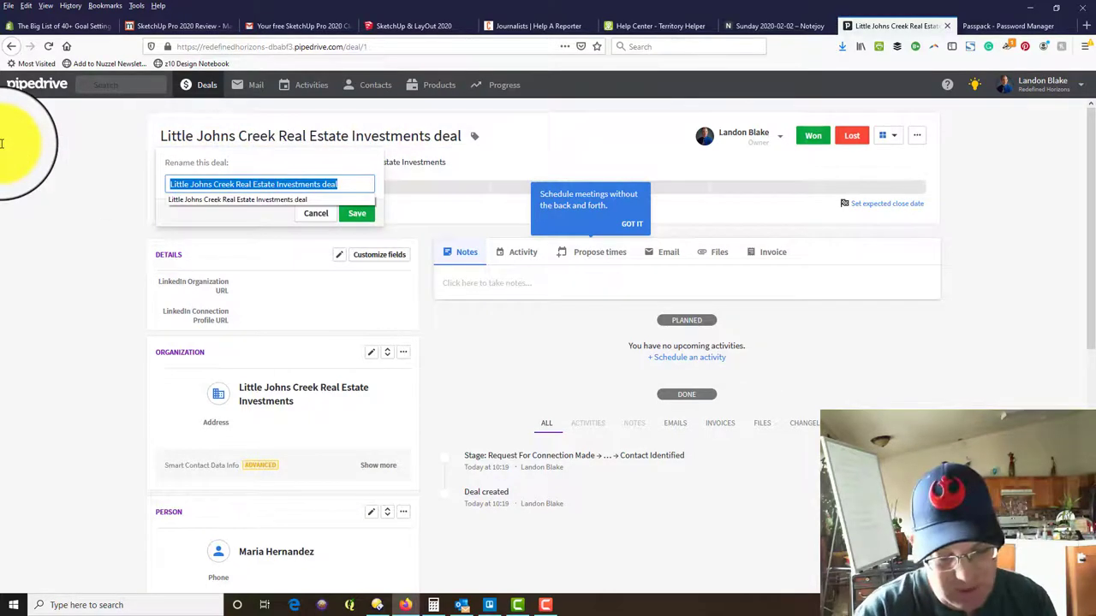
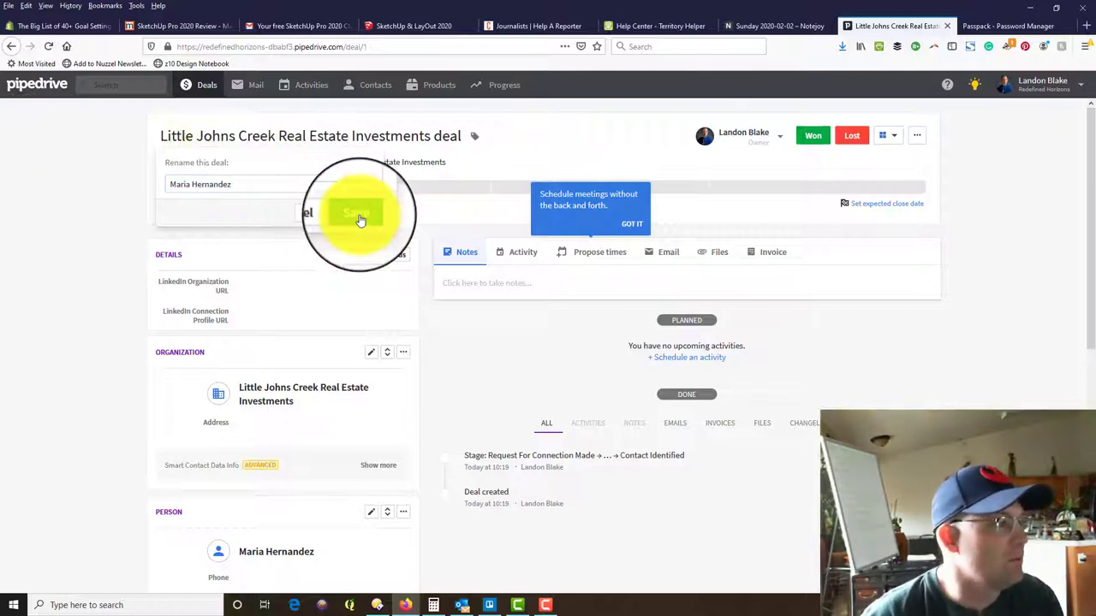
pyautogui.click(358, 215)
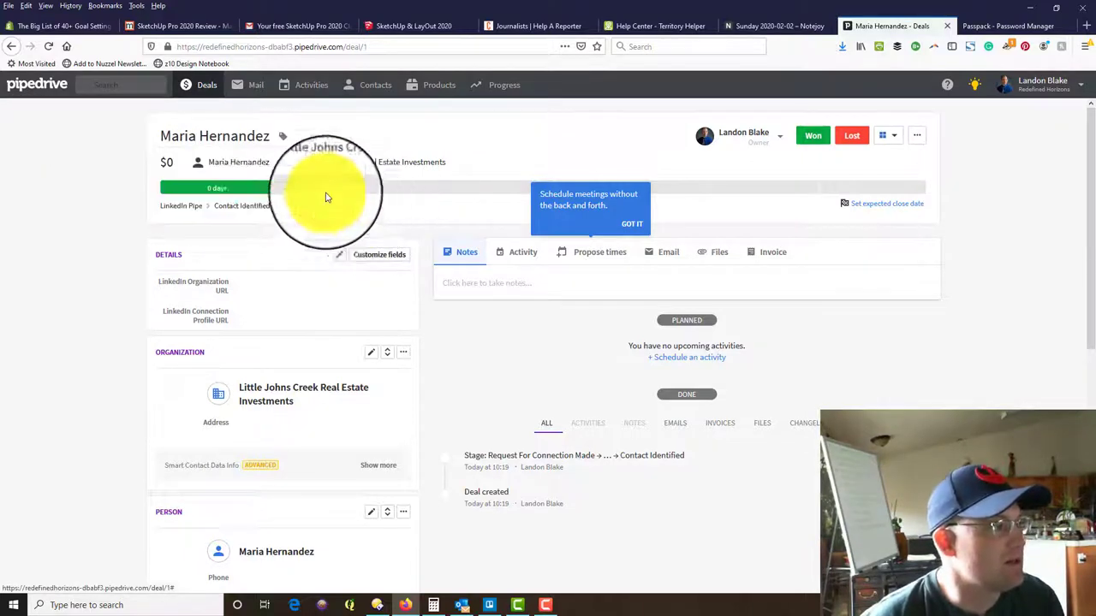
# - Try the empty LinkedIn Organization URL and Connection Profile URL fields, then cancel without values
pyautogui.click(257, 290)
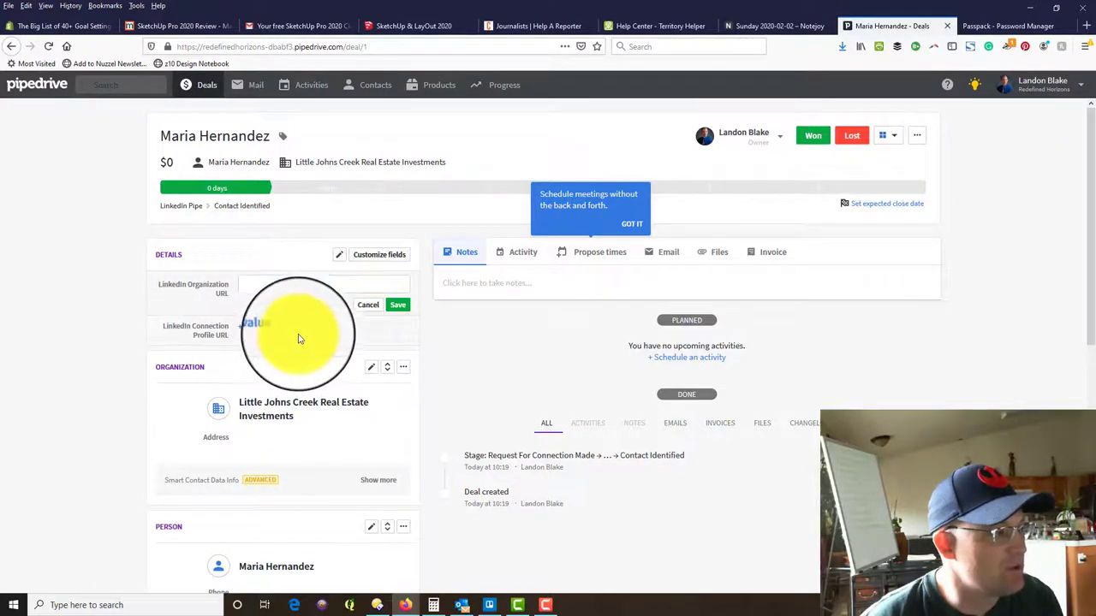
pyautogui.click(265, 328)
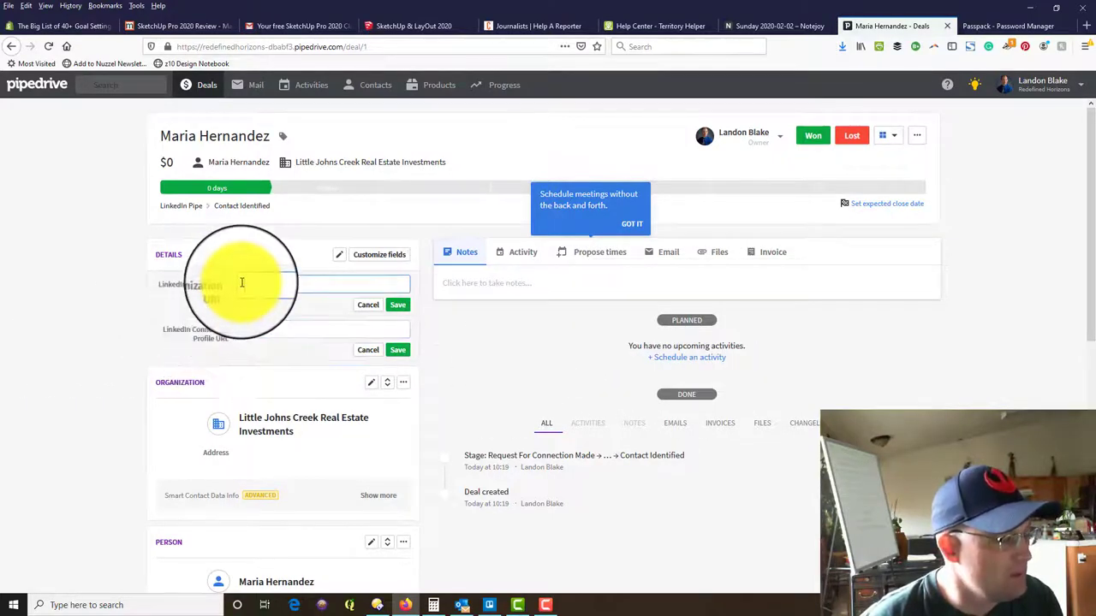
pyautogui.click(254, 333)
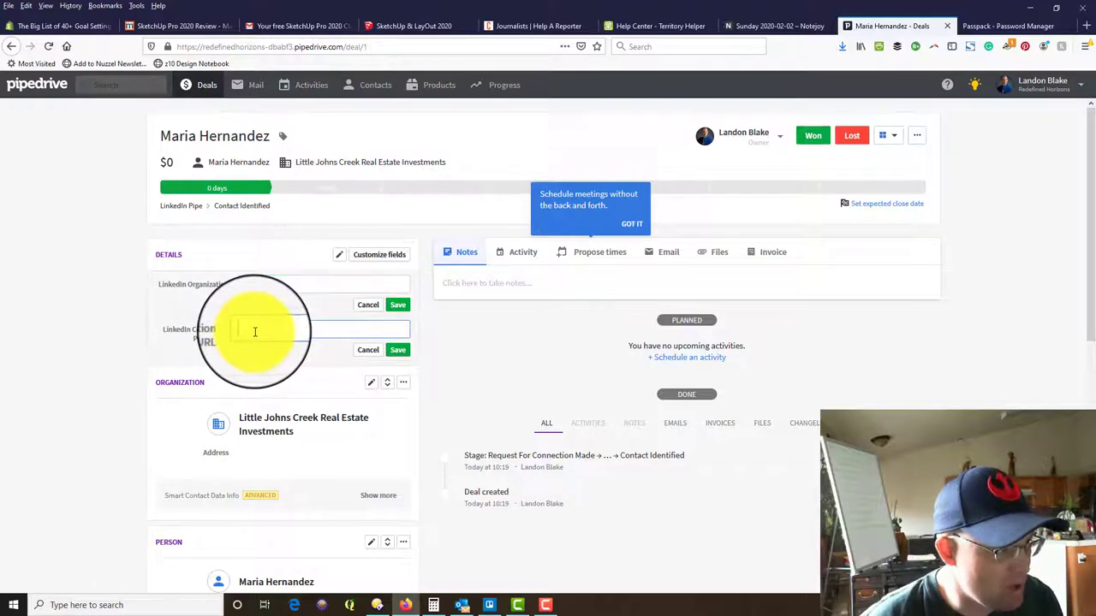
pyautogui.click(397, 351)
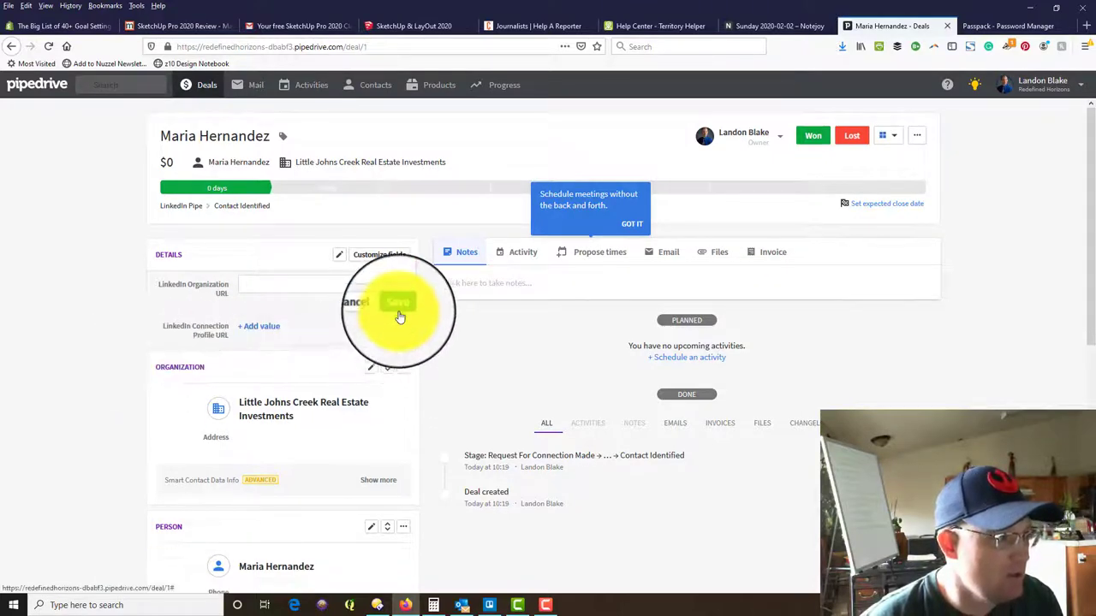
pyautogui.click(398, 306)
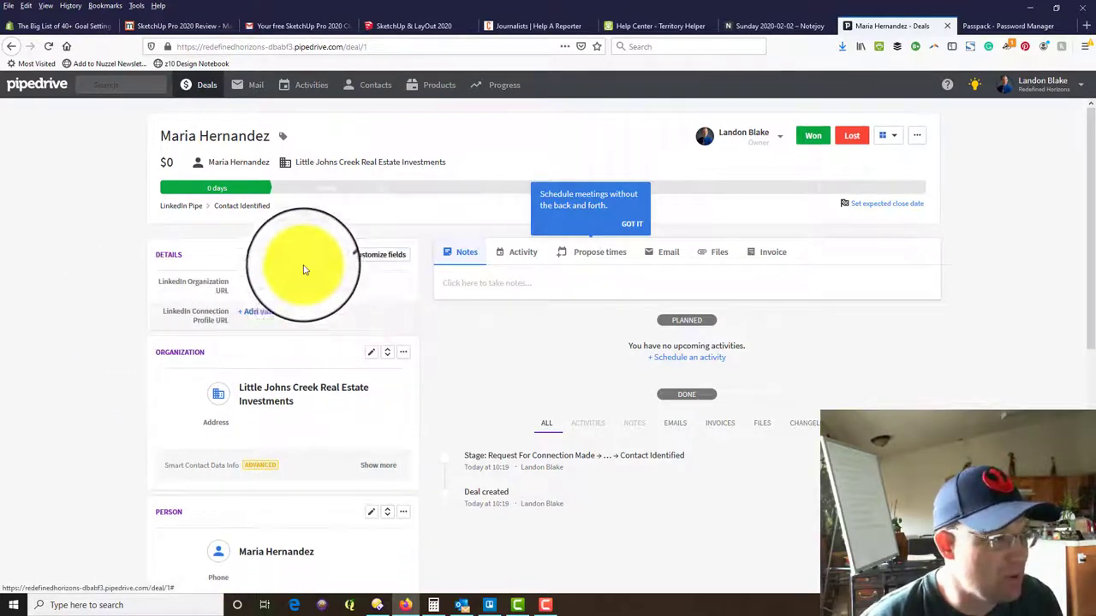
pyautogui.scroll(-3, 343, 416)
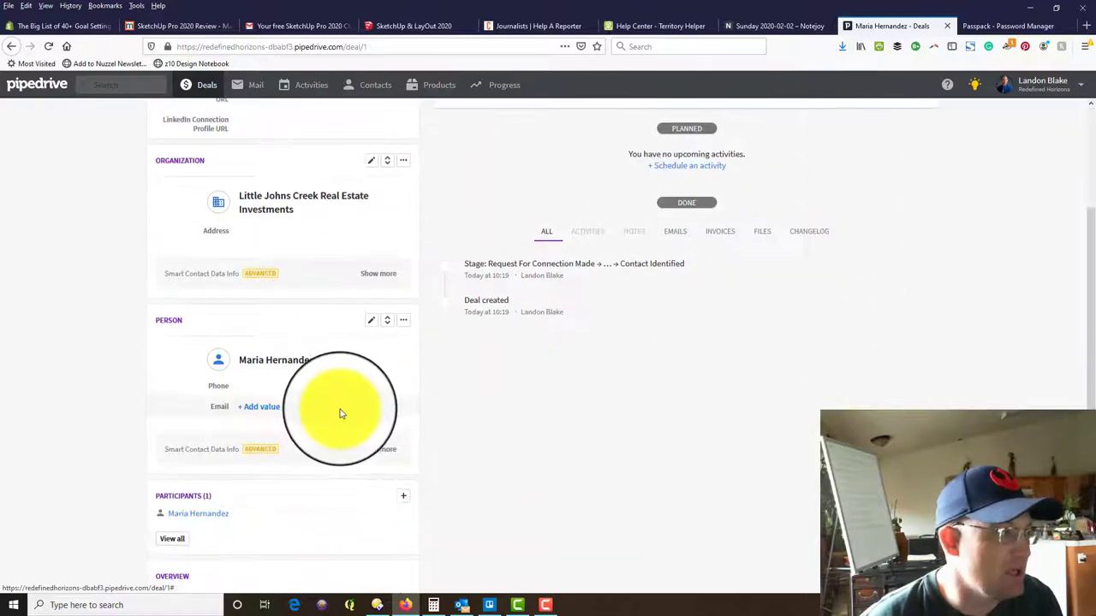
pyautogui.scroll(3, 342, 416)
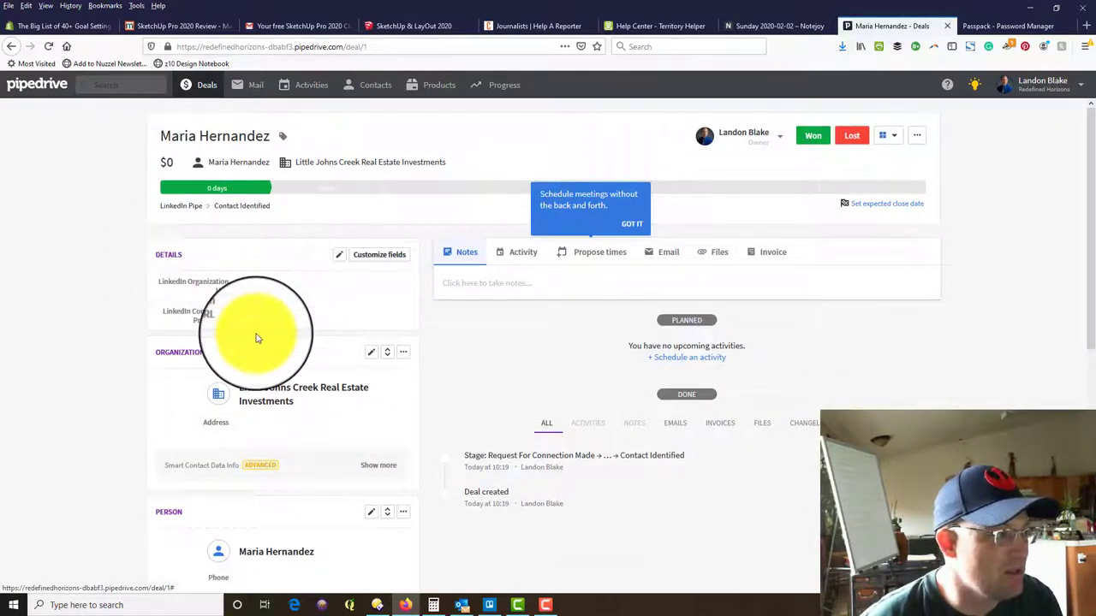
pyautogui.scroll(-2, 220, 289)
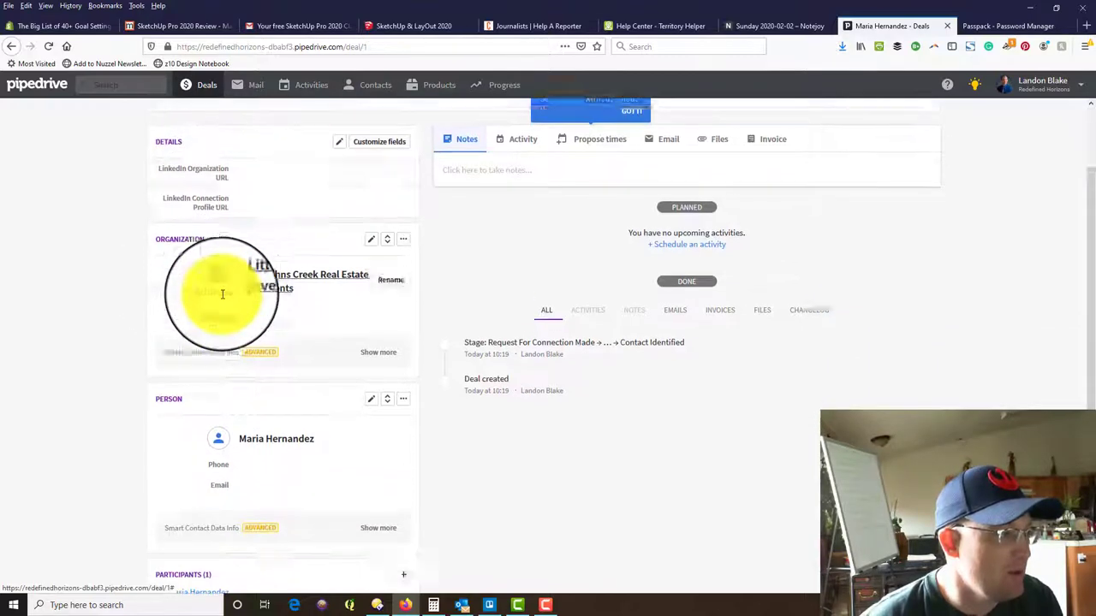
pyautogui.scroll(2, 222, 294)
pyautogui.scroll(1, 205, 293)
pyautogui.scroll(-1, 257, 279)
pyautogui.scroll(1, 128, 272)
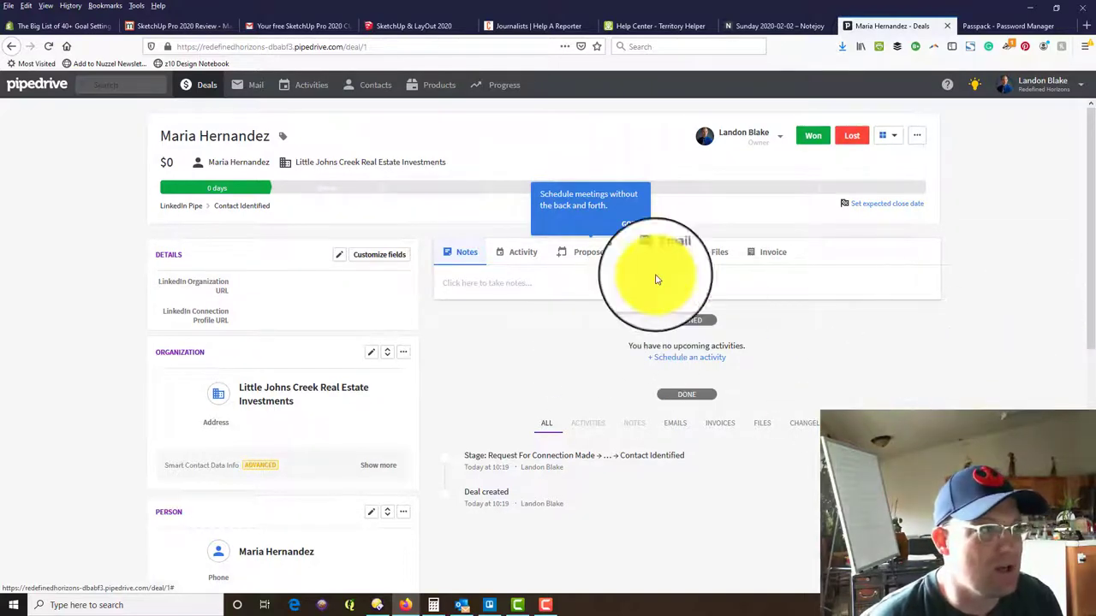
# - Switch the deals board to the In-Person Pipe pipeline and open it for editing
pyautogui.click(55, 85)
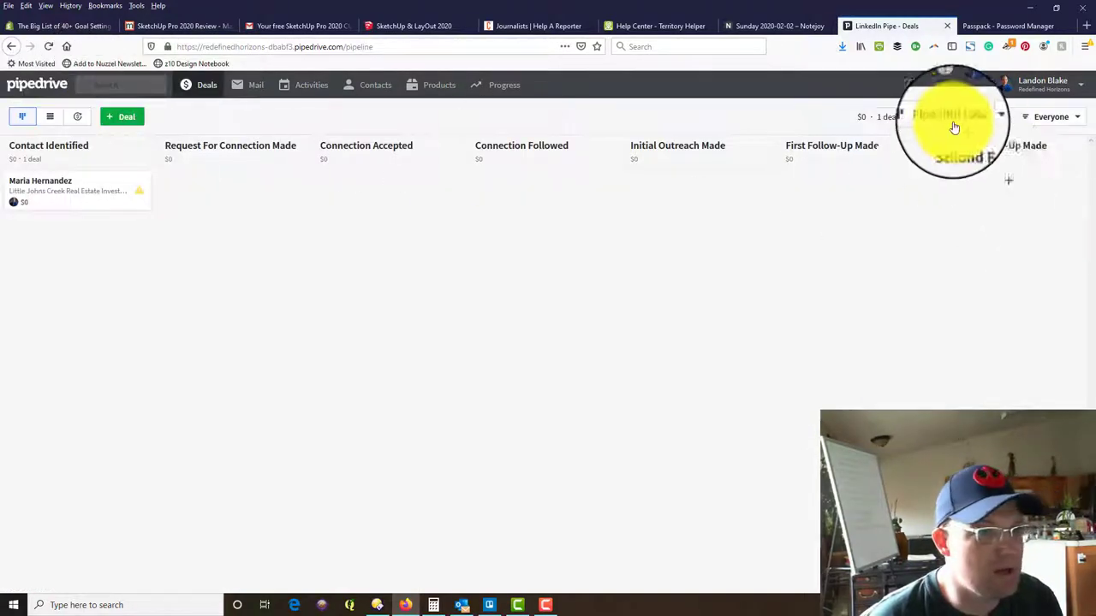
pyautogui.click(986, 119)
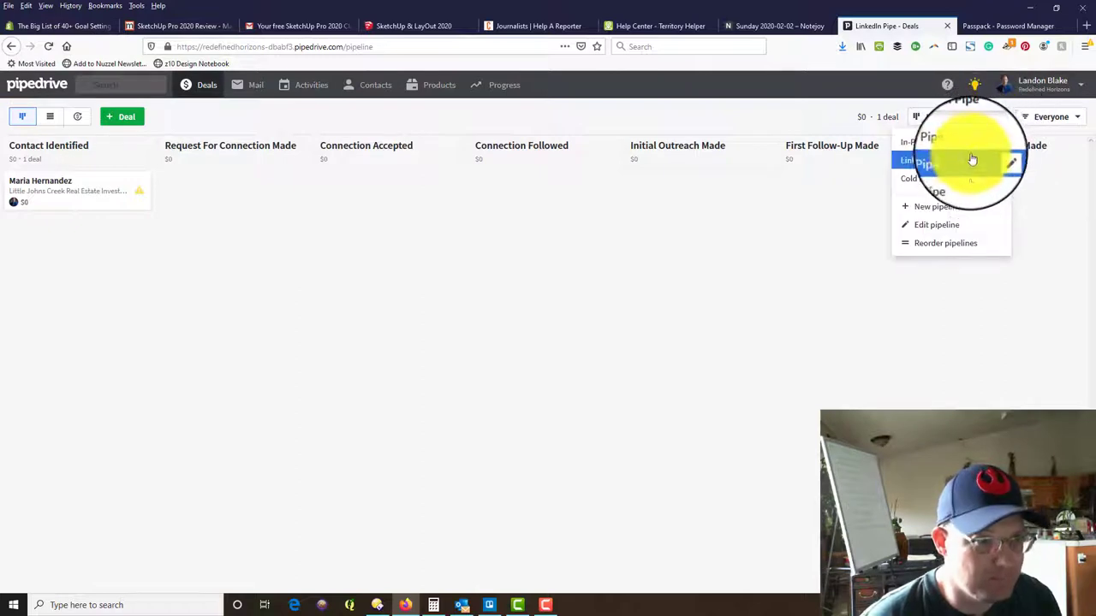
pyautogui.click(954, 144)
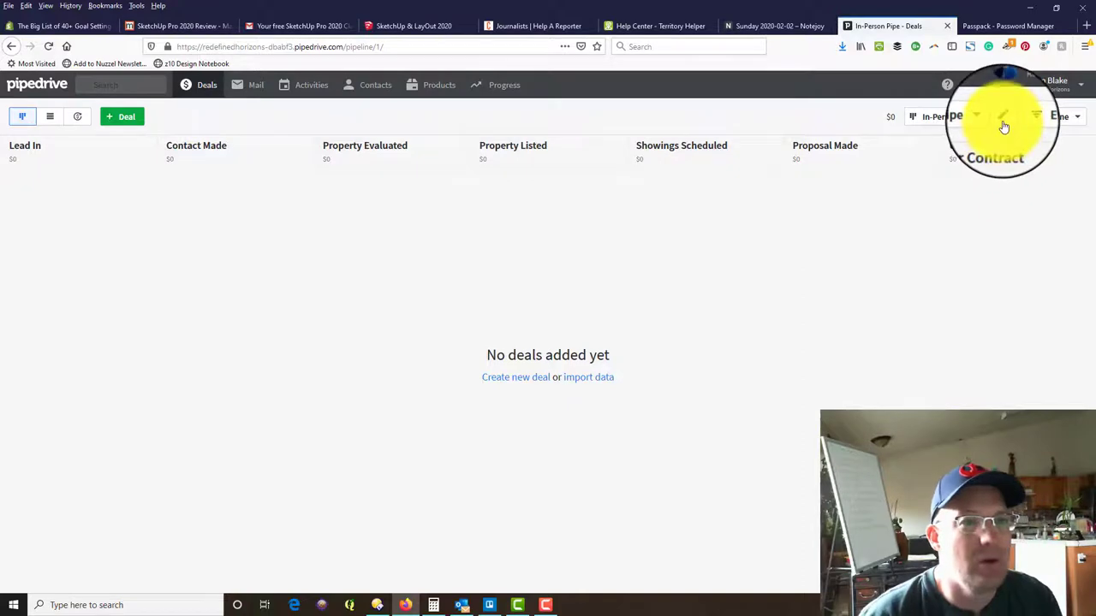
pyautogui.click(1003, 126)
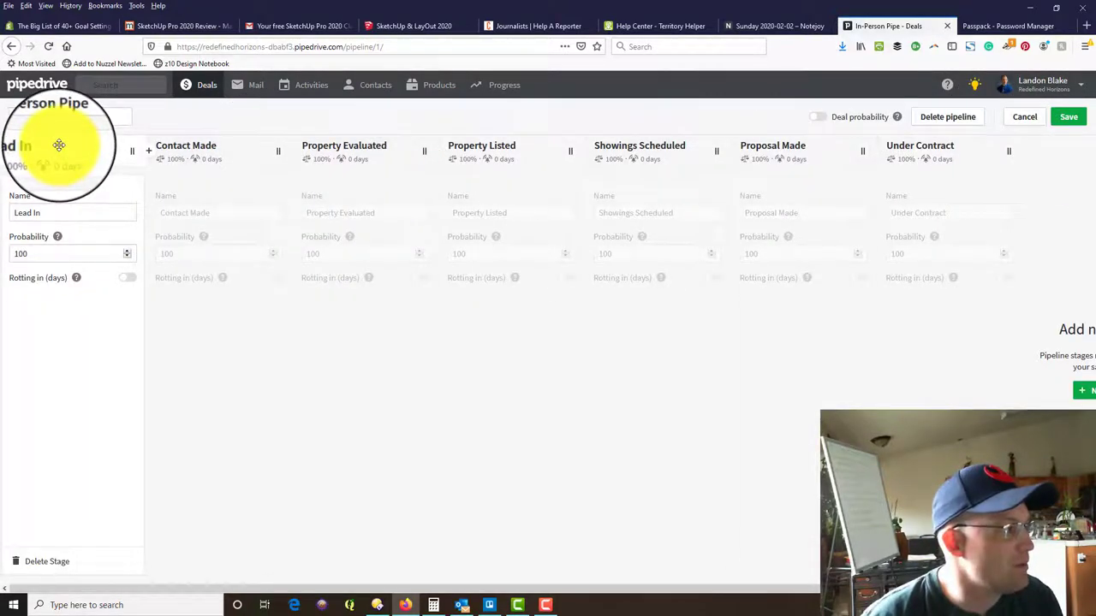
# - Rename Contact Made to Person Researched and Property Evaluated to Organization Research
pyautogui.click(50, 209)
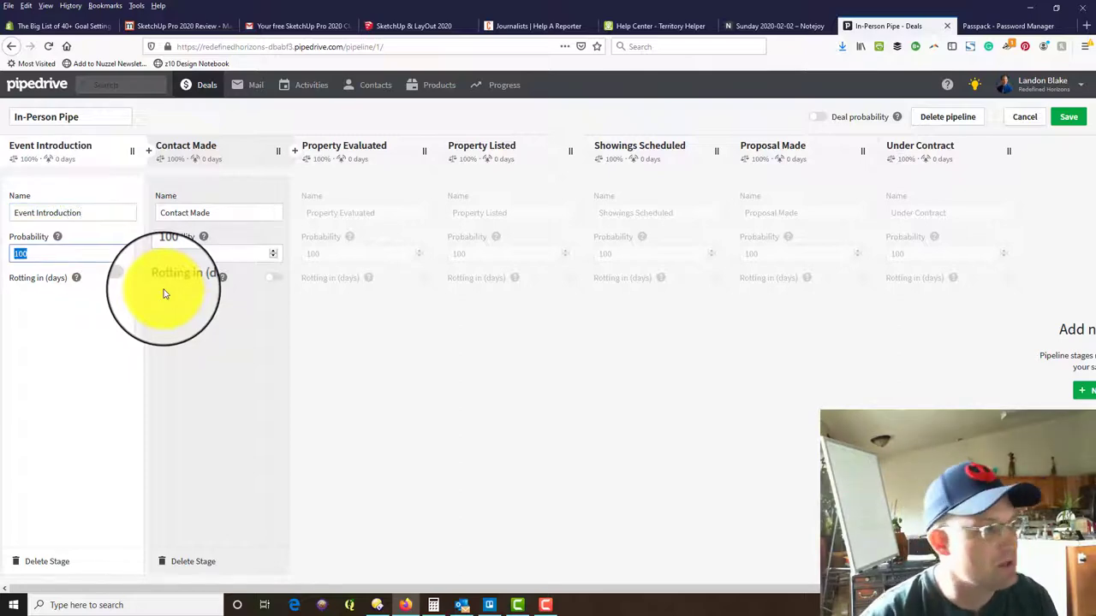
pyautogui.click(237, 213)
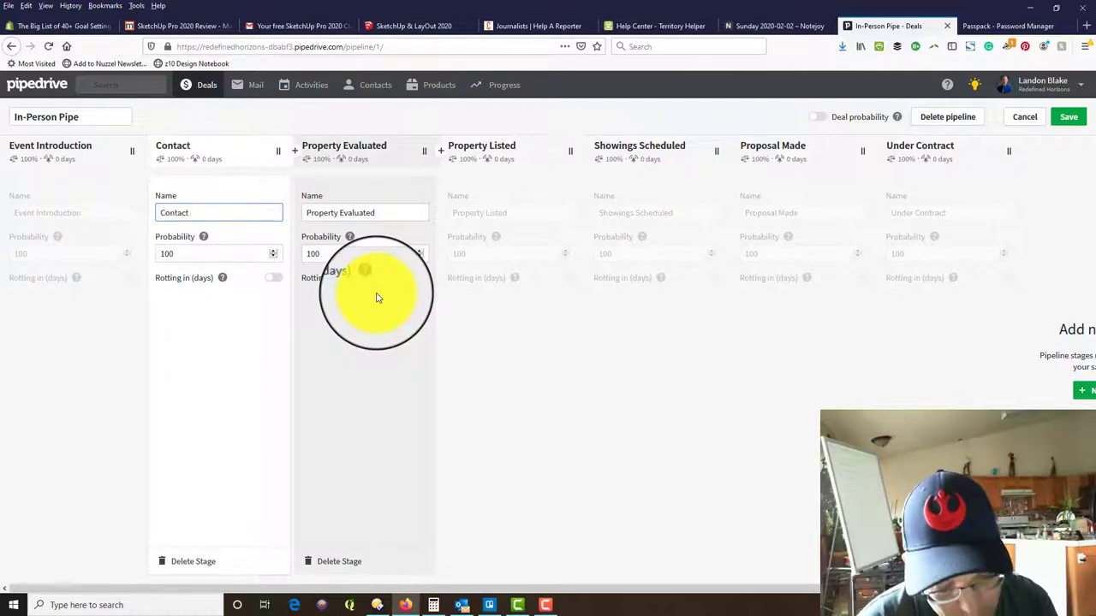
pyautogui.write('A')
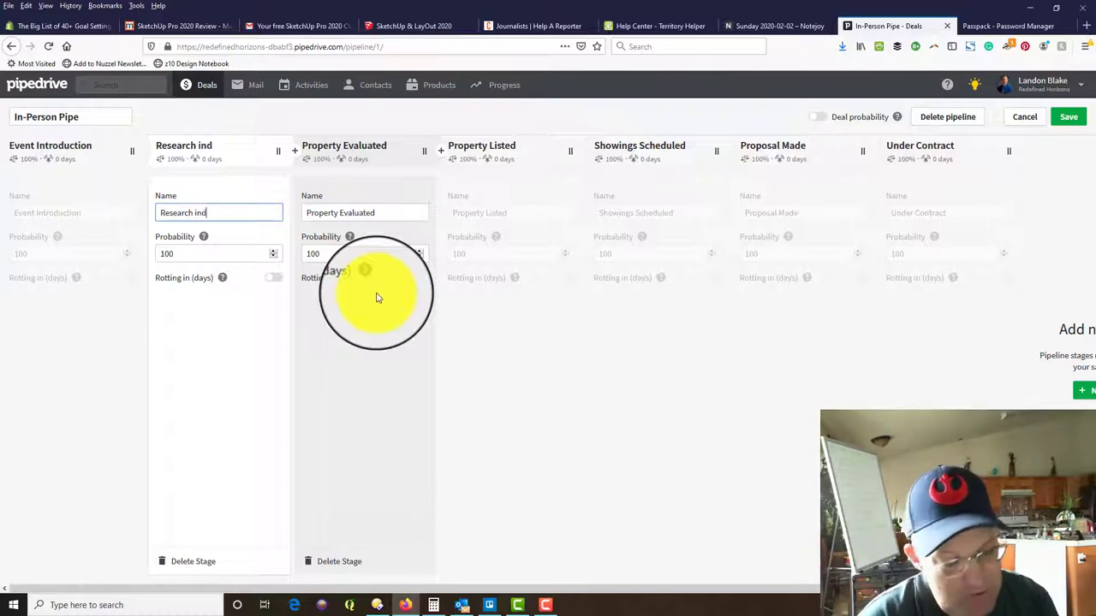
pyautogui.hotkey('ctrl', 'a')
pyautogui.press('BackSpace')
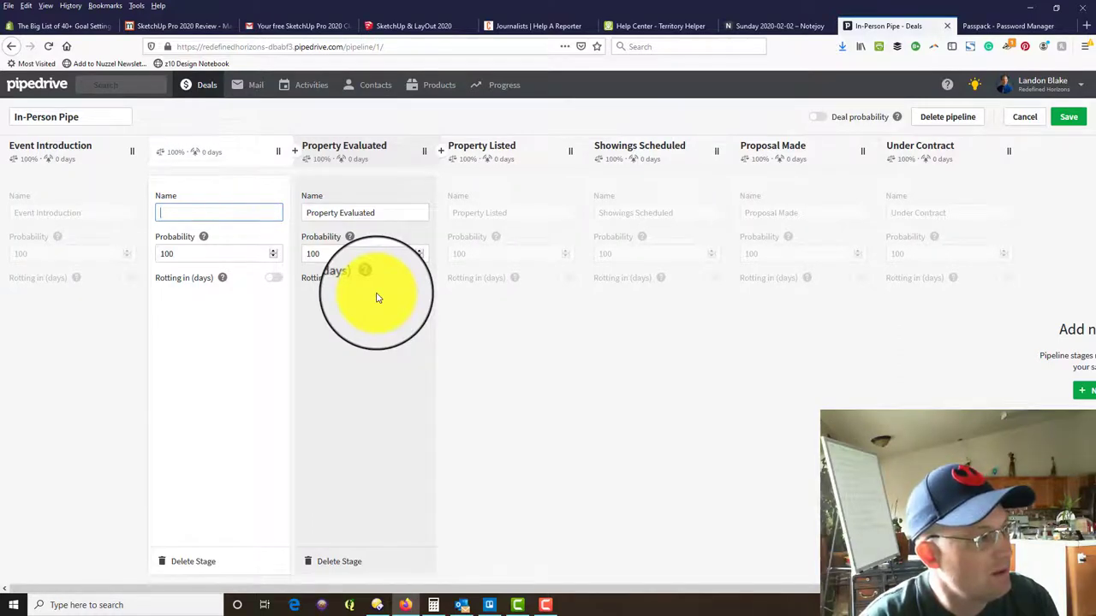
pyautogui.write('Person Researched')
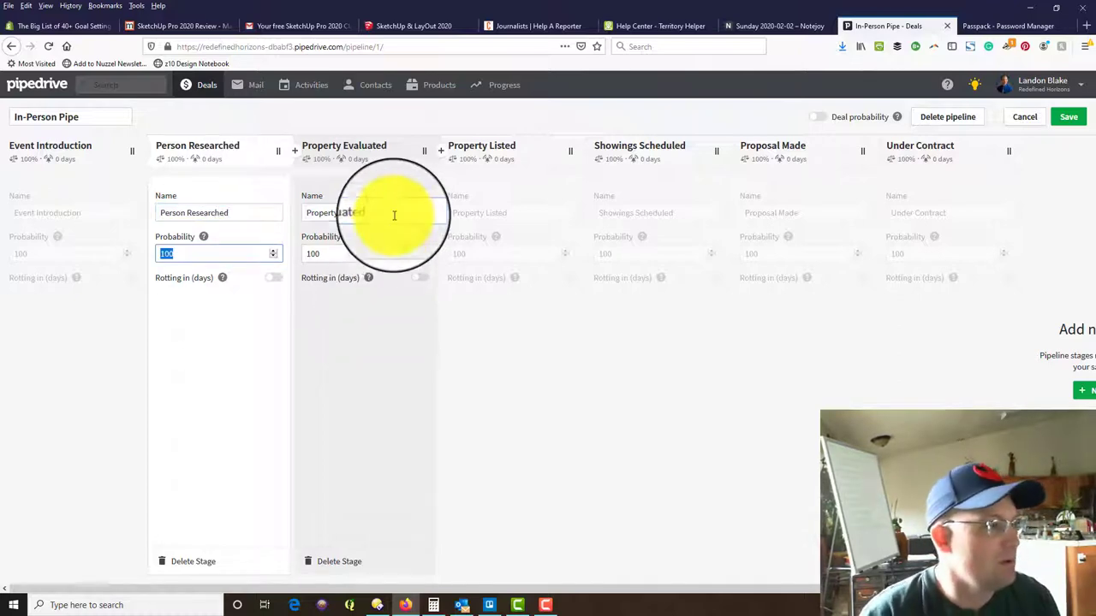
pyautogui.moveTo(391, 213); pyautogui.dragTo(179, 204)
pyautogui.write('Organization Research')
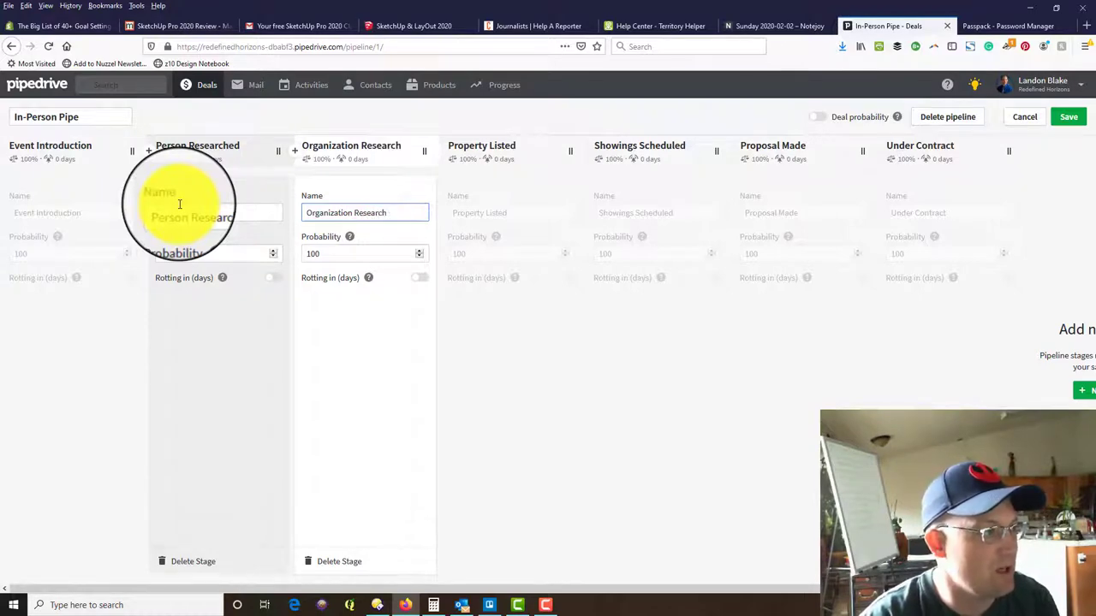
# - Rename the Property Listed stage to LinkedIn Connection Requested
pyautogui.click(514, 214)
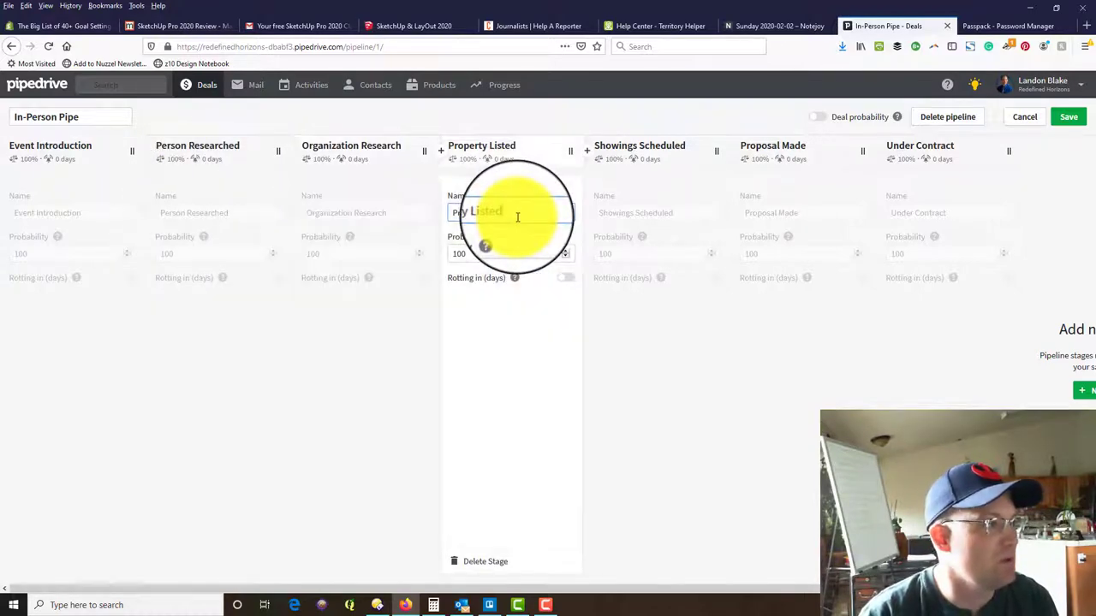
pyautogui.moveTo(542, 213); pyautogui.dragTo(325, 205)
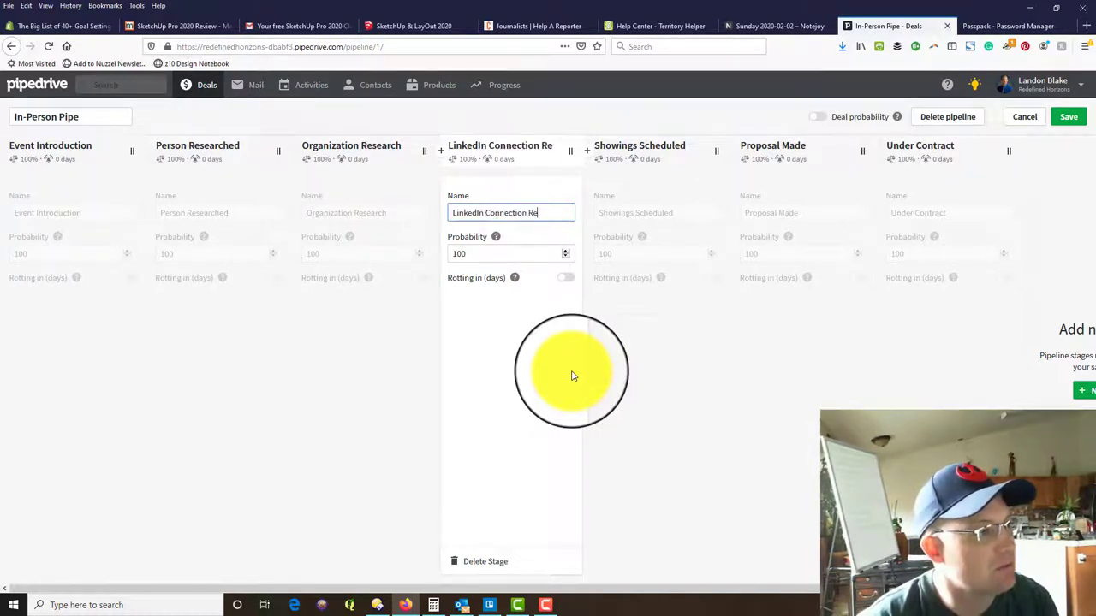
pyautogui.press('Tab')
# - Rename Showings Scheduled and Proposal Made to First and Second E-mail Or Phone Call Follow-Up
pyautogui.click(707, 179)
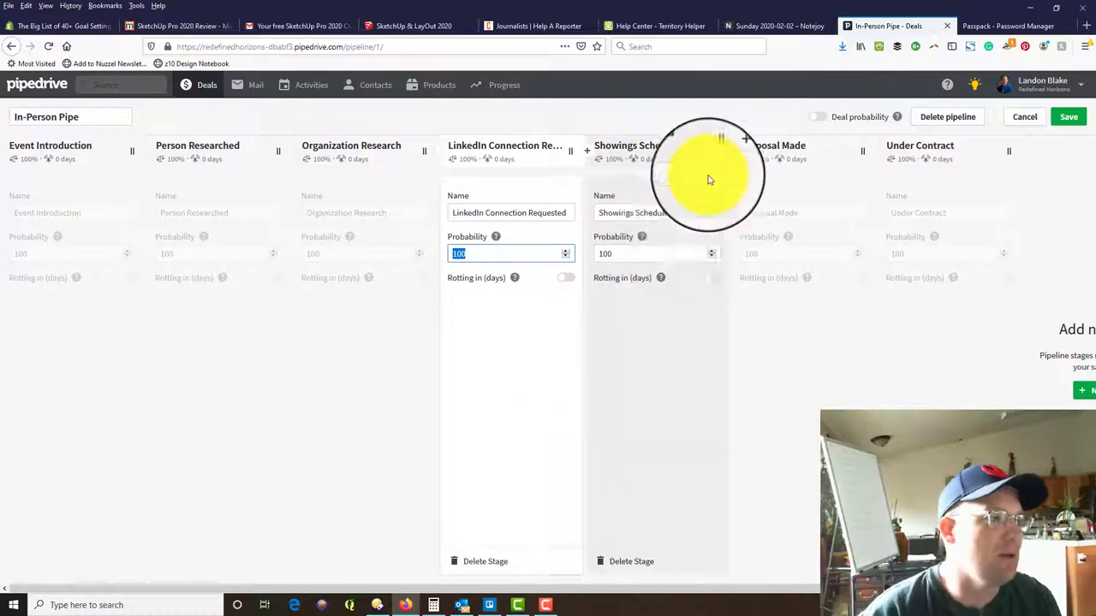
pyautogui.click(374, 209)
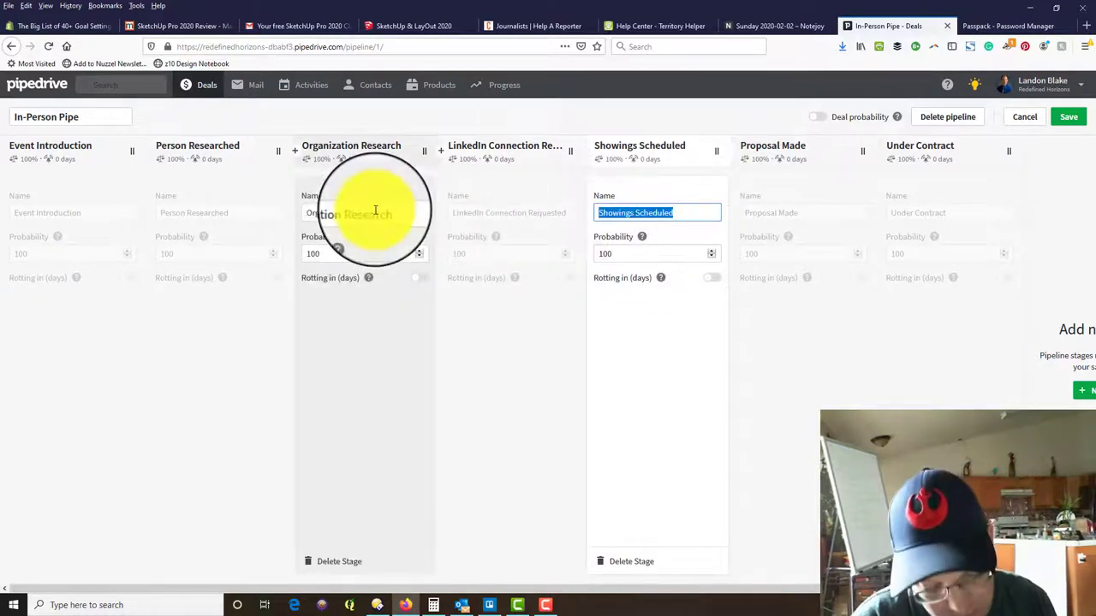
pyautogui.write('E-mail Or Phone Call Follow-Up')
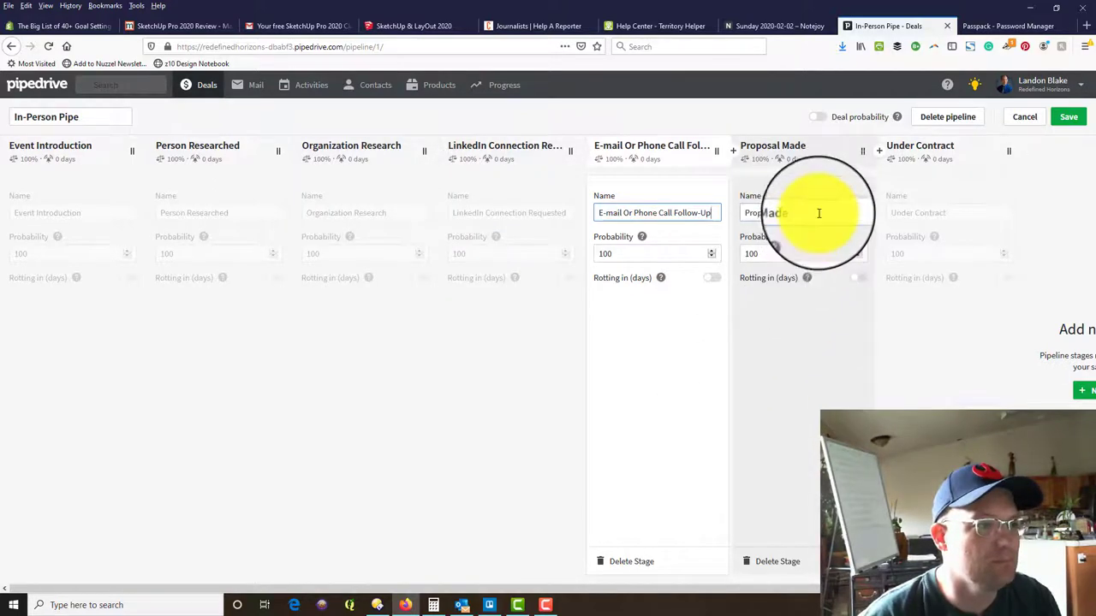
pyautogui.click(818, 213)
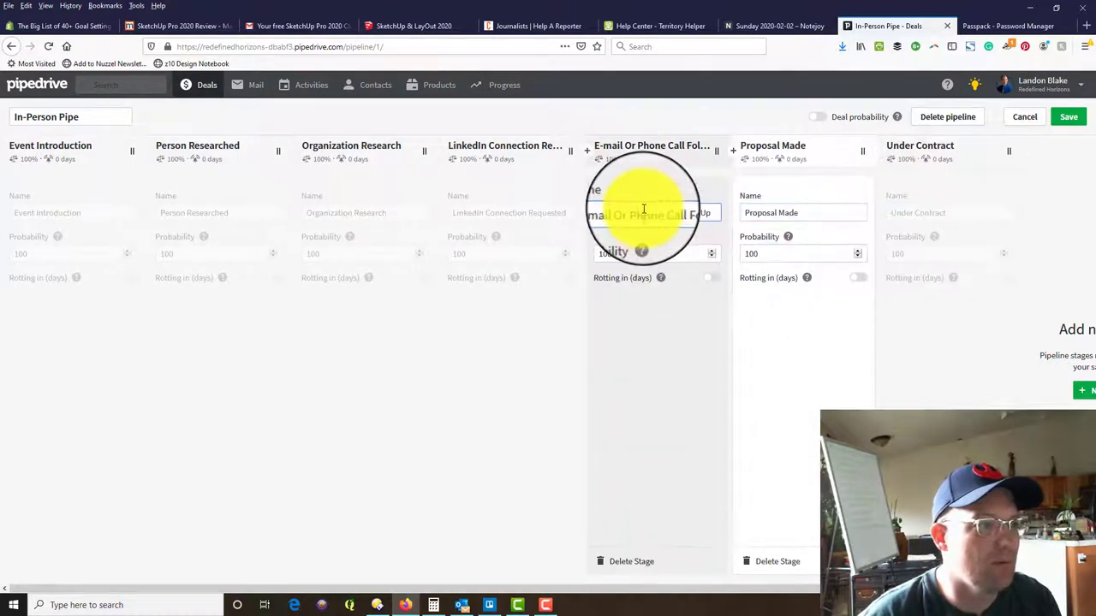
pyautogui.click(607, 212)
pyautogui.write('Fir')
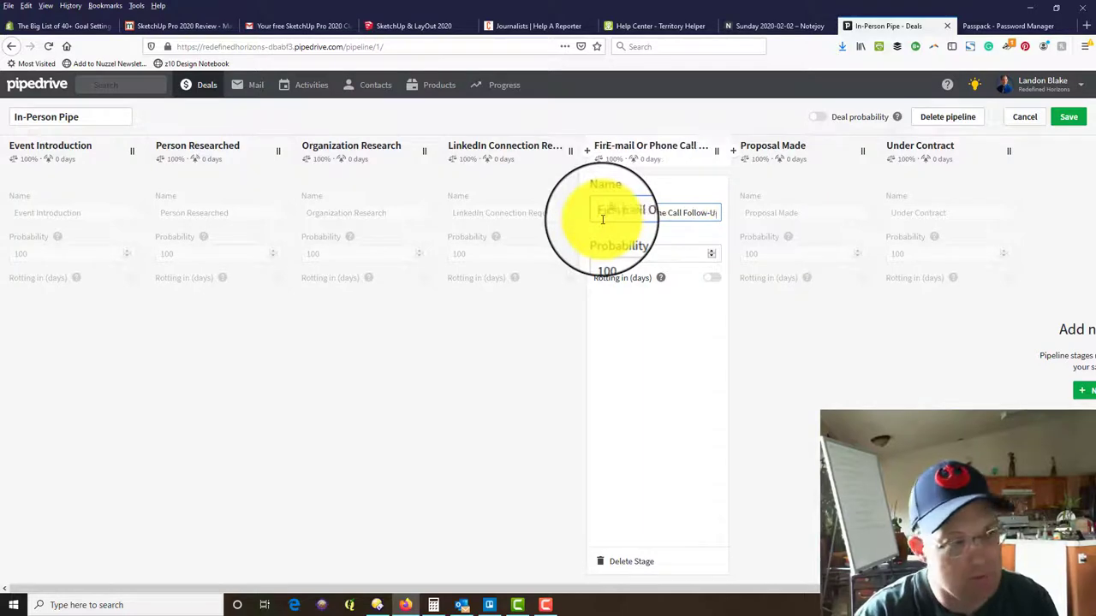
pyautogui.write('st')
pyautogui.click(787, 212)
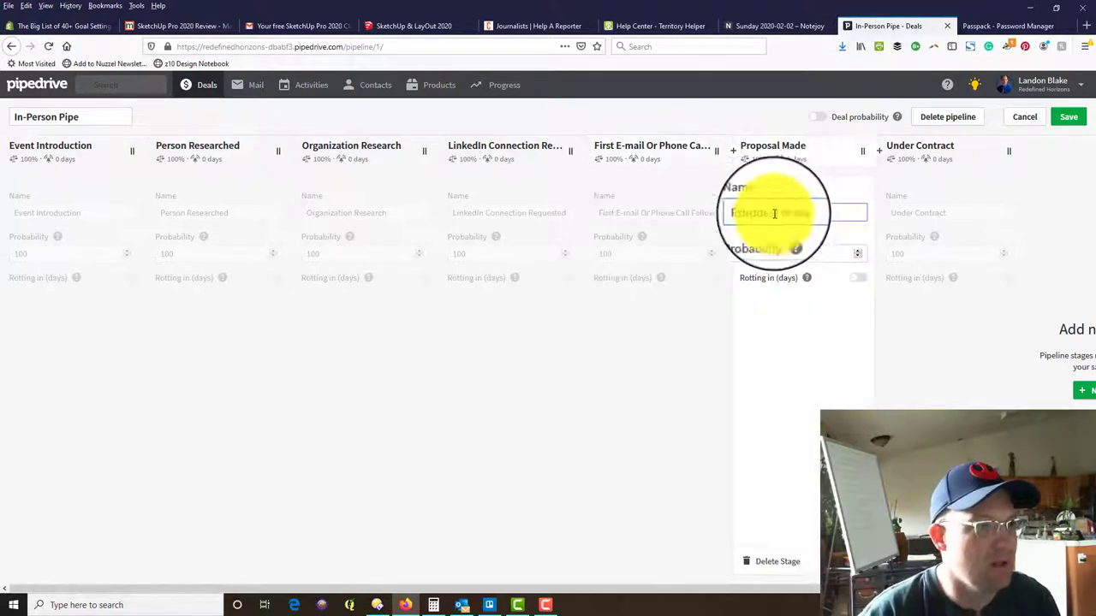
pyautogui.write('Second')
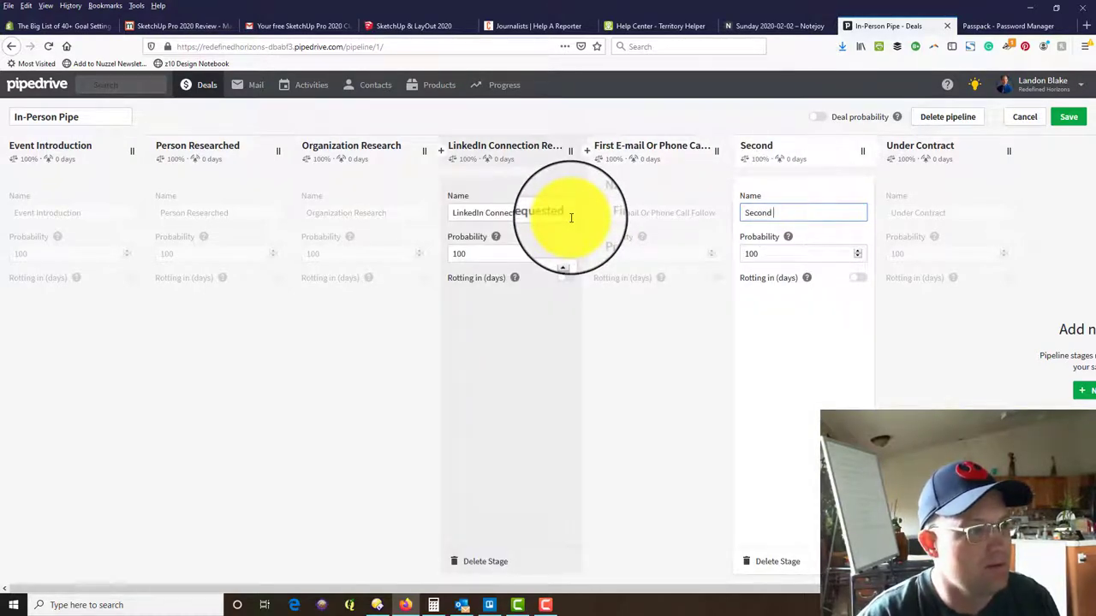
pyautogui.write(' E-Mail')
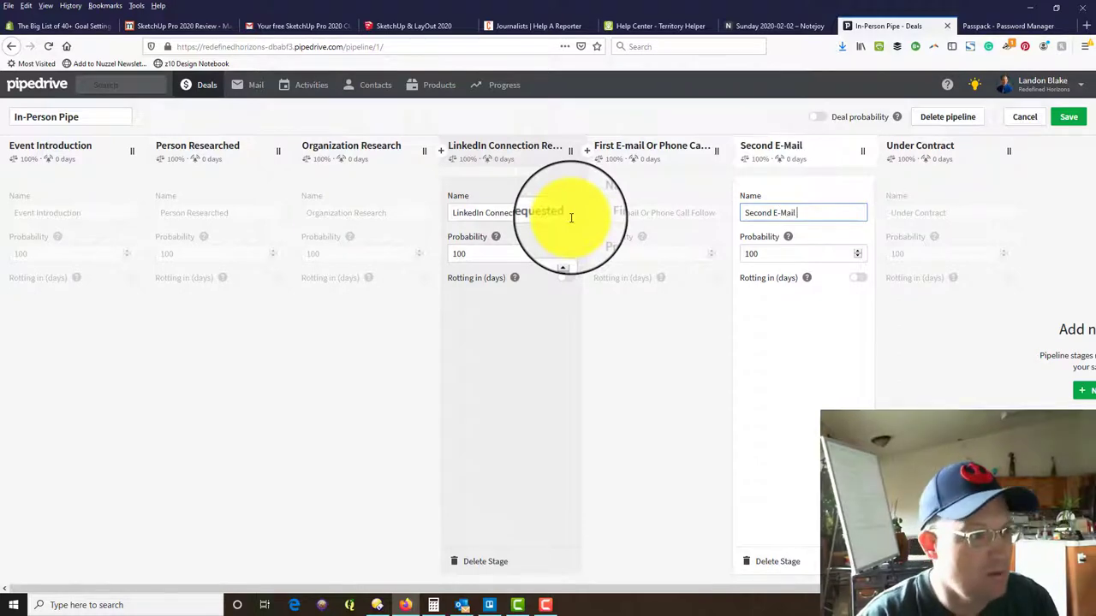
pyautogui.write(' Or Phone Call Fol')
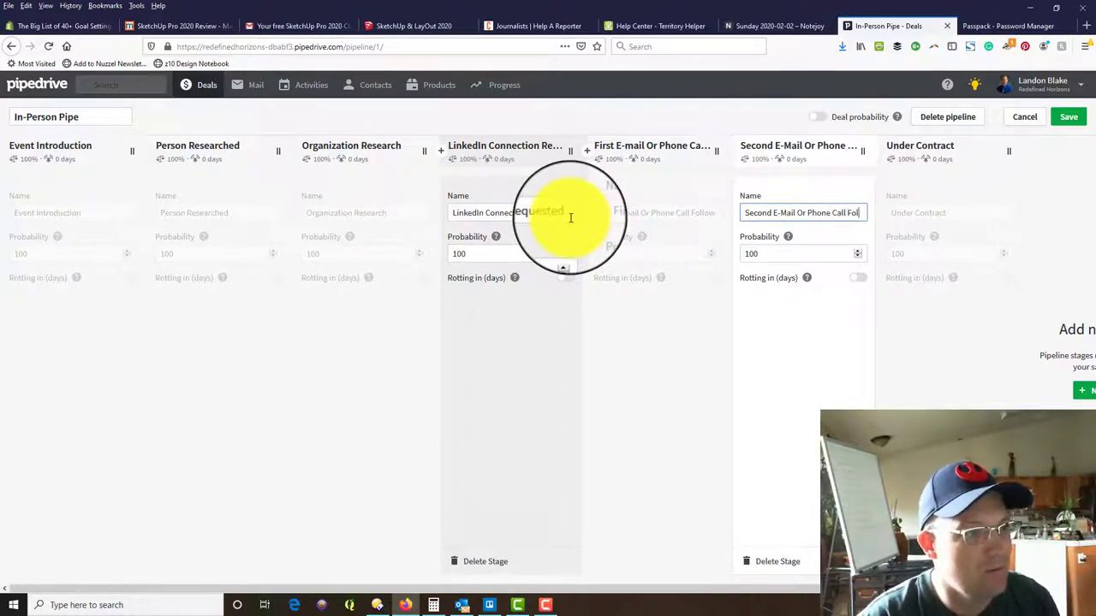
pyautogui.write('low-Up')
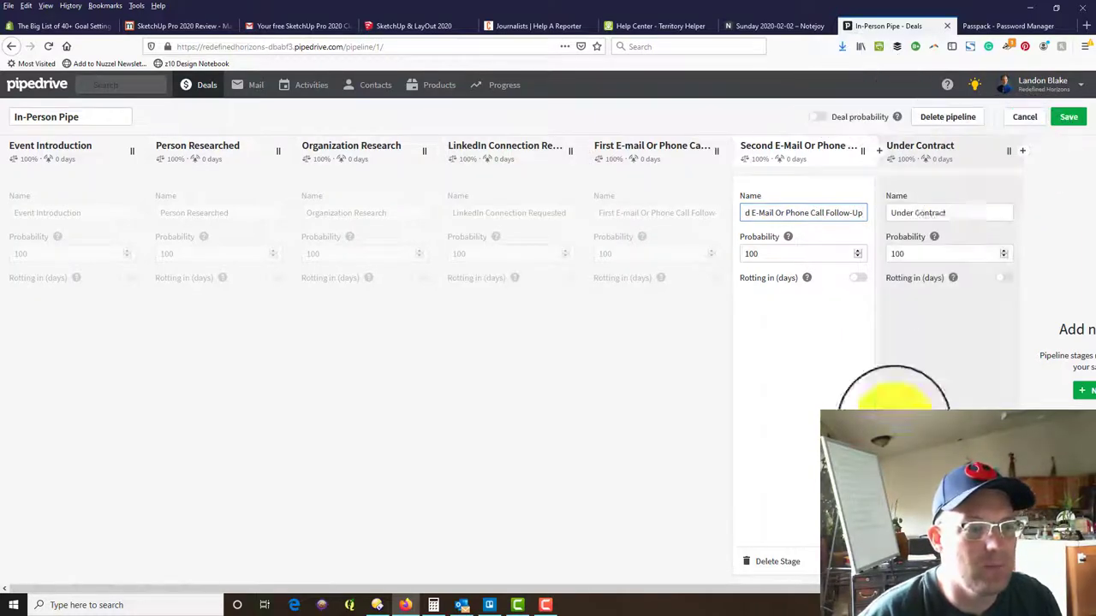
# - Delete the Under Contract stage
pyautogui.click(941, 299)
pyautogui.click(925, 561)
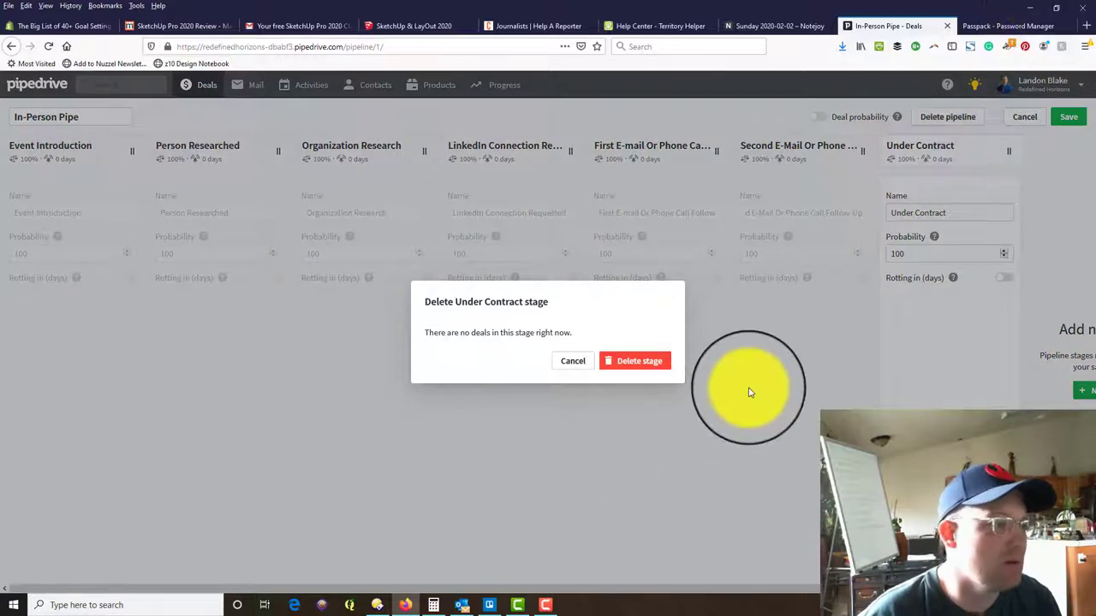
pyautogui.click(658, 368)
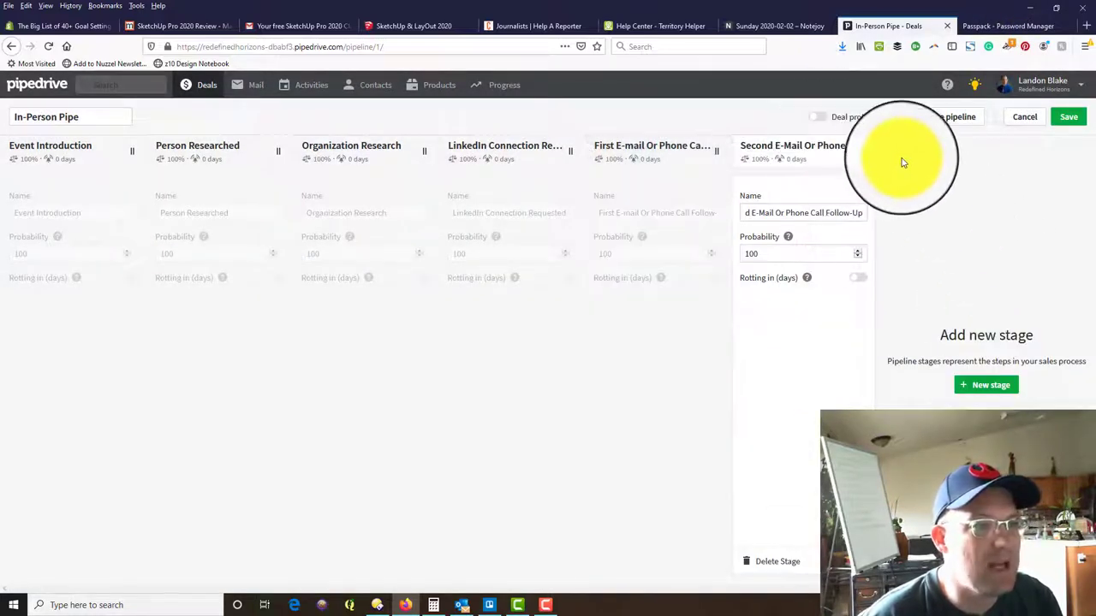
# - Add a seventh stage at the pipeline's end named Assistance Given
pyautogui.click(878, 151)
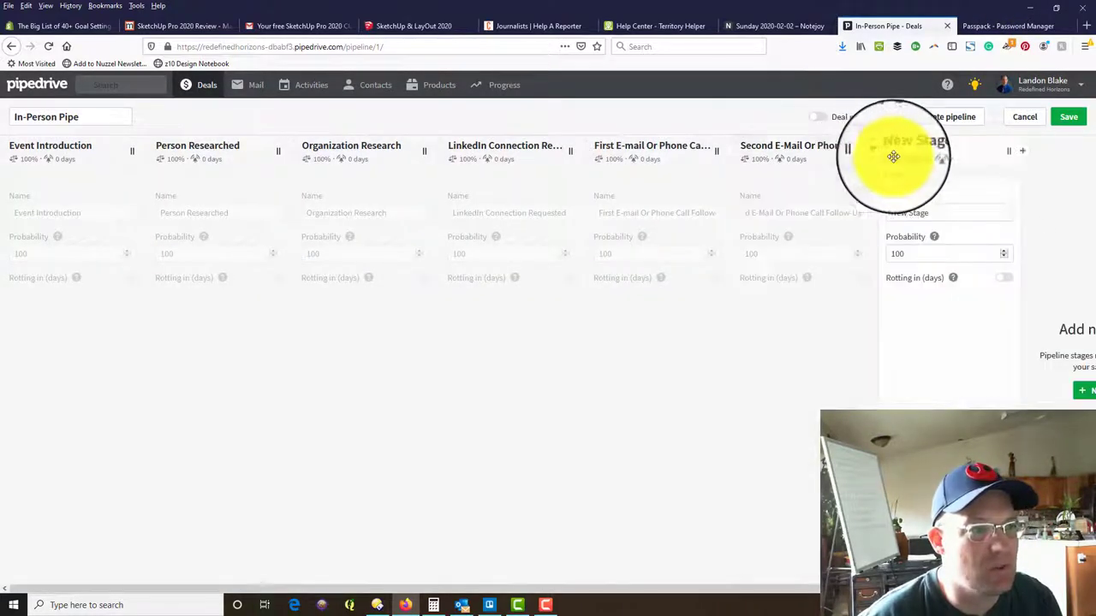
pyautogui.moveTo(945, 145)
pyautogui.mouseDown()
pyautogui.moveTo(917, 146)
pyautogui.moveTo(942, 147)
pyautogui.mouseUp()
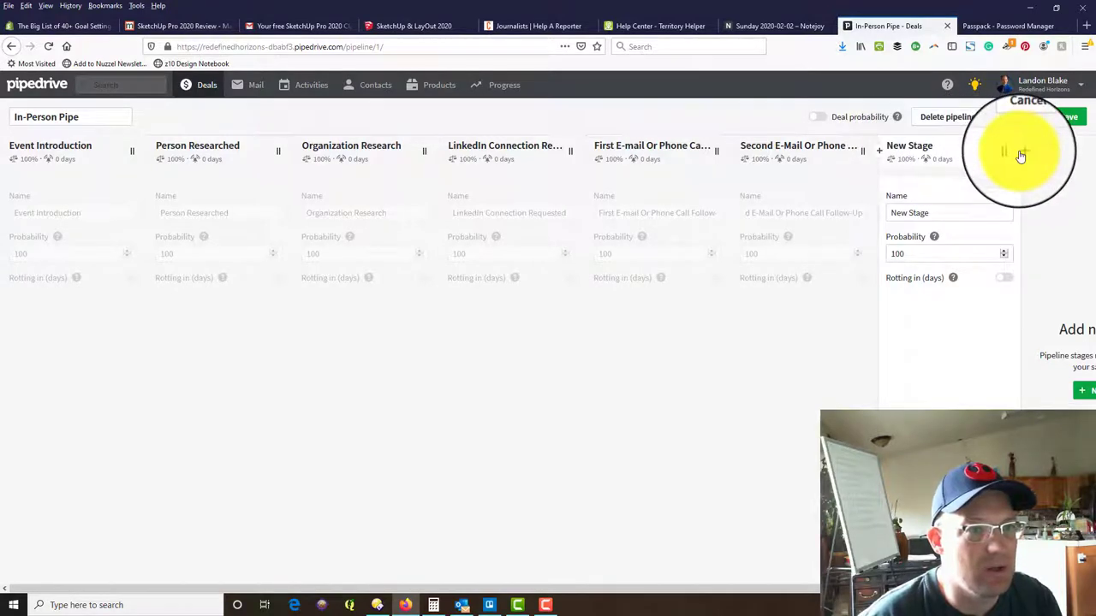
pyautogui.tripleClick(951, 212)
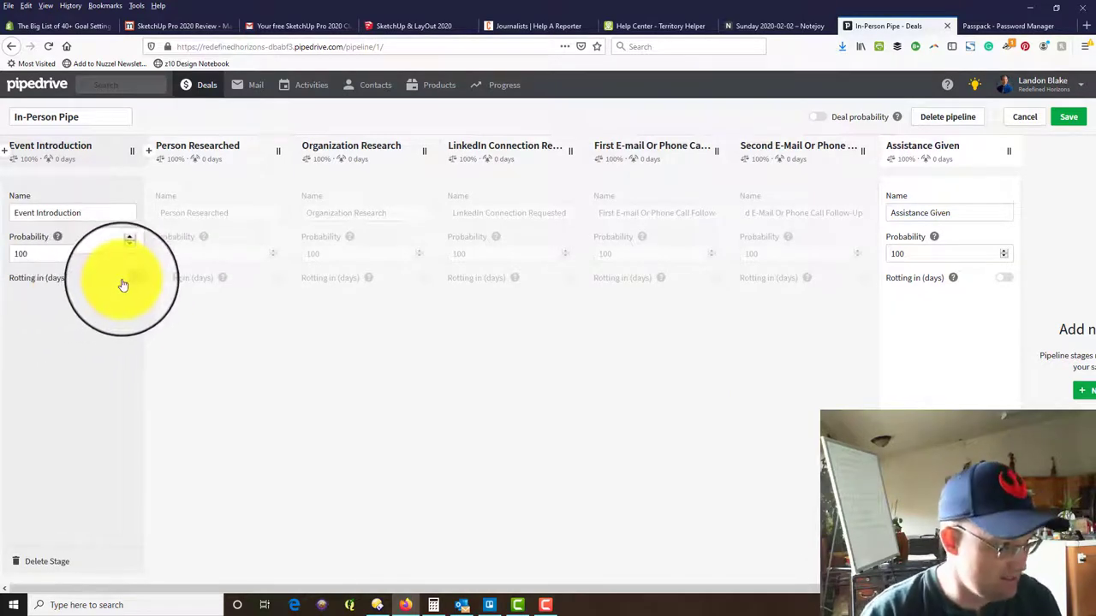
# - Enable 2-day rotting on Person Researched and Organization Research, leaving Event Introduction off
pyautogui.click(125, 276)
pyautogui.click(128, 292)
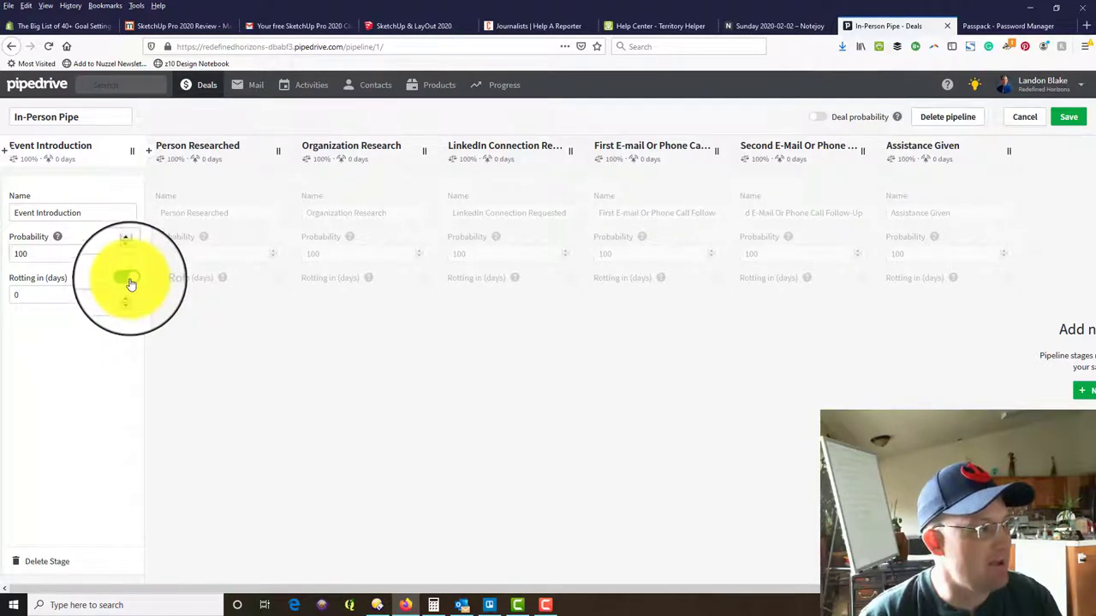
pyautogui.click(128, 277)
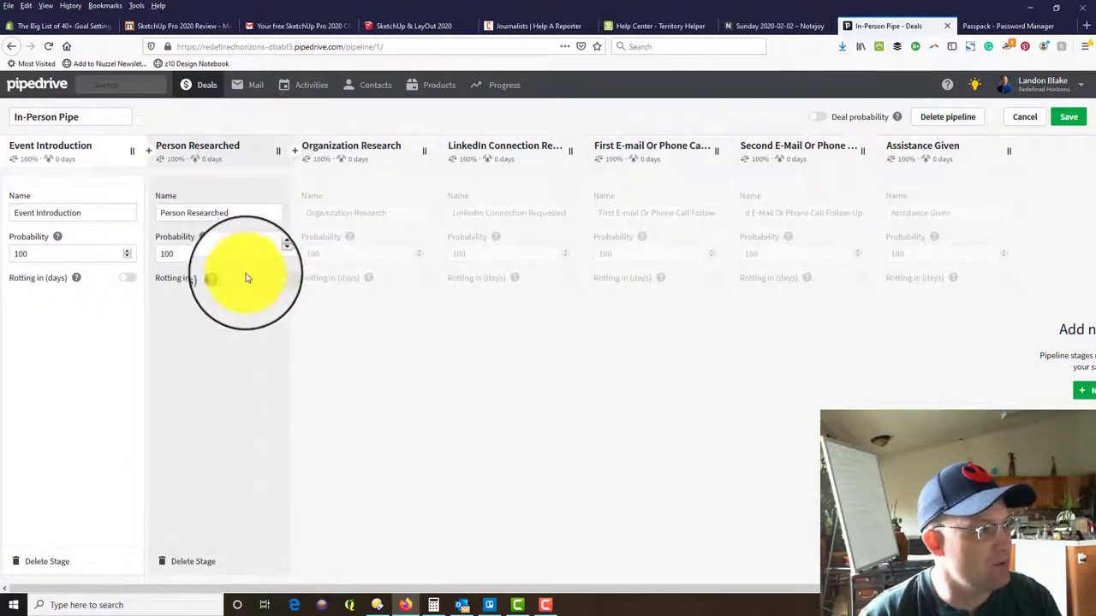
pyautogui.click(274, 279)
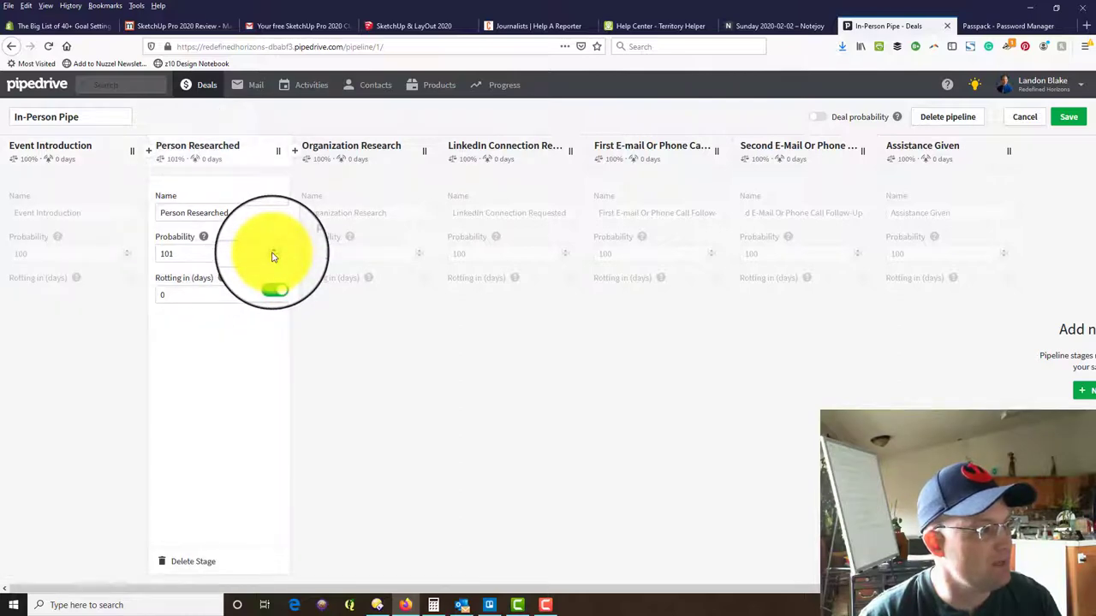
pyautogui.click(273, 257)
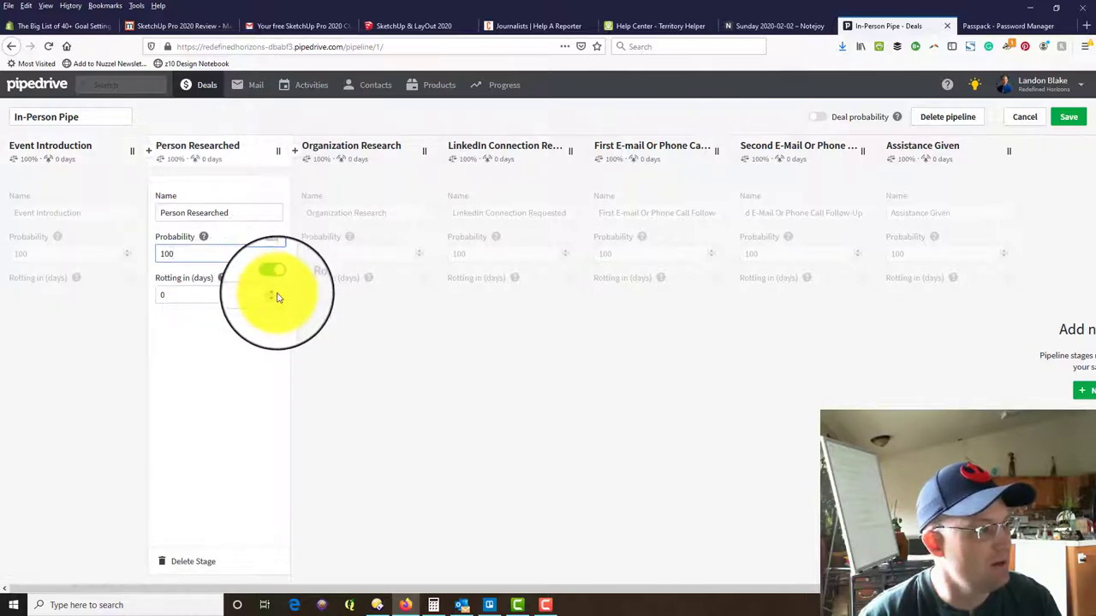
pyautogui.click(274, 293)
pyautogui.click(273, 294)
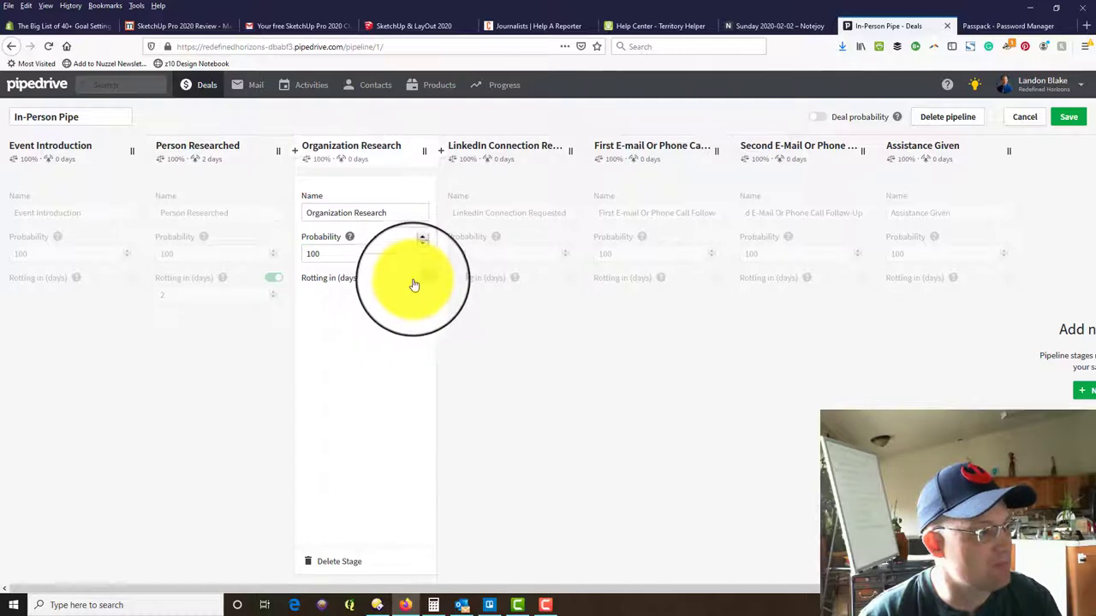
pyautogui.click(425, 269)
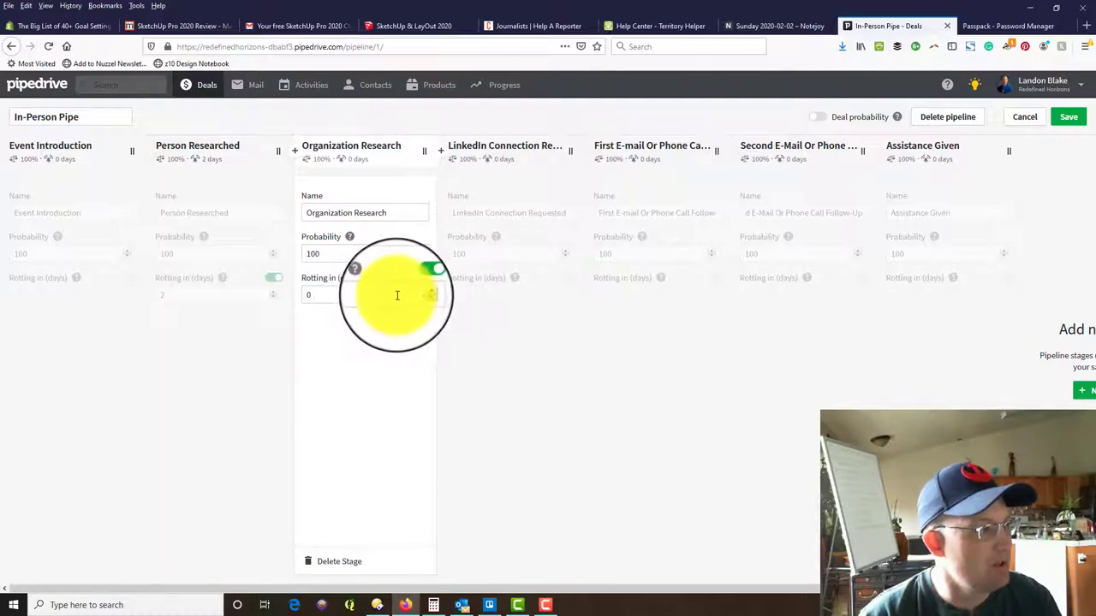
pyautogui.click(425, 292)
pyautogui.click(425, 292)
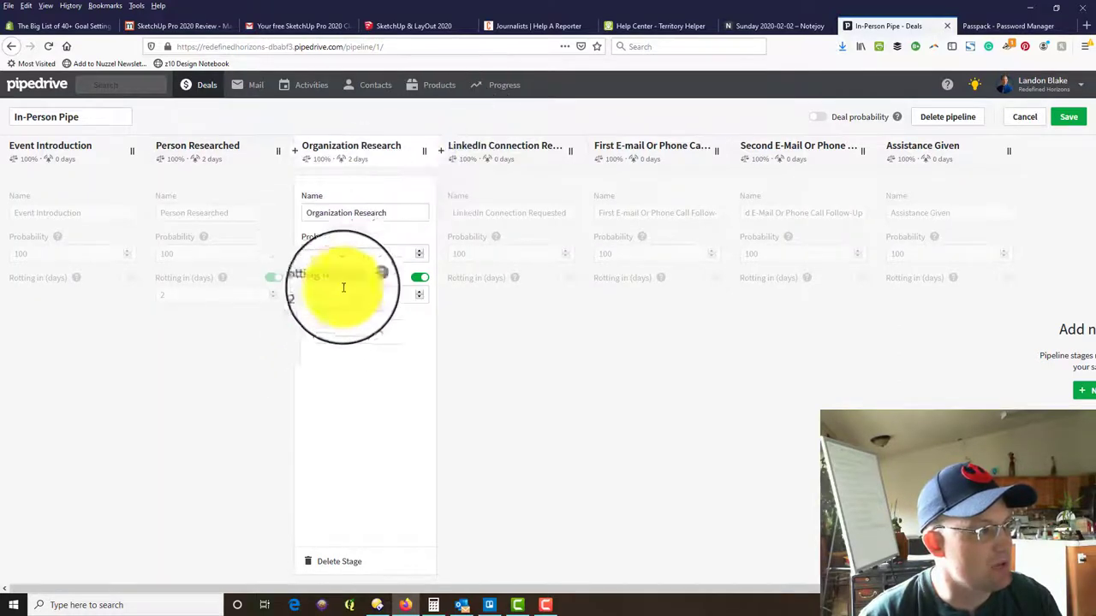
# - Set rotting to 2 days for LinkedIn Connection Requested and 5 and 10 days for the follow-ups
pyautogui.click(545, 290)
pyautogui.click(563, 281)
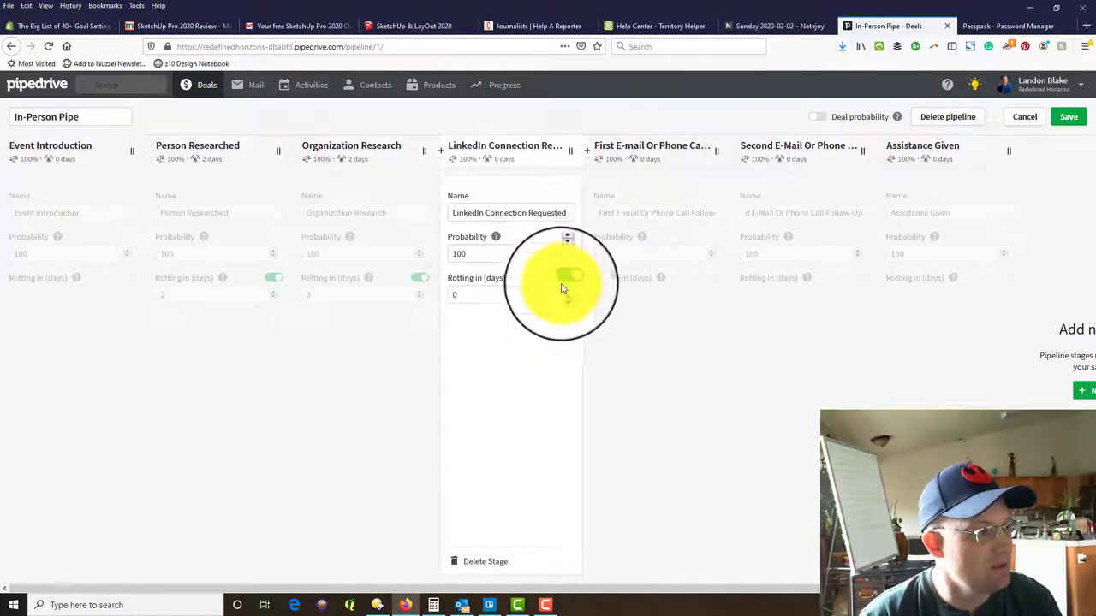
pyautogui.click(565, 292)
pyautogui.click(565, 292)
pyautogui.click(651, 322)
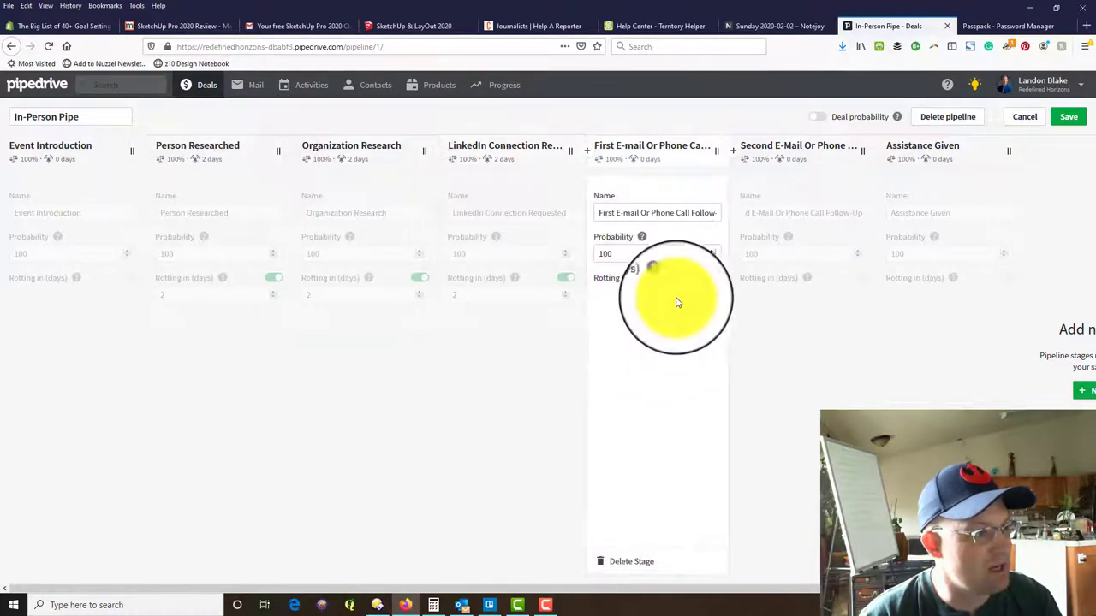
pyautogui.click(710, 273)
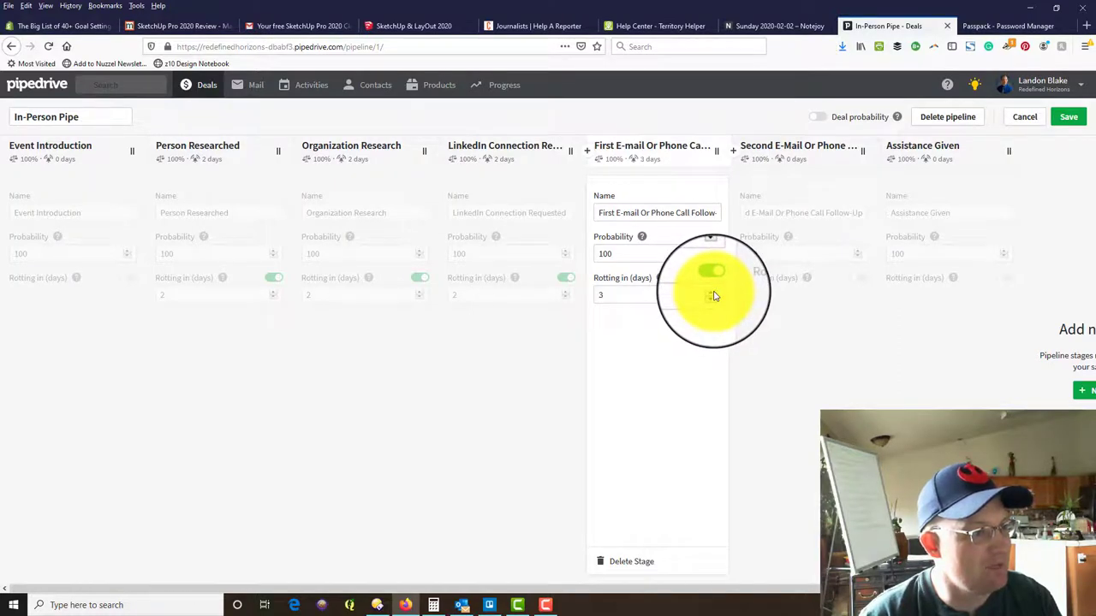
pyautogui.click(715, 296)
pyautogui.click(819, 297)
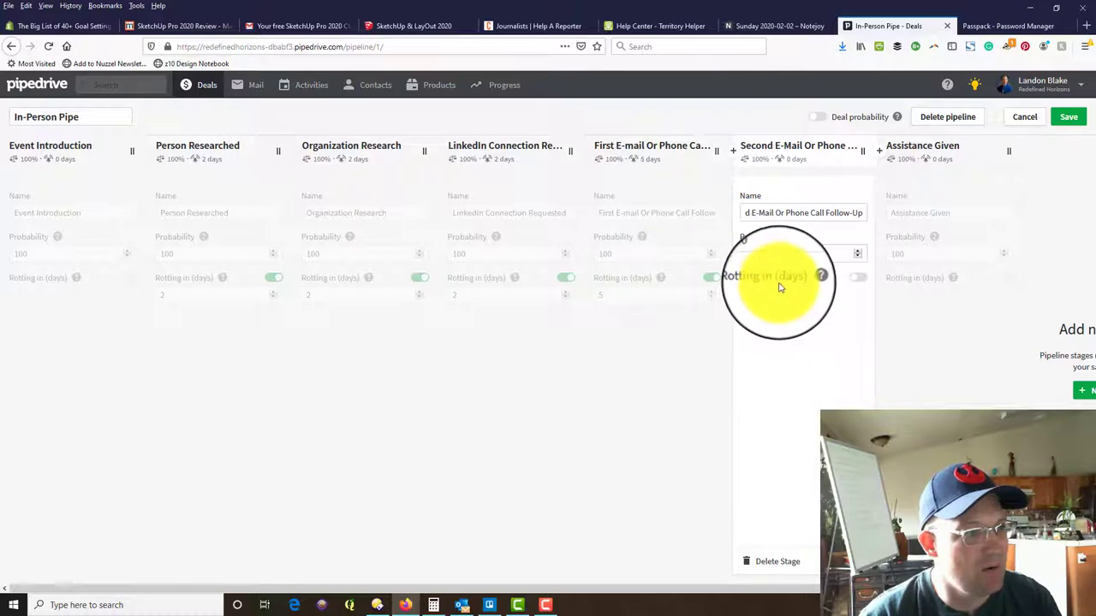
pyautogui.moveTo(808, 279)
pyautogui.click(852, 278)
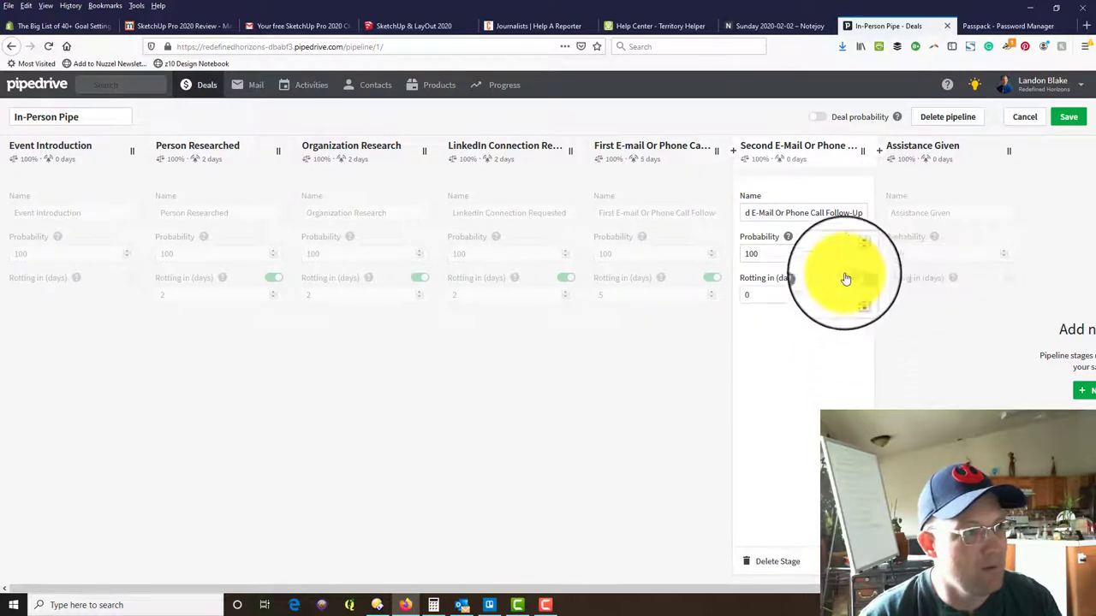
pyautogui.click(858, 292)
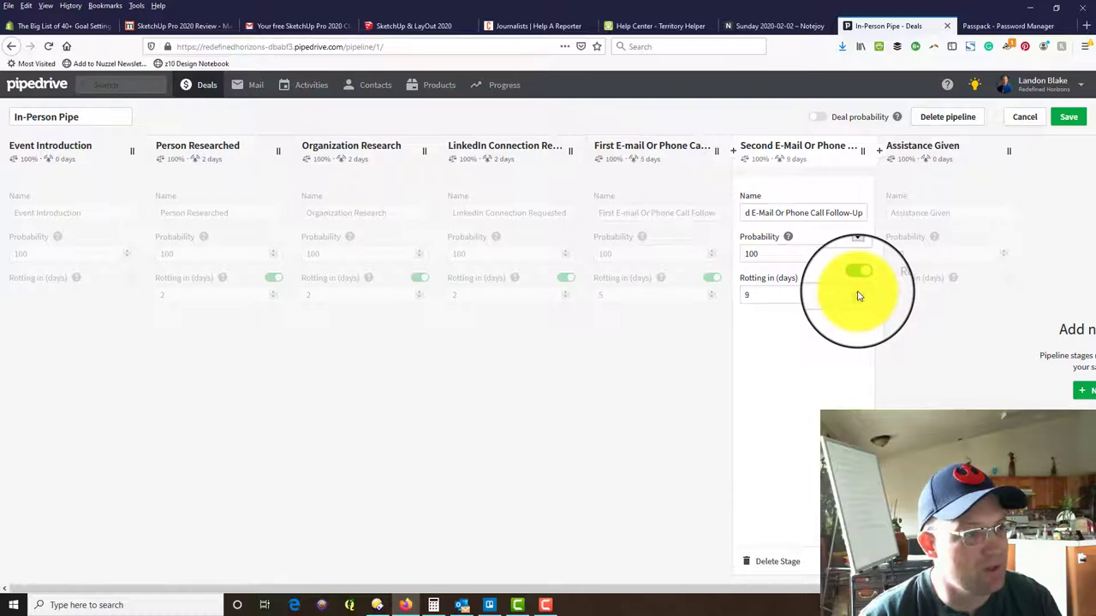
pyautogui.click(857, 292)
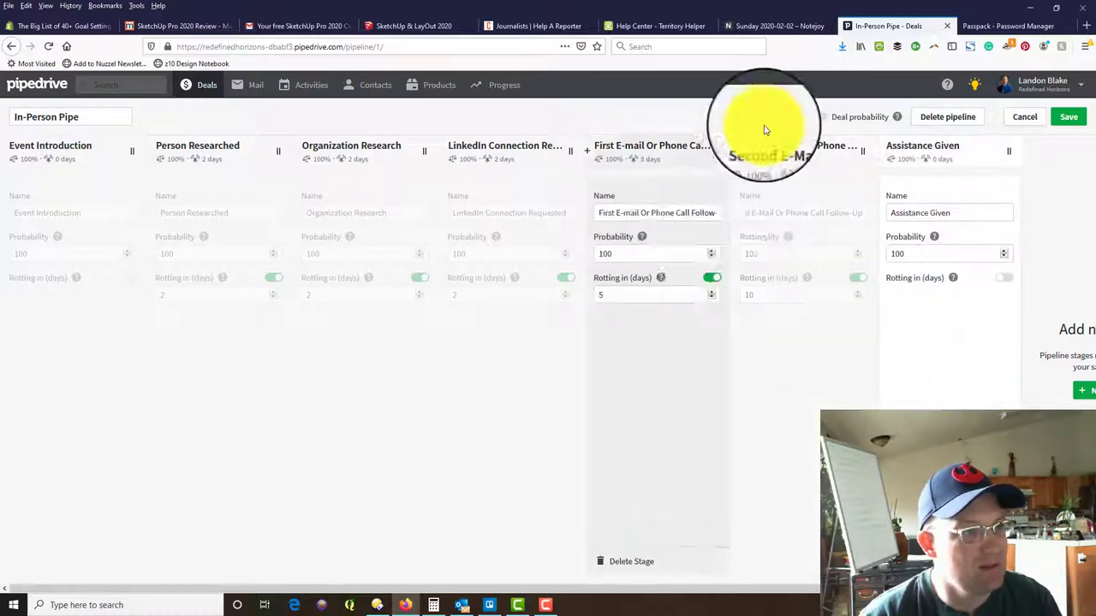
pyautogui.moveTo(766, 130); pyautogui.dragTo(954, 257)
pyautogui.moveTo(937, 167)
pyautogui.mouseDown()
pyautogui.moveTo(944, 161)
pyautogui.moveTo(876, 318)
pyautogui.moveTo(954, 245)
pyautogui.moveTo(948, 162)
pyautogui.mouseUp()
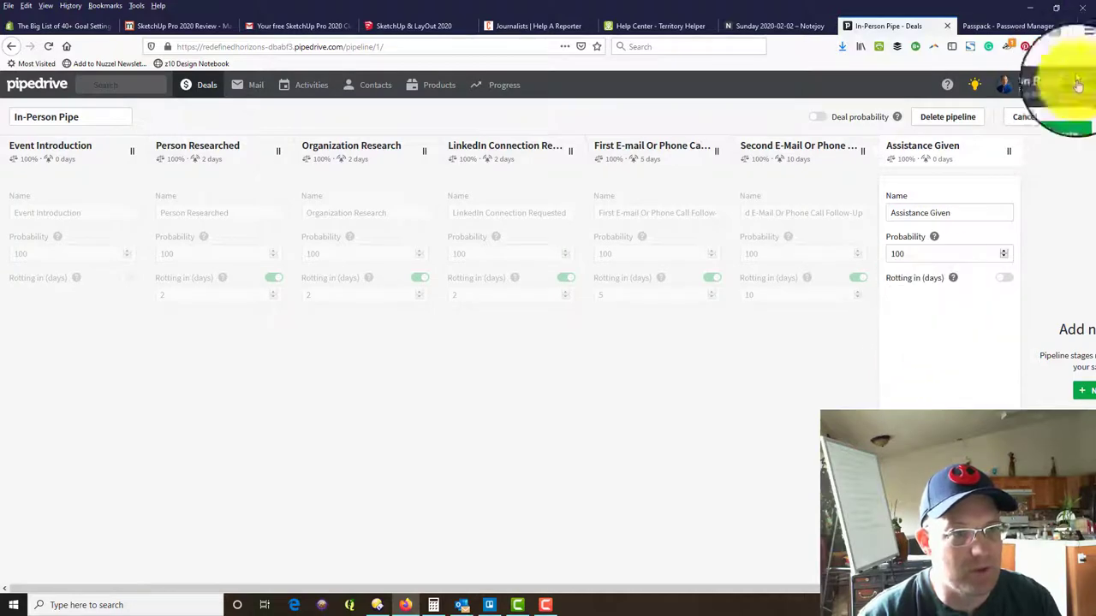
# - Save the pipeline and add a test deal for an existing contact
pyautogui.click(1067, 117)
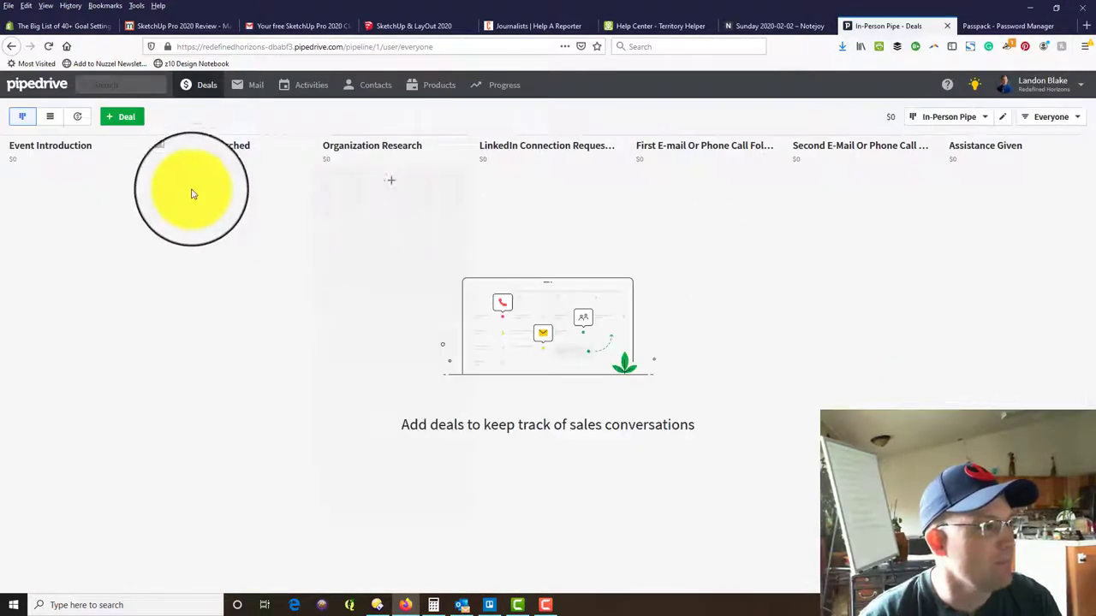
pyautogui.click(126, 123)
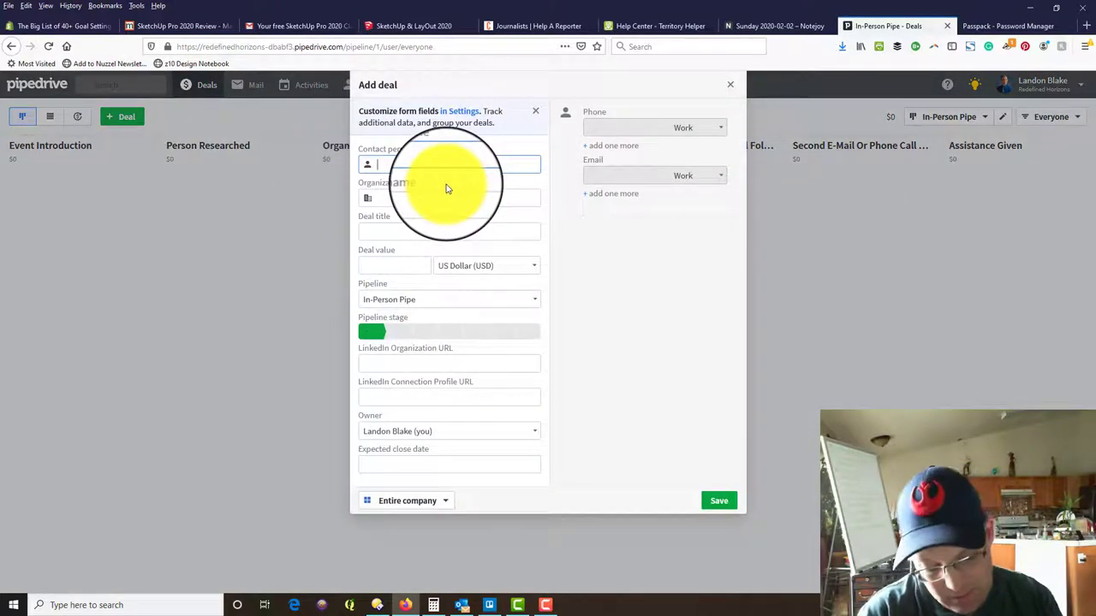
pyautogui.write('Mari')
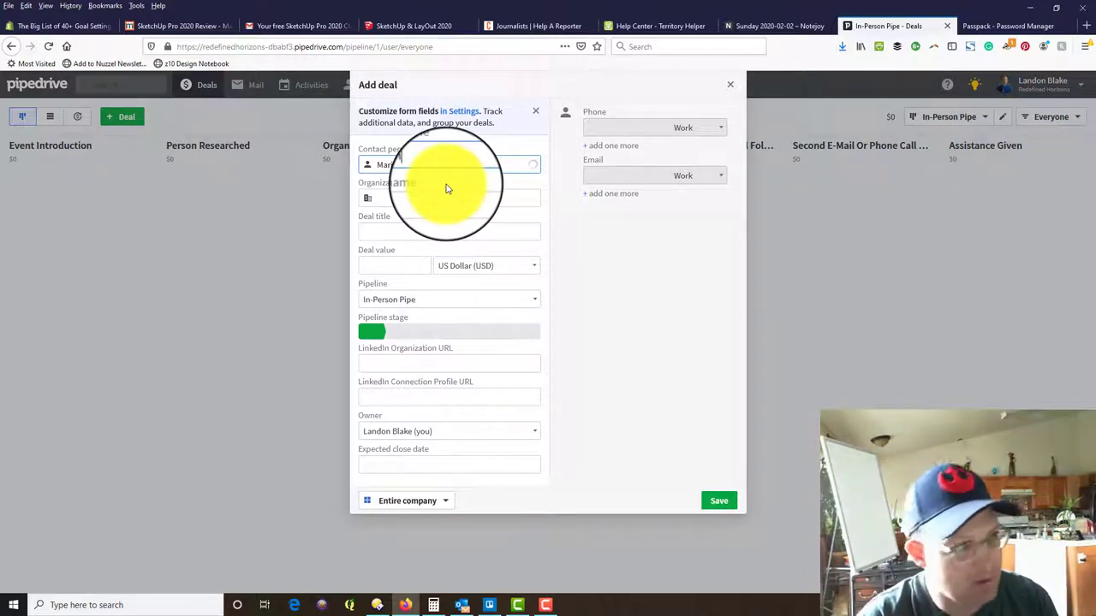
pyautogui.click(445, 185)
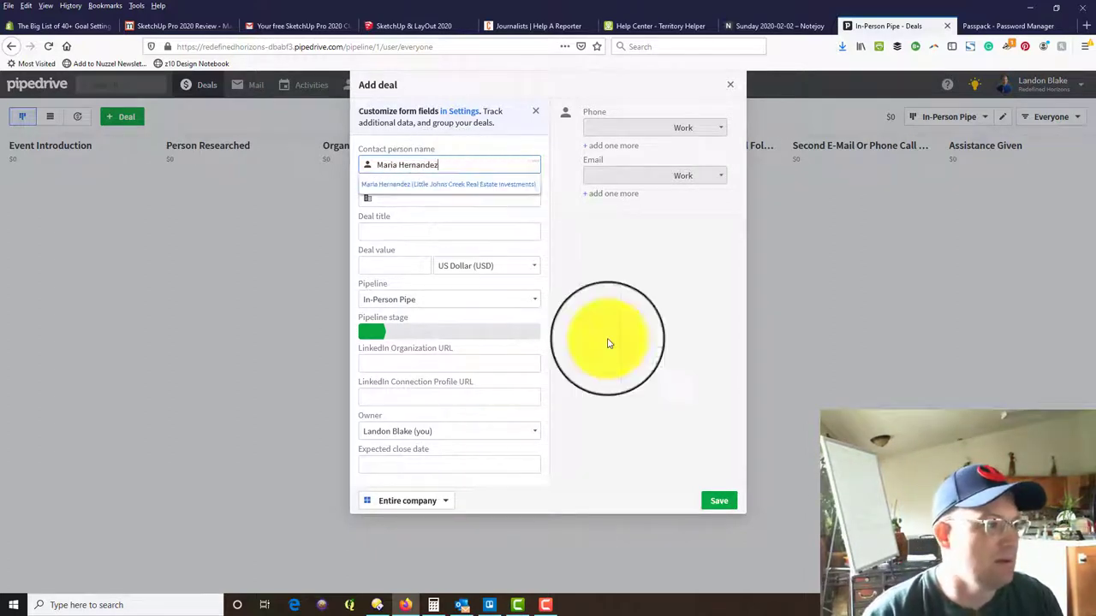
pyautogui.click(719, 501)
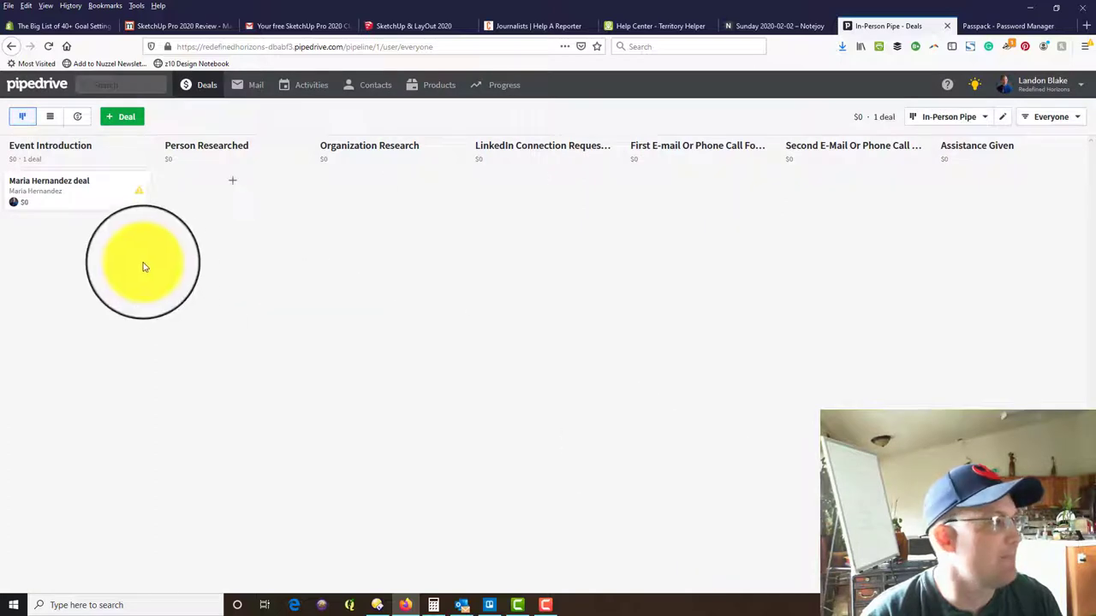
# - Open the new test deal's detail page
pyautogui.click(78, 198)
pyautogui.scroll(-2, 548, 373)
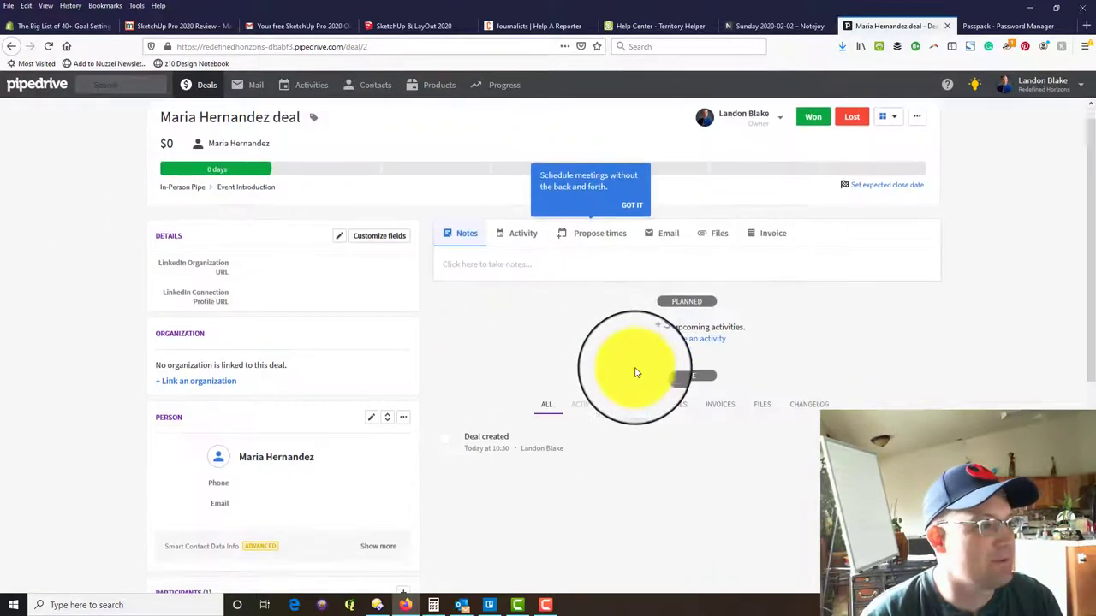
pyautogui.scroll(2, 301, 237)
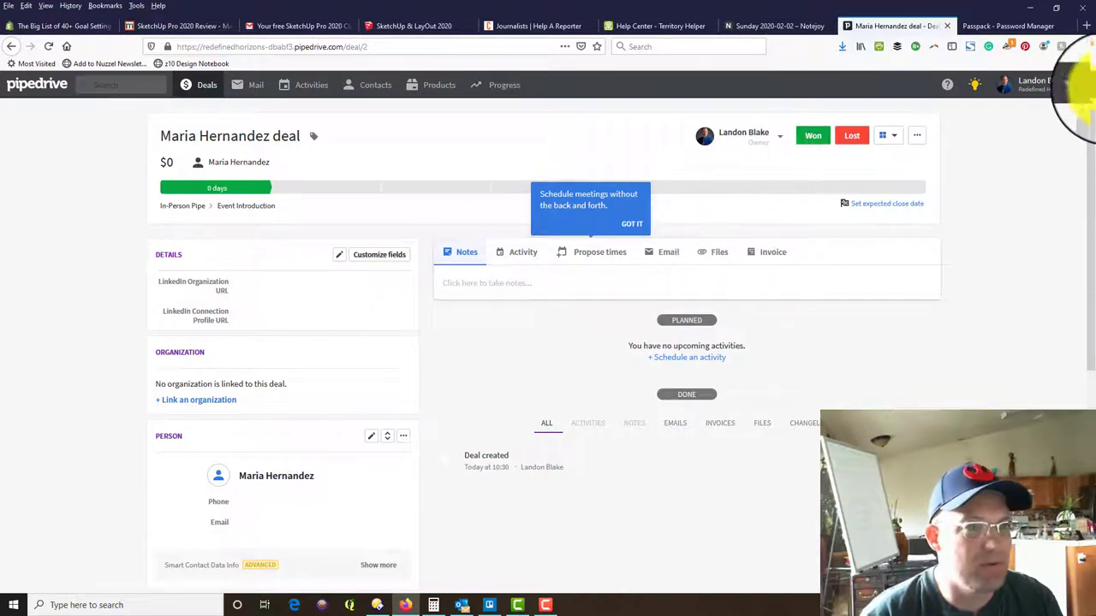
# - Go to Settings > Custom fields, switch to People, and start adding a people field
pyautogui.click(1024, 83)
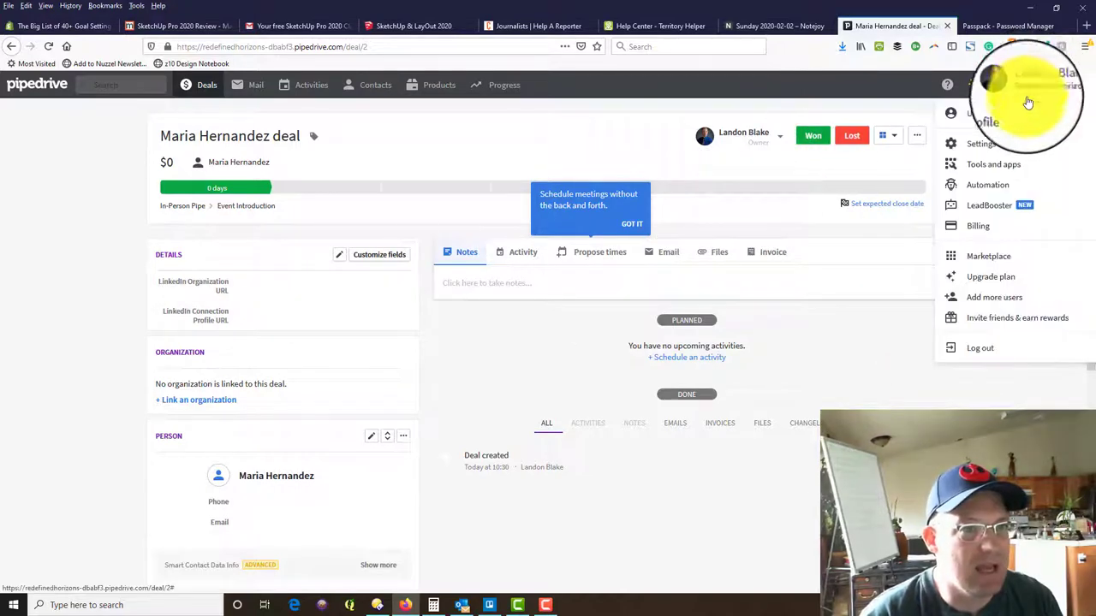
pyautogui.click(989, 151)
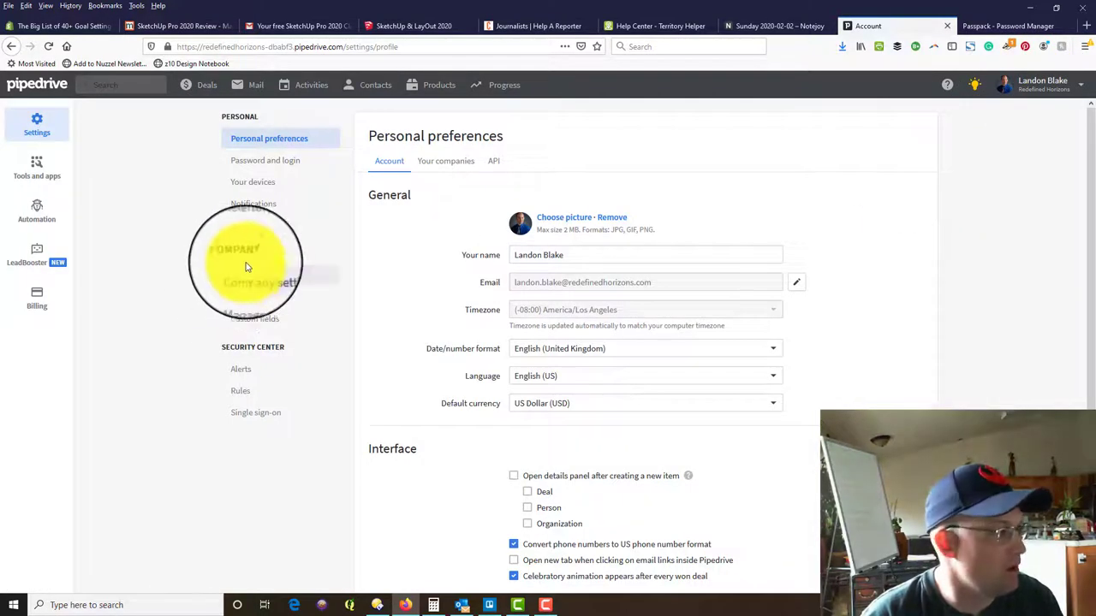
pyautogui.click(267, 319)
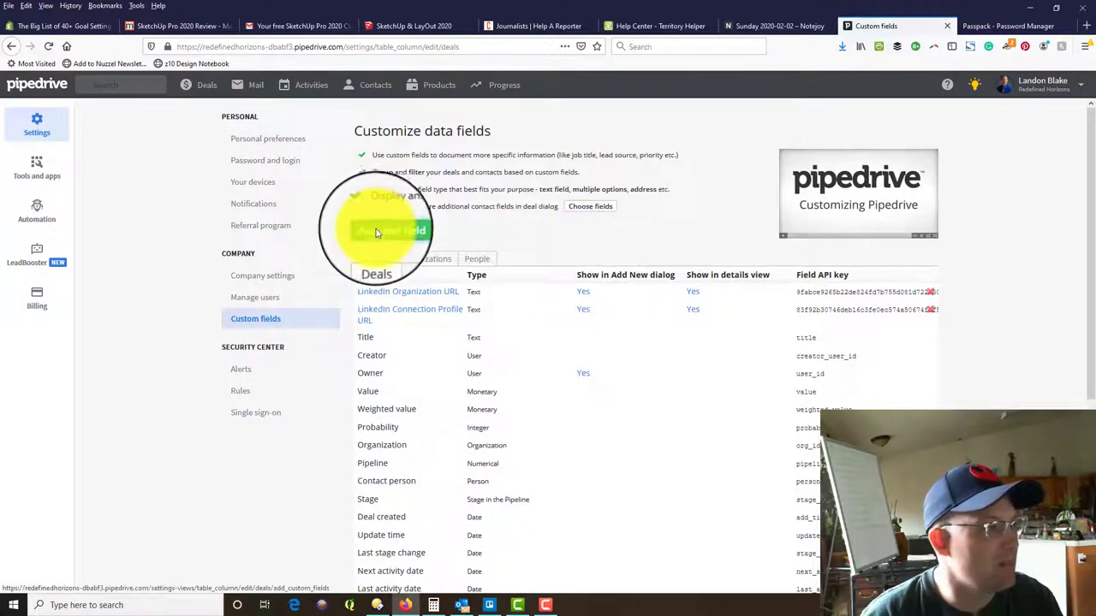
pyautogui.click(376, 231)
pyautogui.click(811, 183)
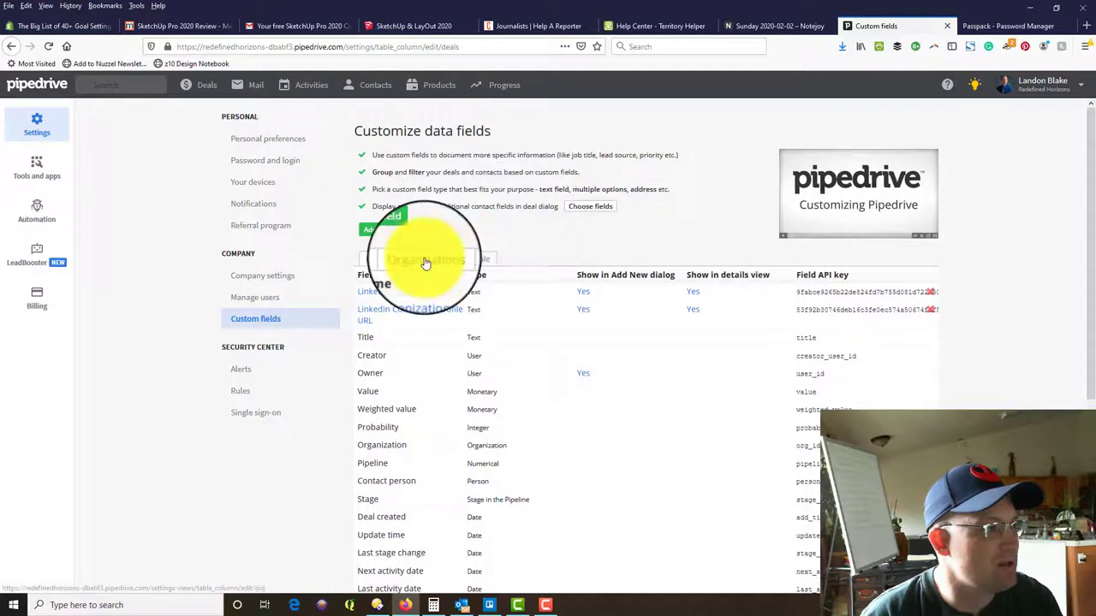
pyautogui.click(472, 259)
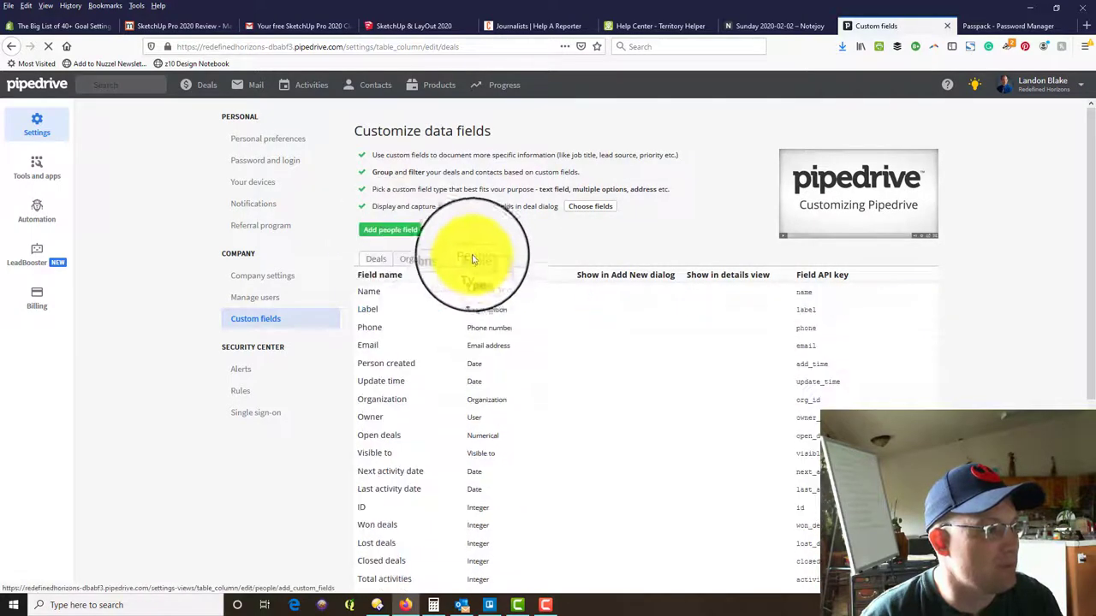
pyautogui.click(389, 231)
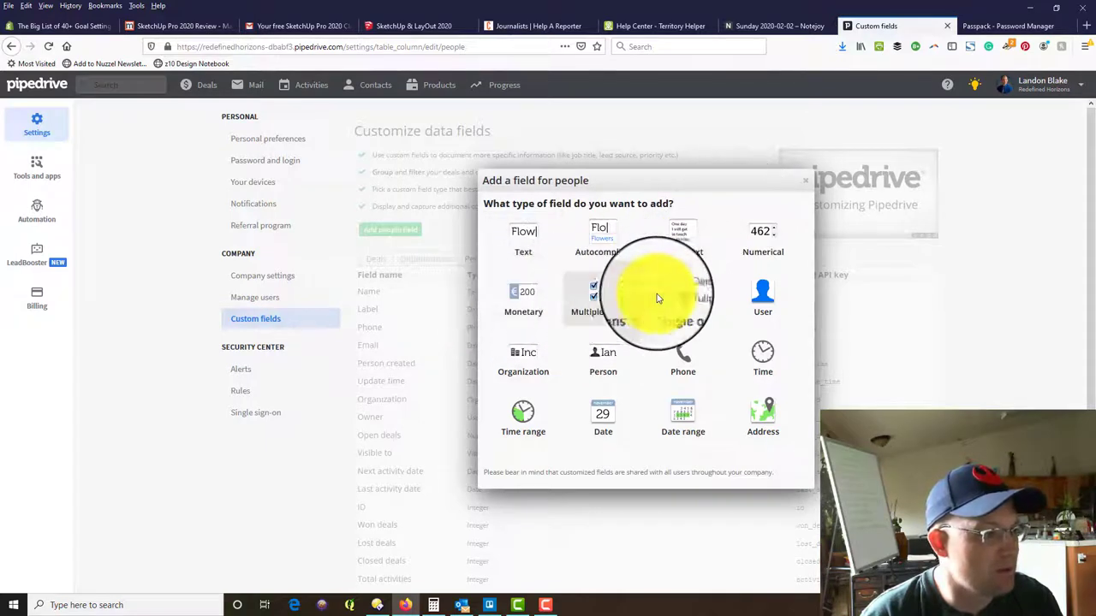
# - Create the single-option people field RH Subscriber with Yes, No and Unknown values
pyautogui.click(684, 298)
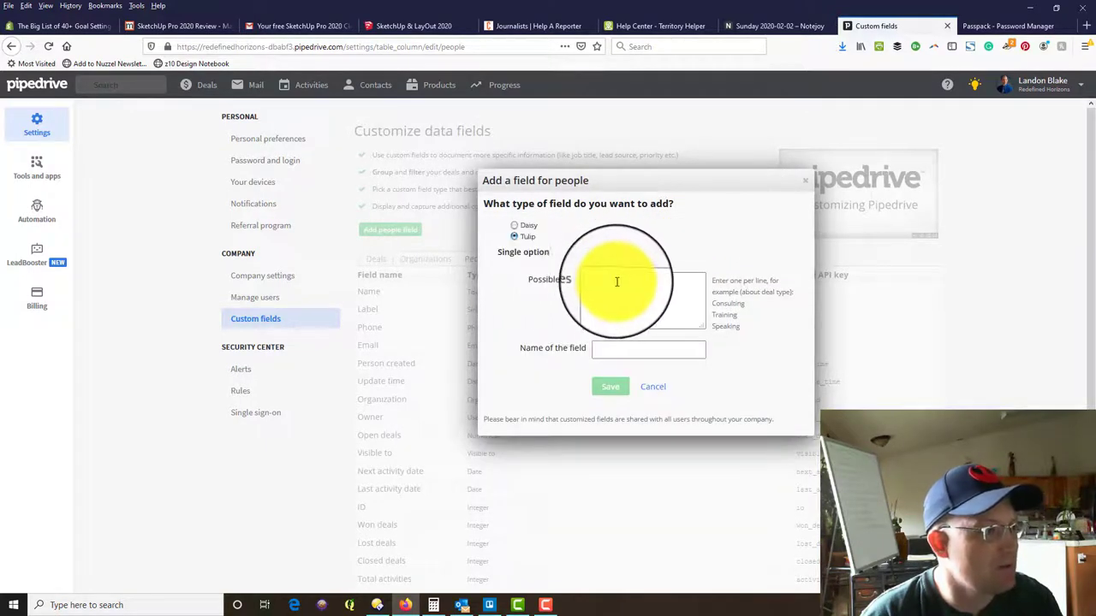
pyautogui.click(617, 282)
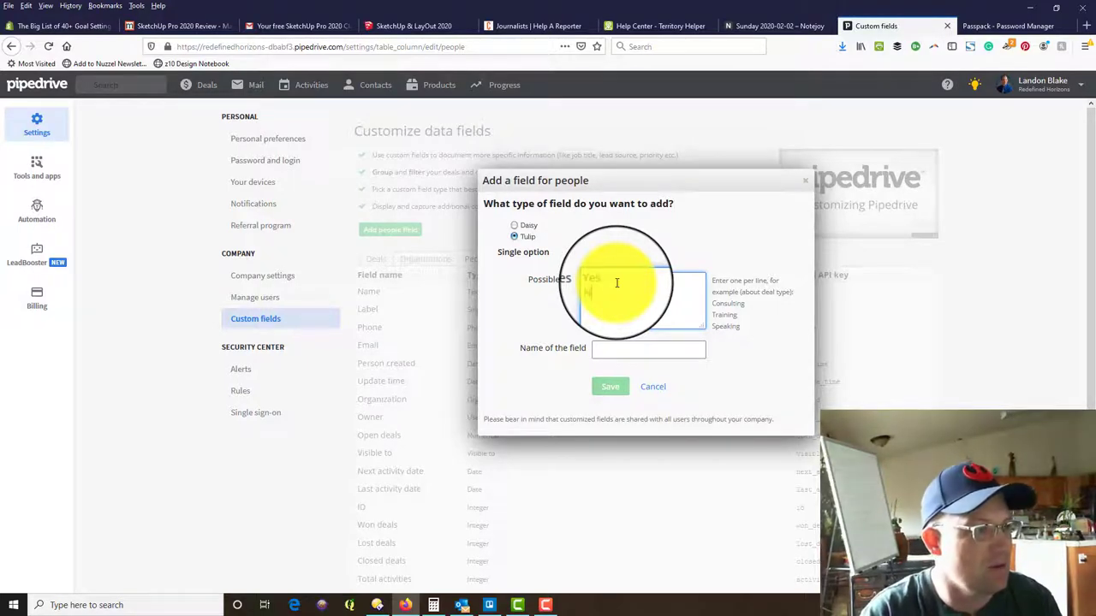
pyautogui.press('Tab')
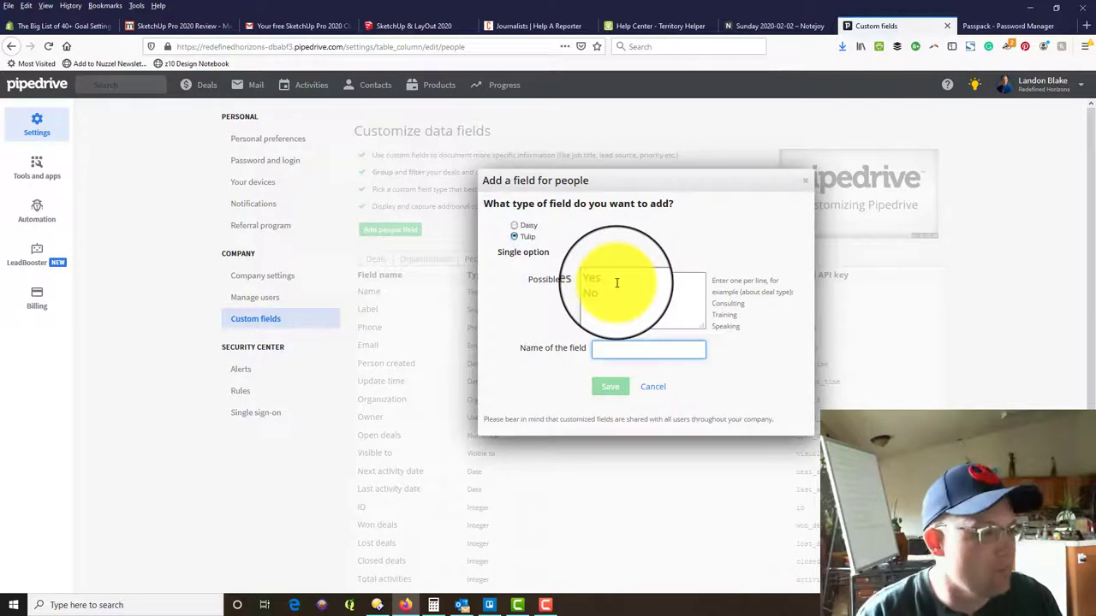
pyautogui.click(616, 283)
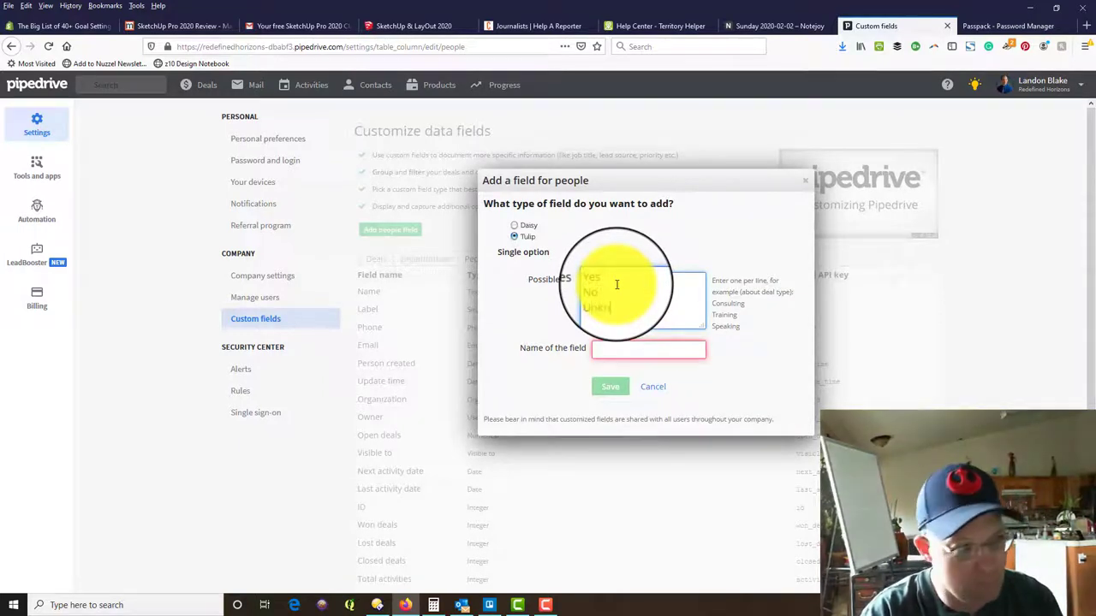
pyautogui.click(636, 350)
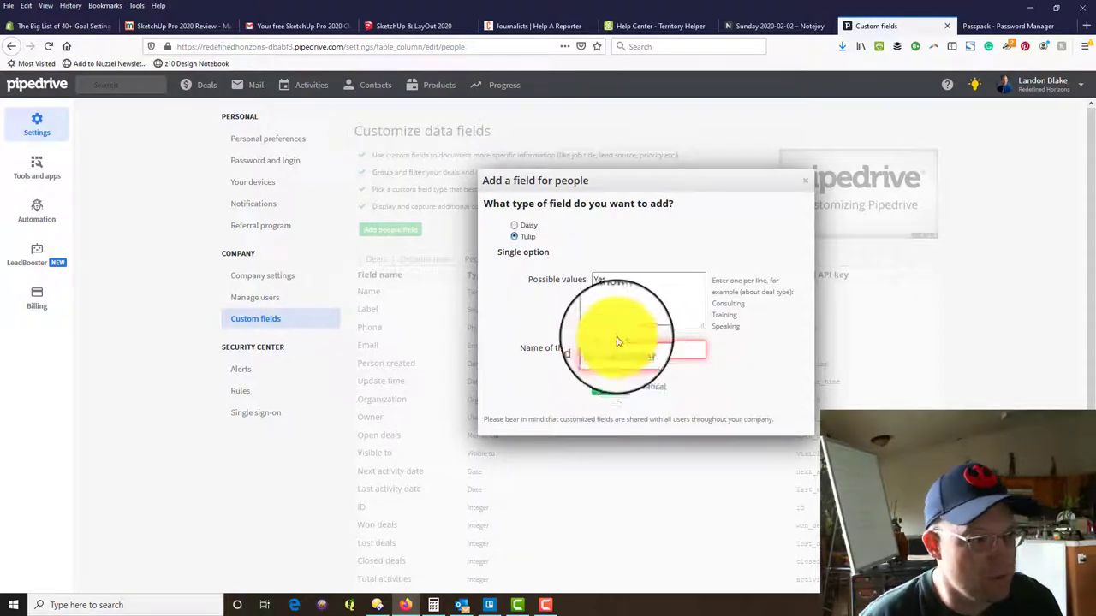
pyautogui.click(611, 393)
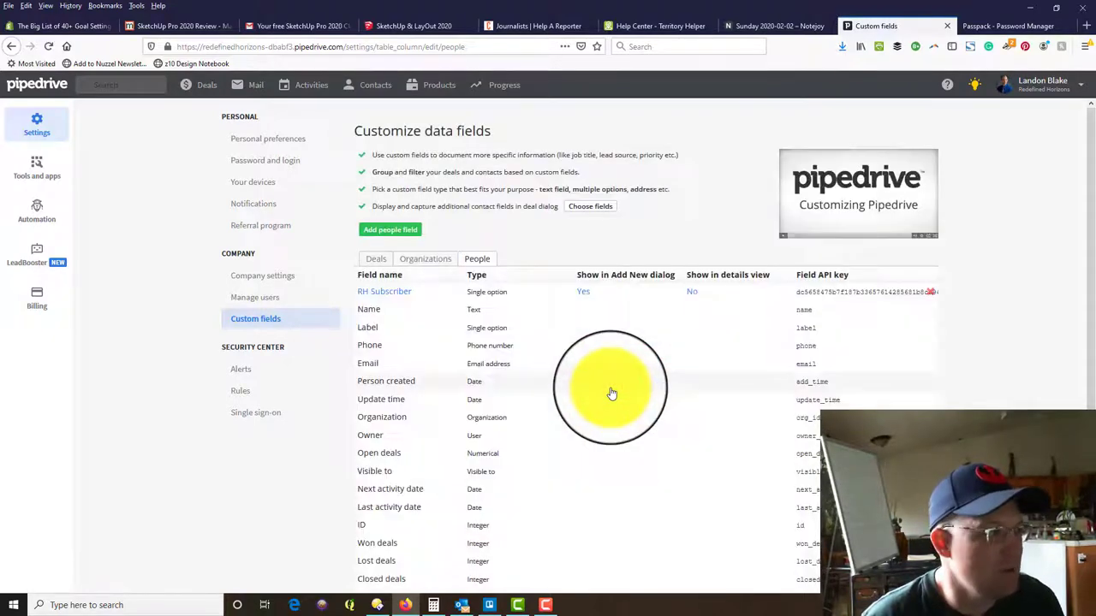
# - Create the multiple-options people field Resources Downloaded with four survey-guide resource values
pyautogui.scroll(-3, 667, 383)
pyautogui.scroll(3, 667, 383)
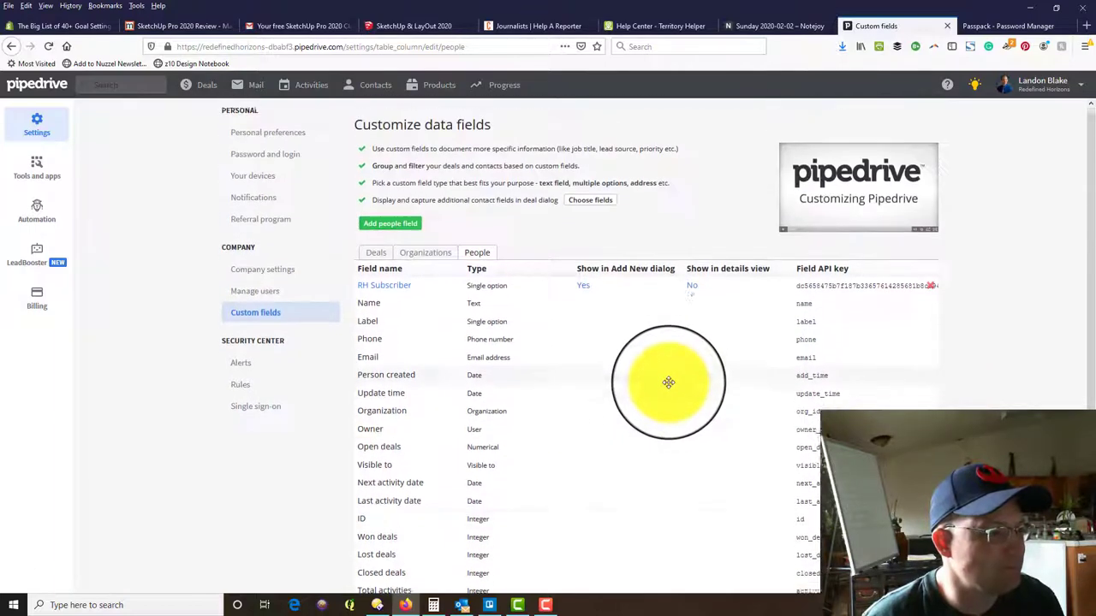
pyautogui.scroll(-3, 632, 345)
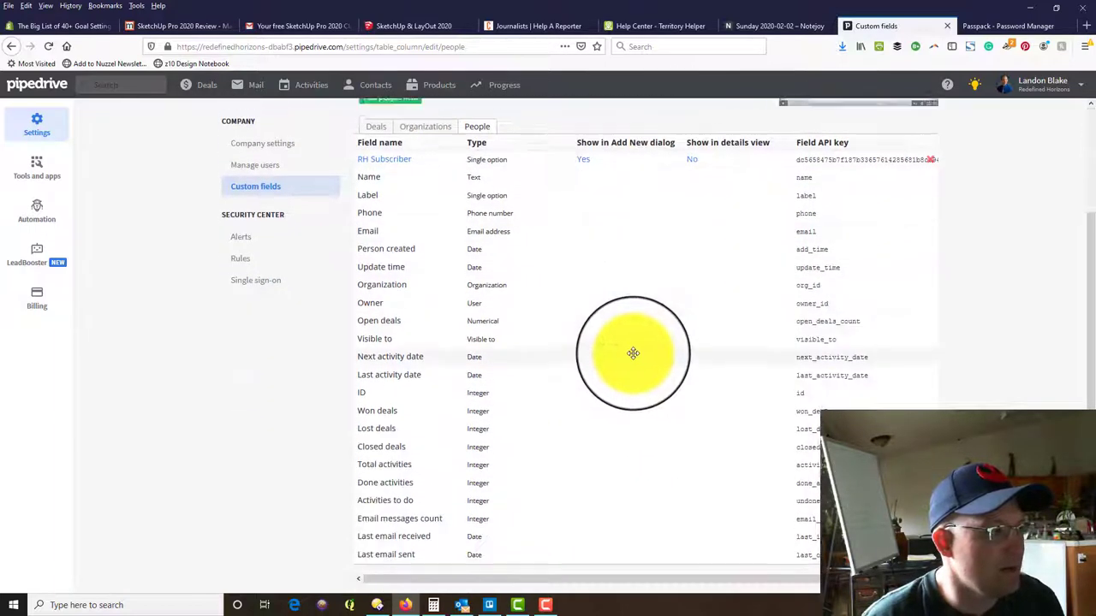
pyautogui.scroll(3, 633, 346)
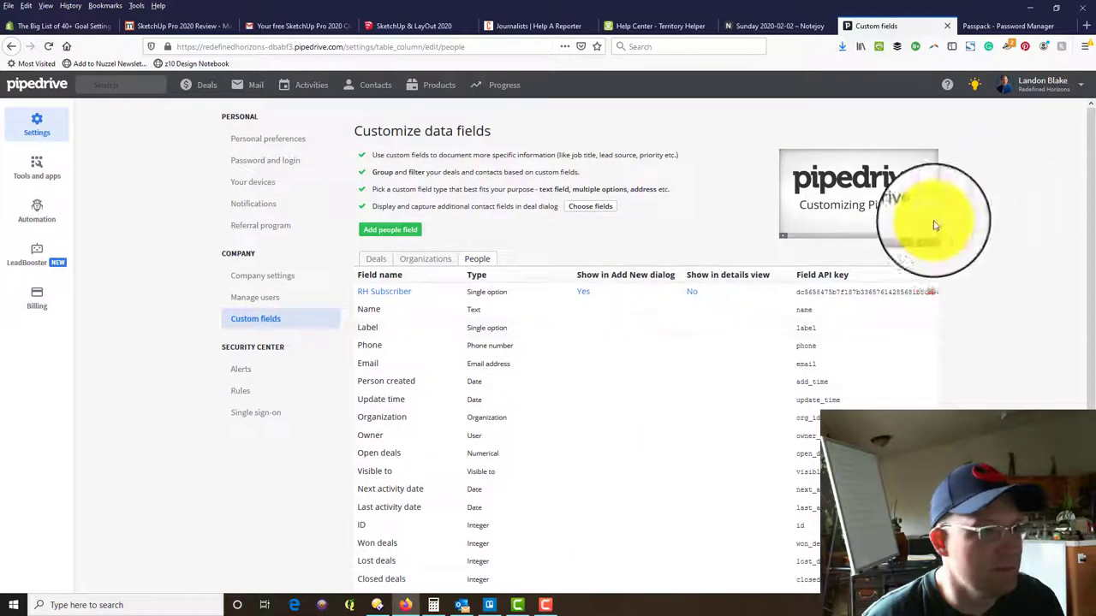
pyautogui.click(405, 231)
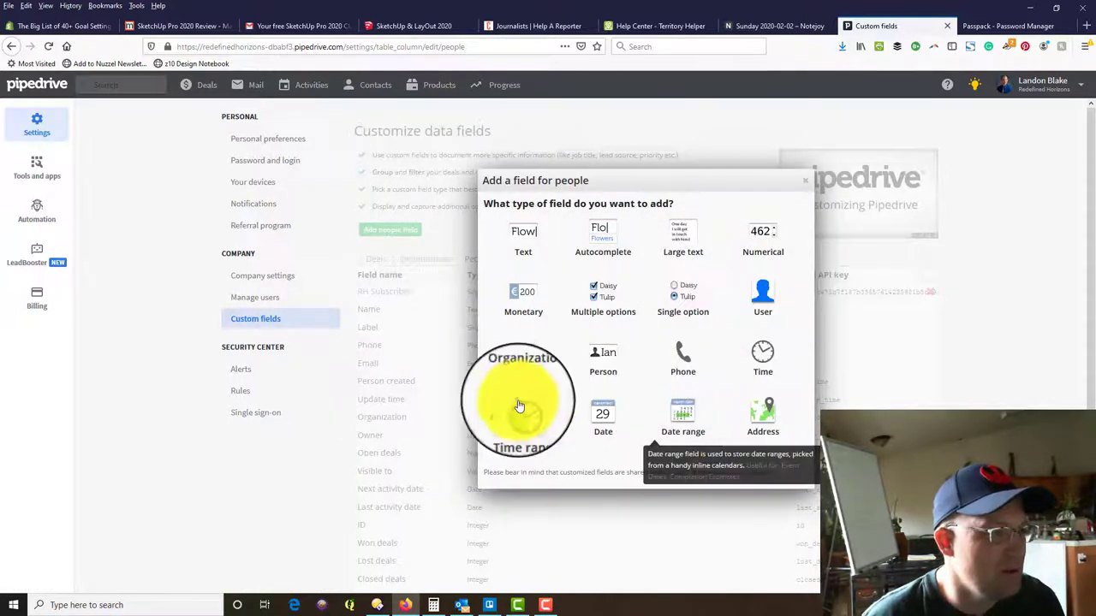
pyautogui.click(612, 303)
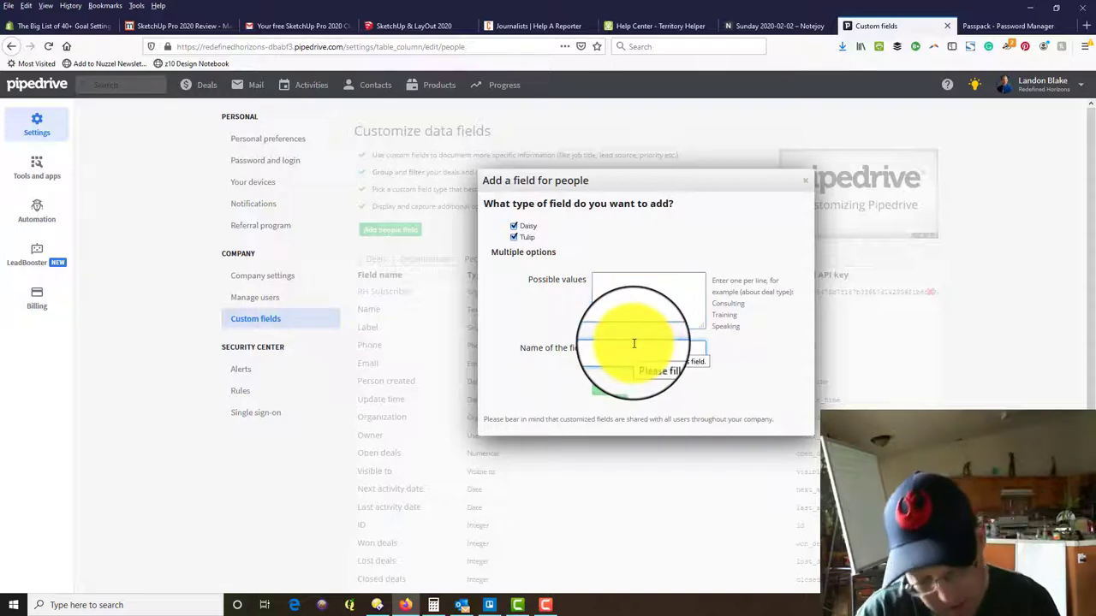
pyautogui.write('Resources Downloaded')
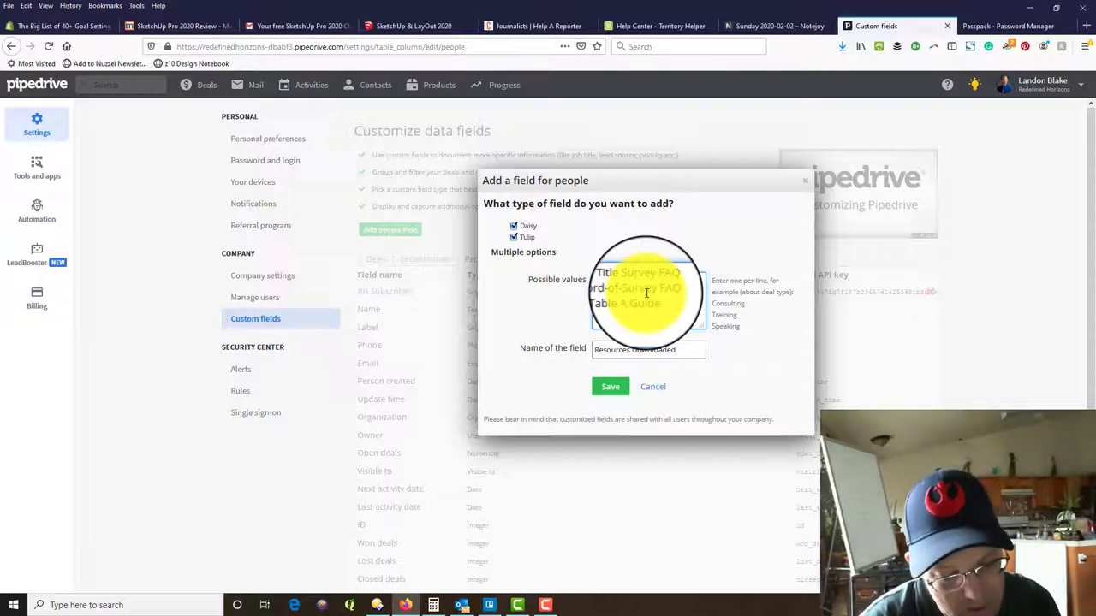
pyautogui.write('Should Ask For Your Buyer')
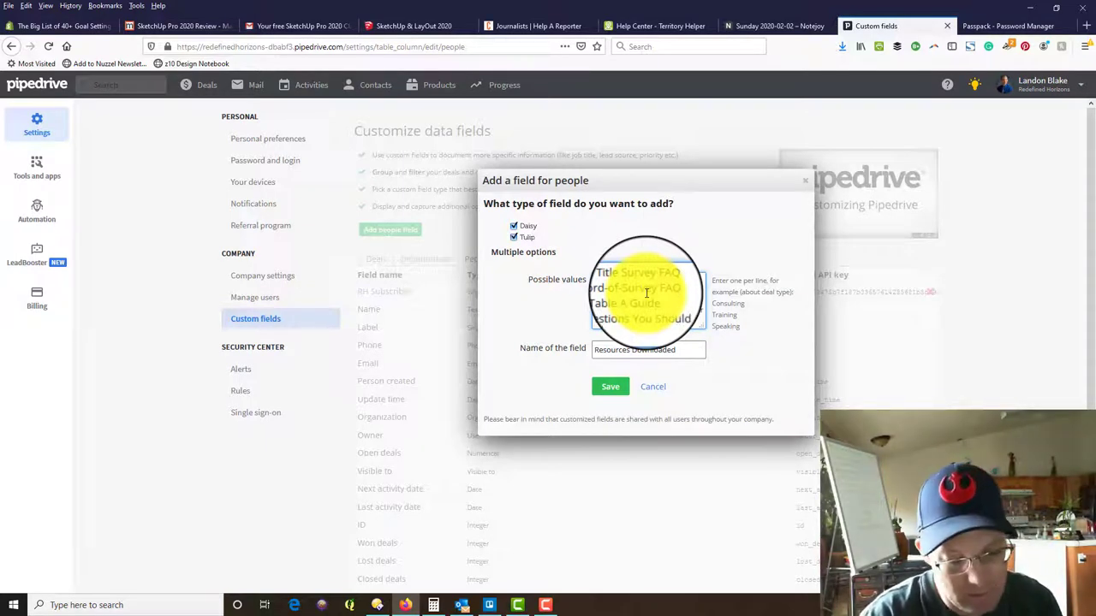
pyautogui.click(618, 392)
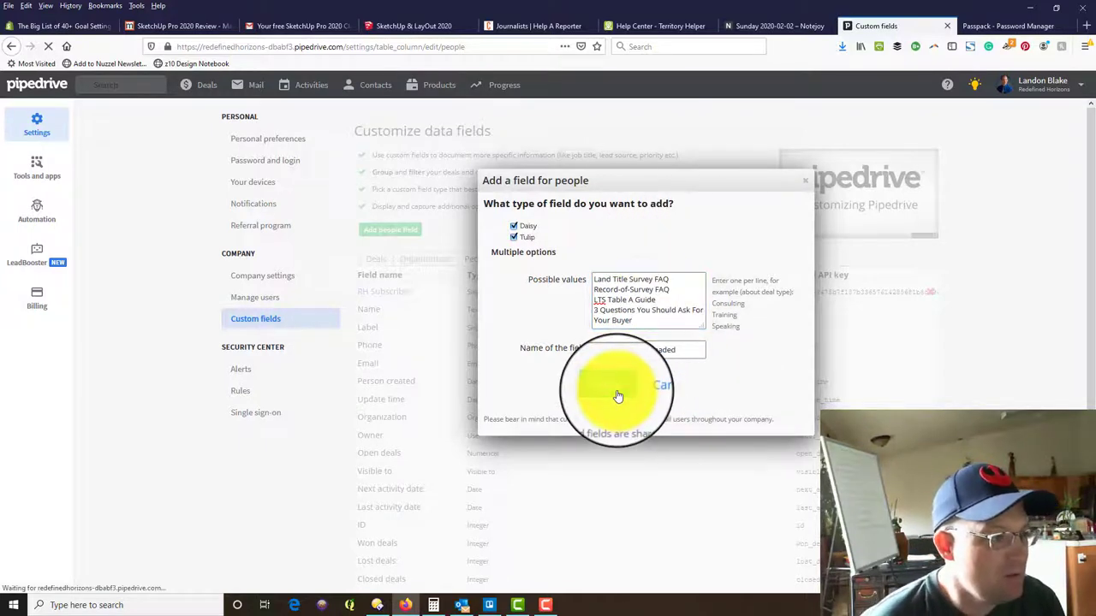
pyautogui.click(409, 233)
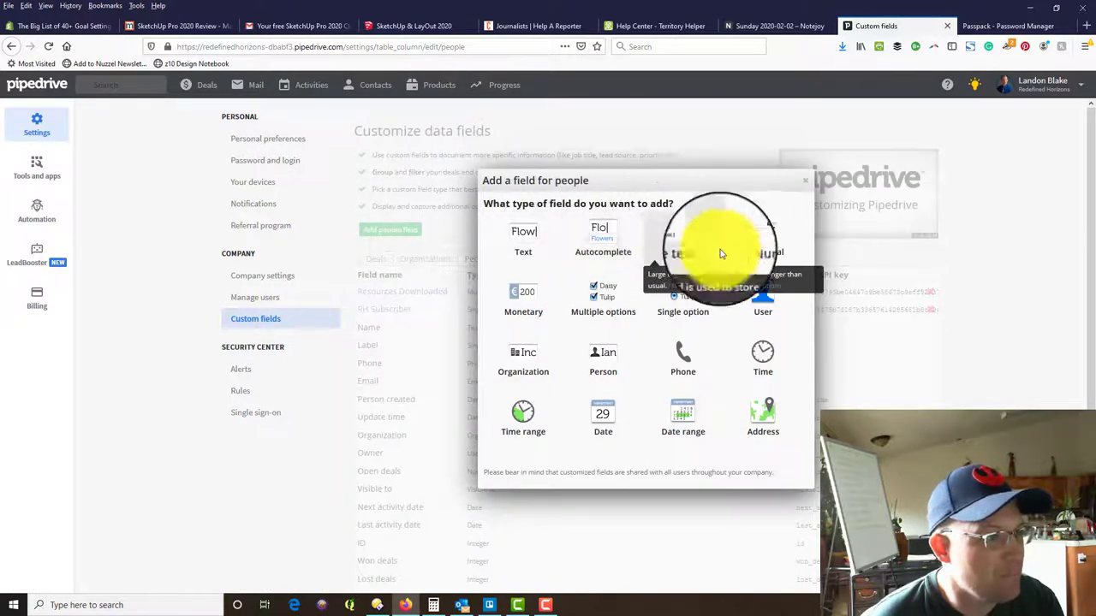
# - Save a multiple-options people field Subscriptions: California Supremes On Land and Water, CCLM Magazine, On Point Magazine, RH Client Newsletter
pyautogui.click(605, 286)
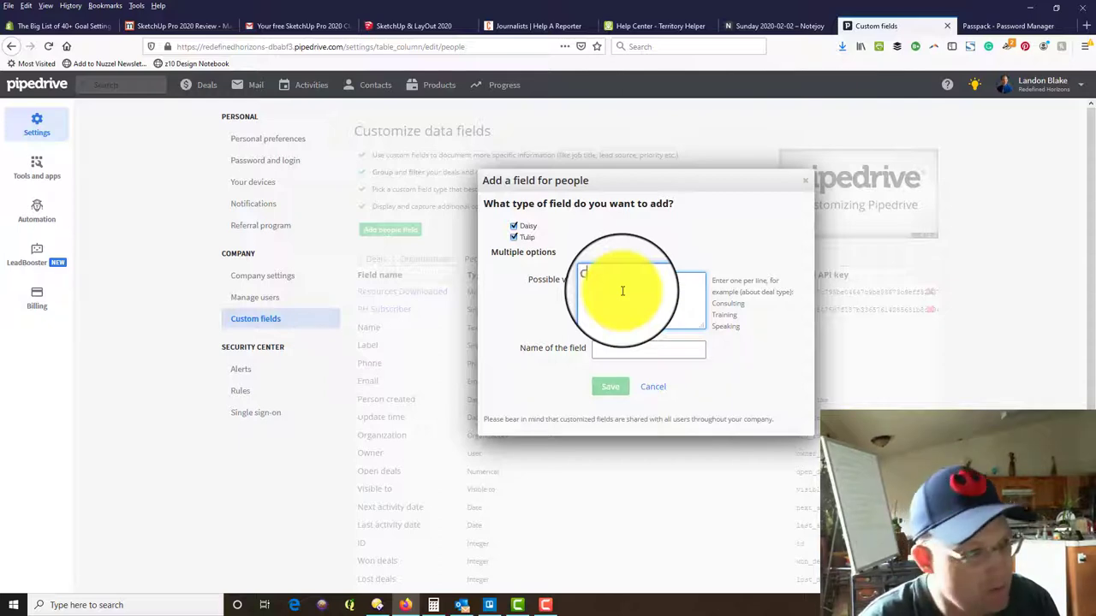
pyautogui.write('California Supremes On Land and Water')
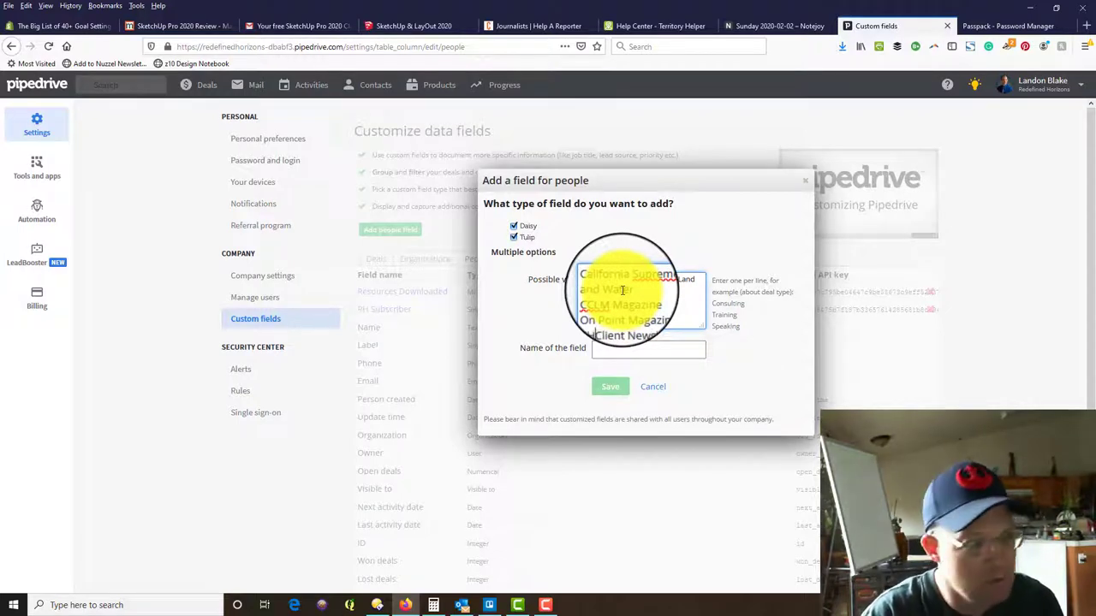
pyautogui.click(615, 386)
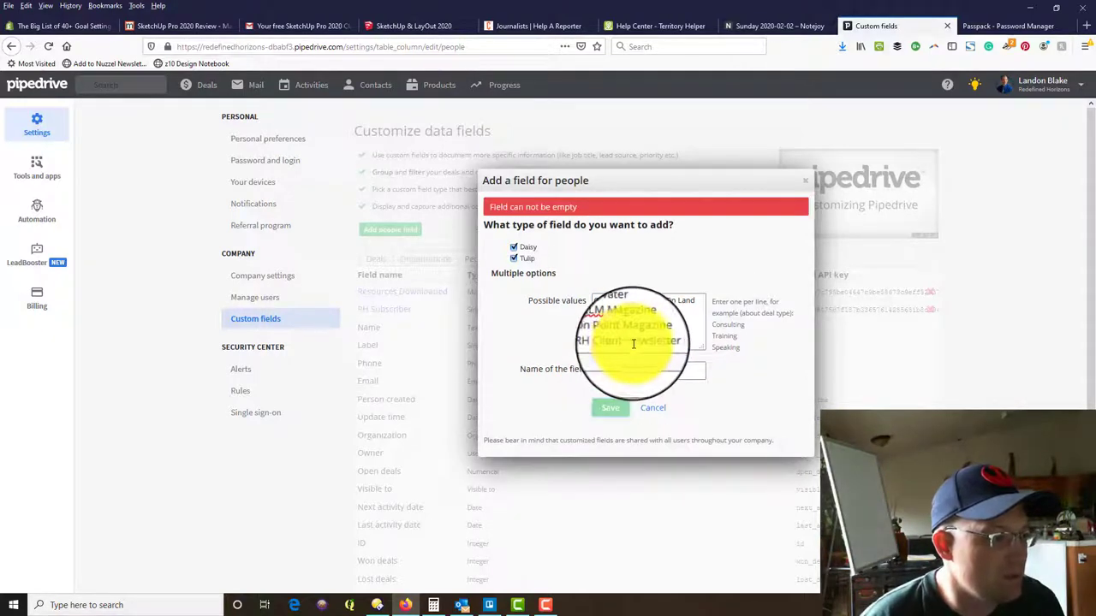
pyautogui.click(636, 365)
pyautogui.write('Rh')
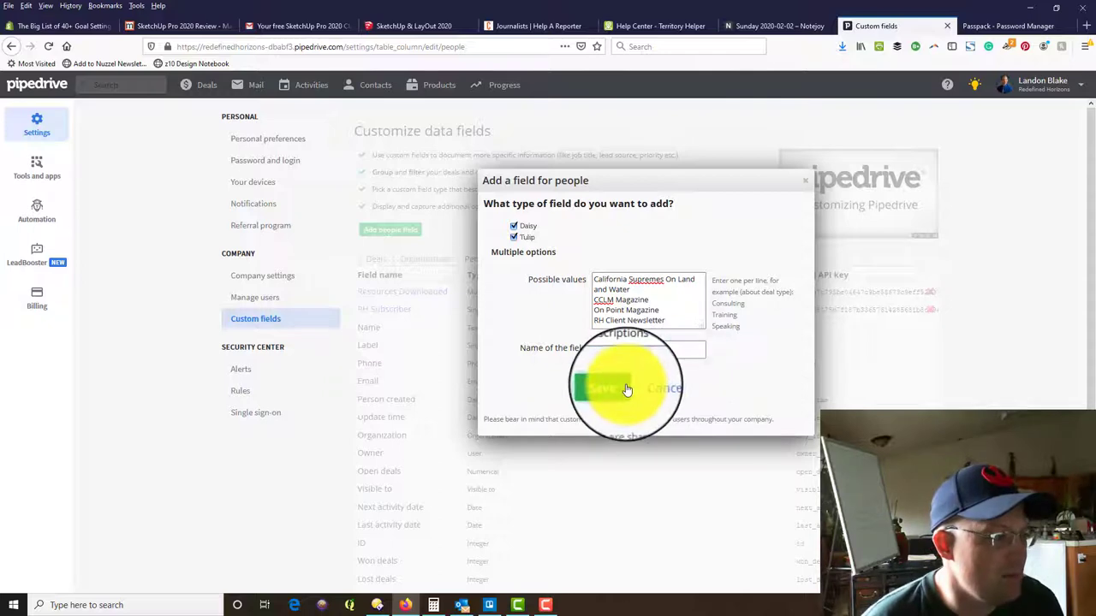
pyautogui.click(615, 386)
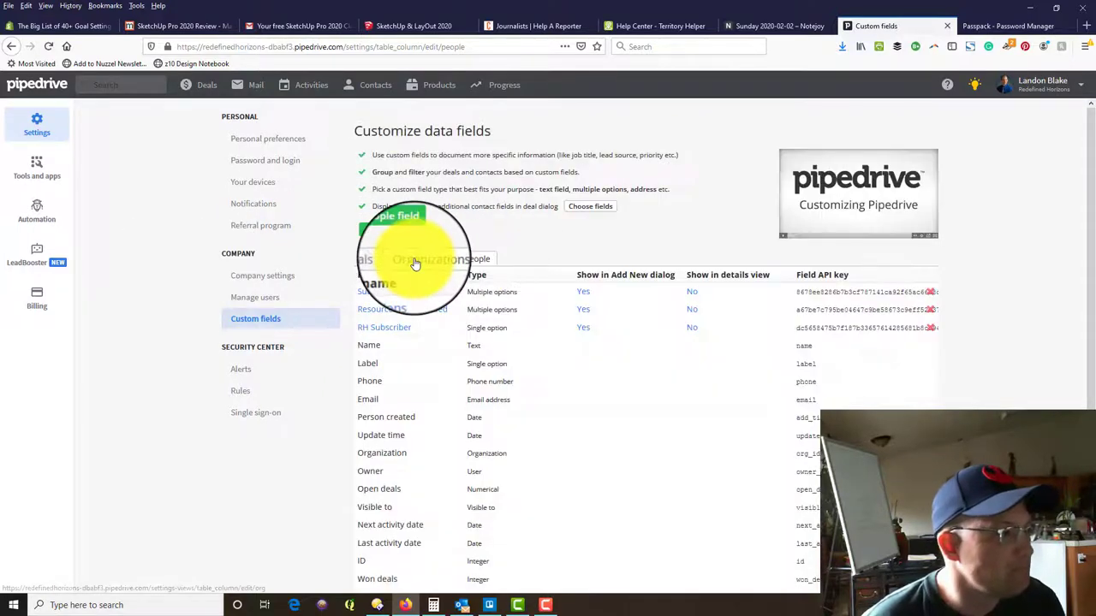
# - Show the new people fields, including RH Subscriber, in the details view and open the test deal
pyautogui.click(693, 309)
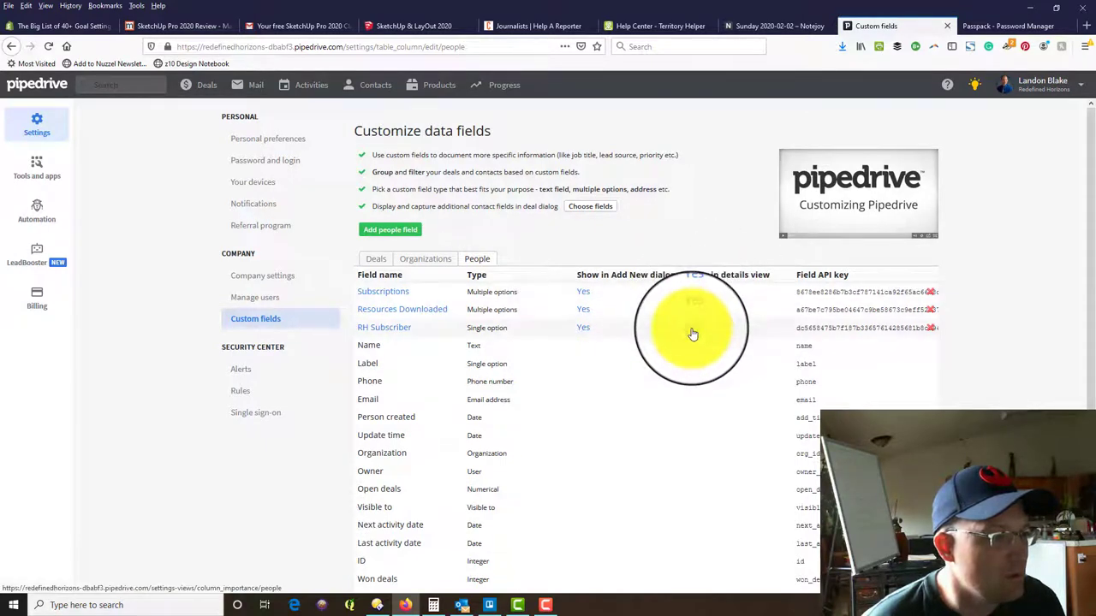
pyautogui.click(693, 332)
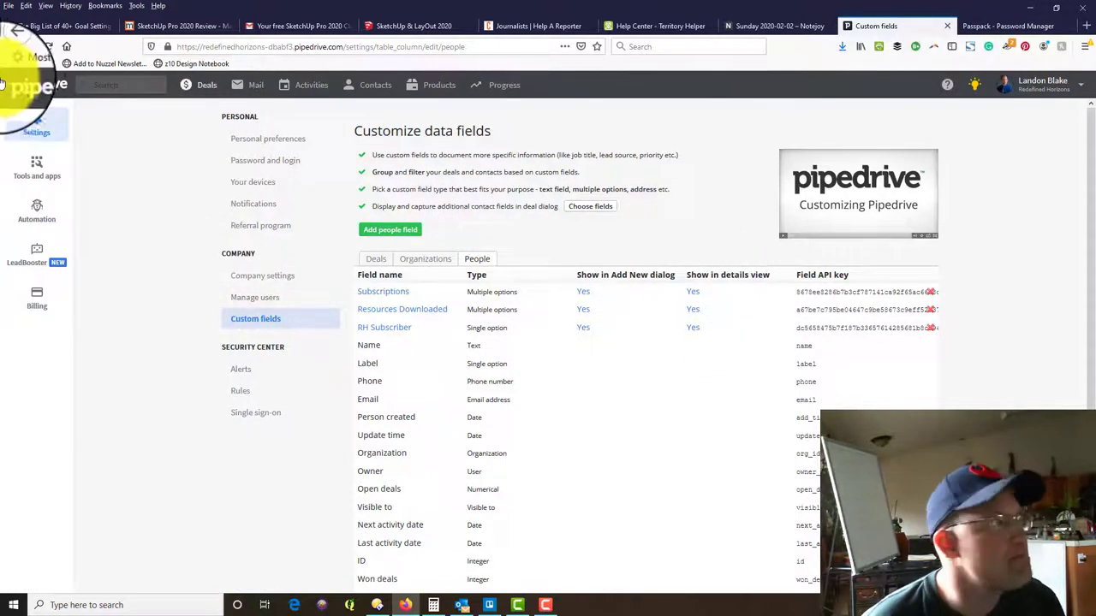
pyautogui.click(194, 89)
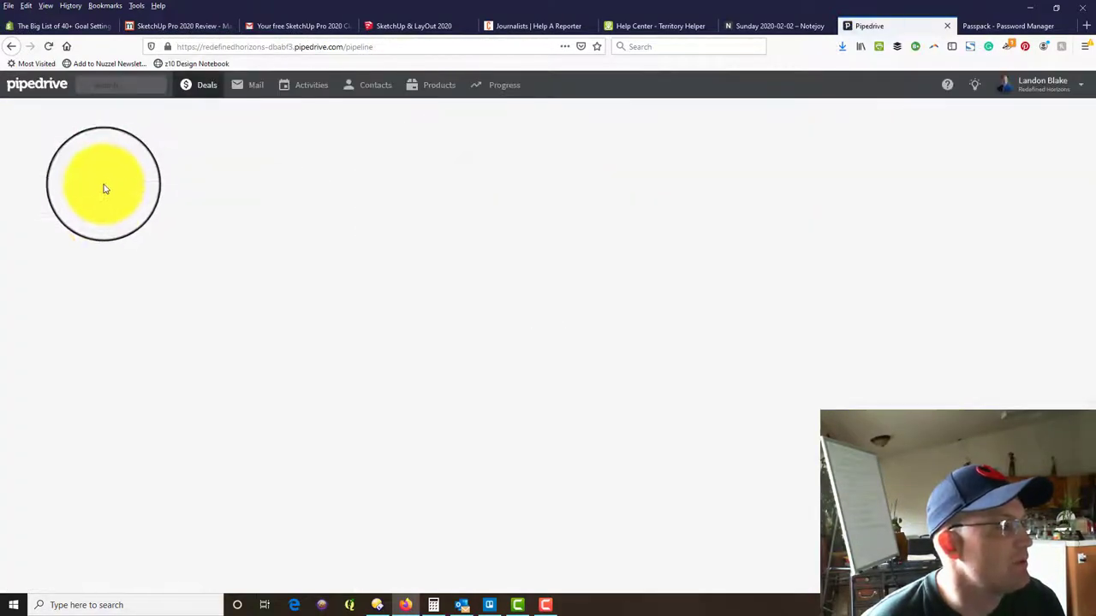
pyautogui.click(59, 186)
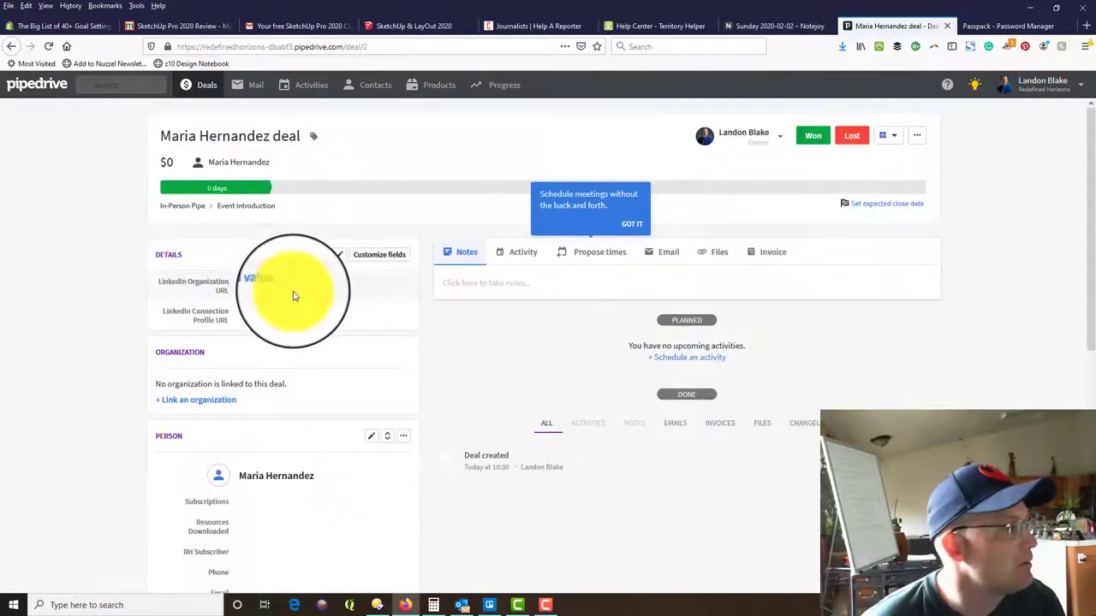
# - Dismiss the meeting tip, review the deal's new person fields, and go to Personal preferences settings
pyautogui.click(635, 225)
pyautogui.scroll(-2, 362, 331)
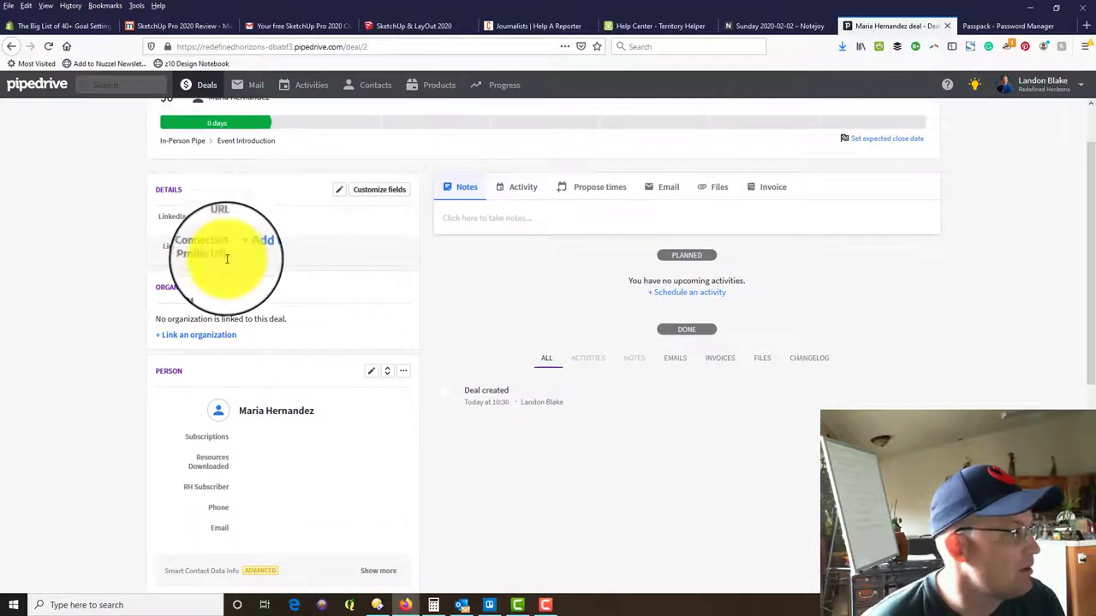
pyautogui.scroll(2, 363, 247)
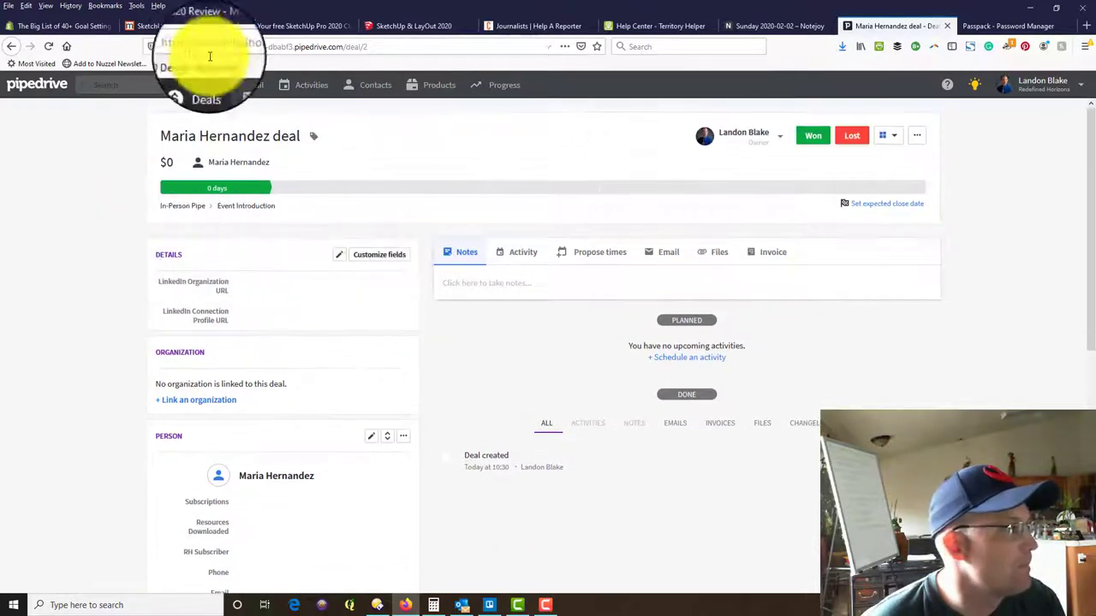
pyautogui.click(1032, 94)
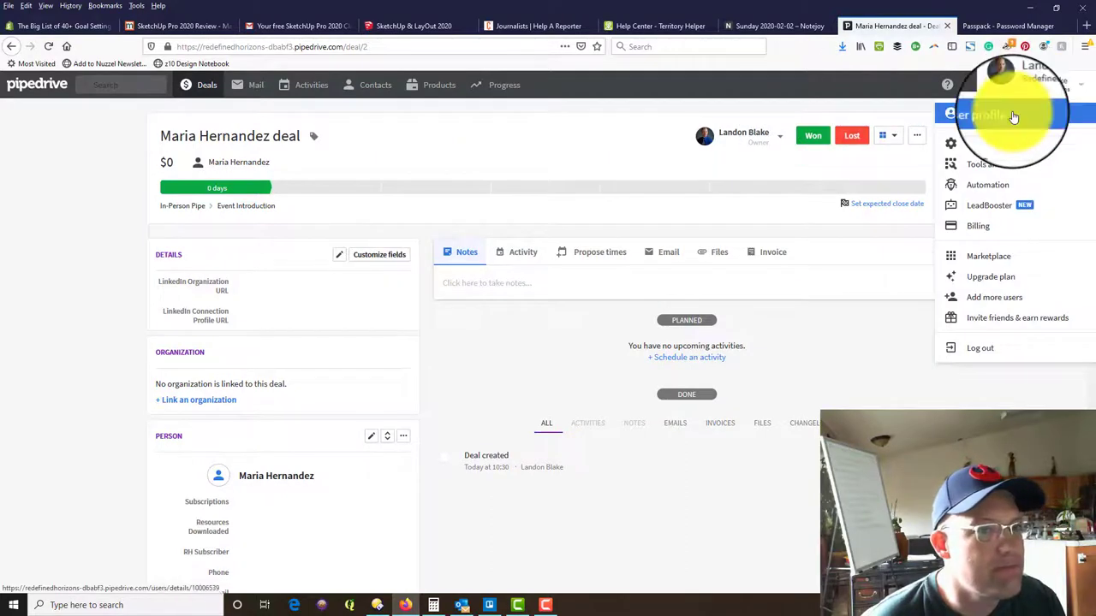
pyautogui.click(995, 146)
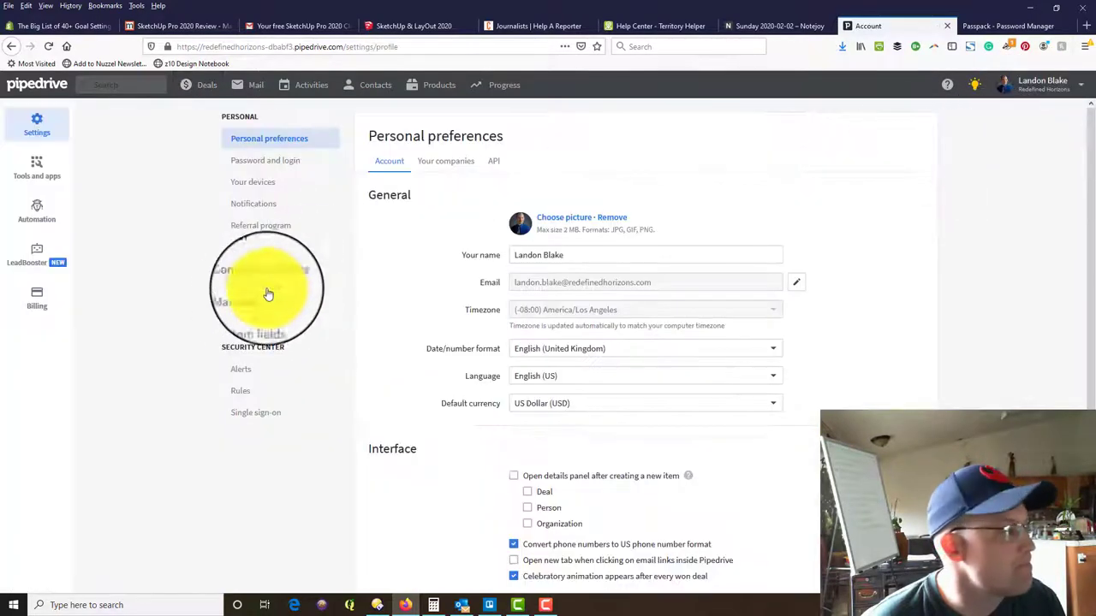
# - Go to the Custom data fields settings
pyautogui.click(257, 326)
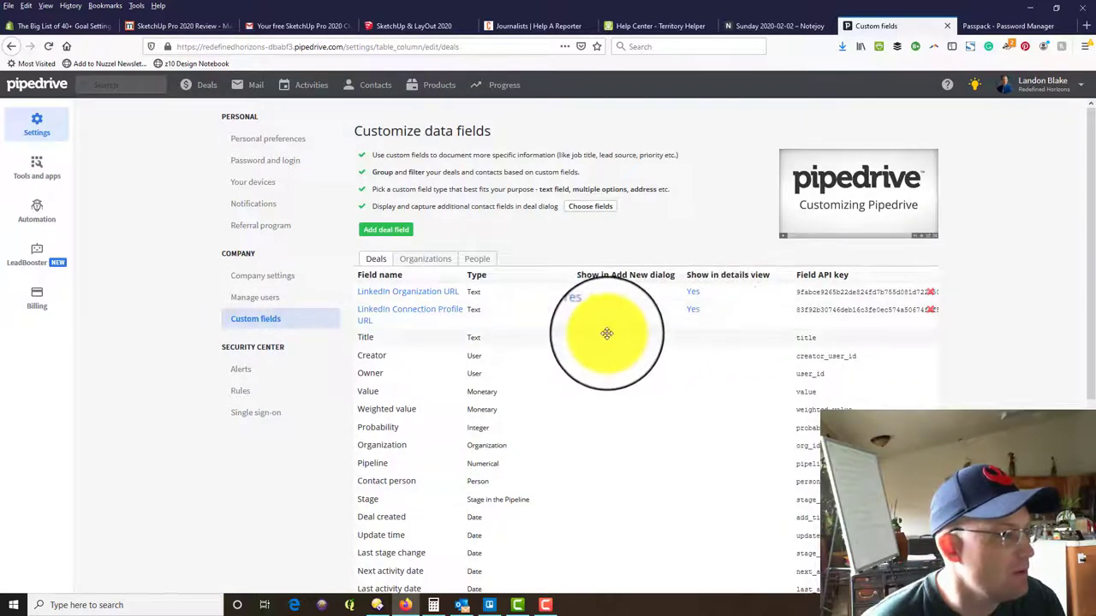
pyautogui.scroll(-1, 625, 321)
pyautogui.scroll(-5, 625, 321)
pyautogui.scroll(6, 638, 316)
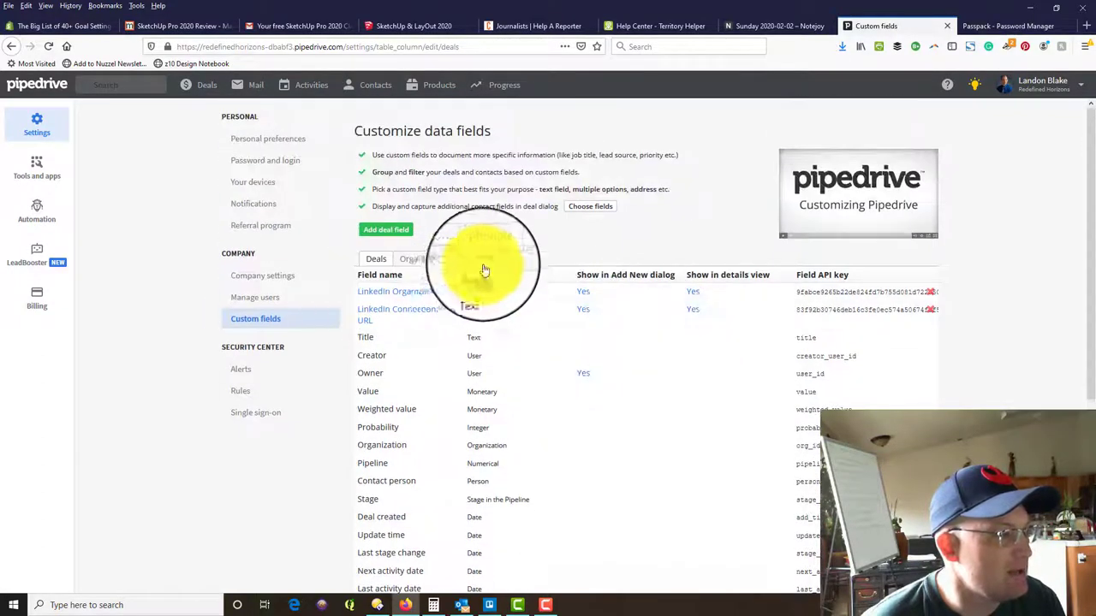
pyautogui.scroll(-1, 550, 278)
pyautogui.scroll(1, 514, 270)
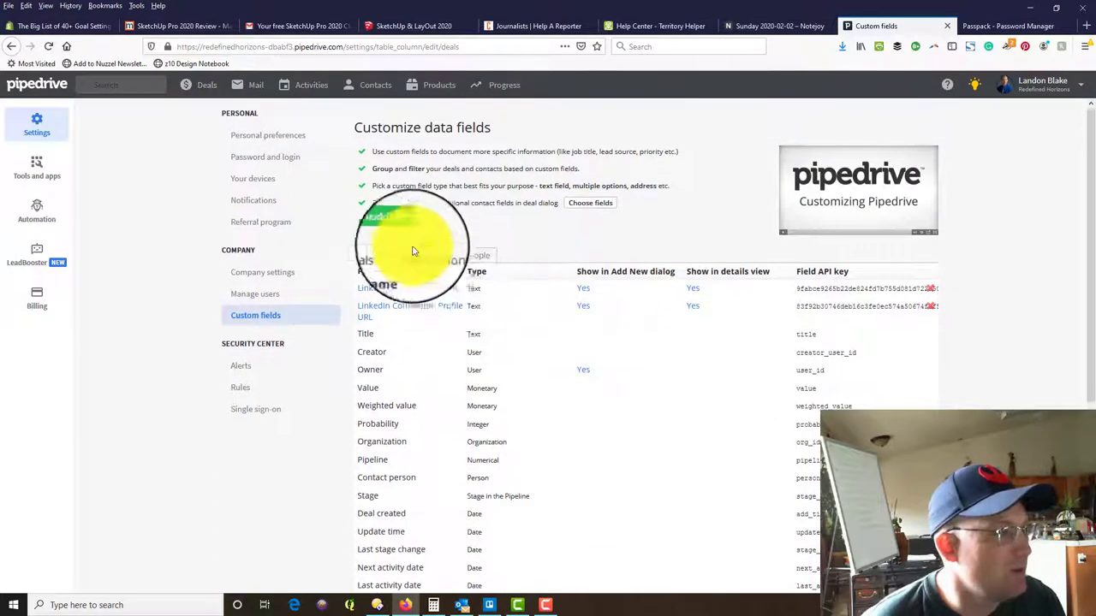
# - Add the multiple-options deal field RH Subscriber with values Yes, No and Unknown
pyautogui.click(392, 234)
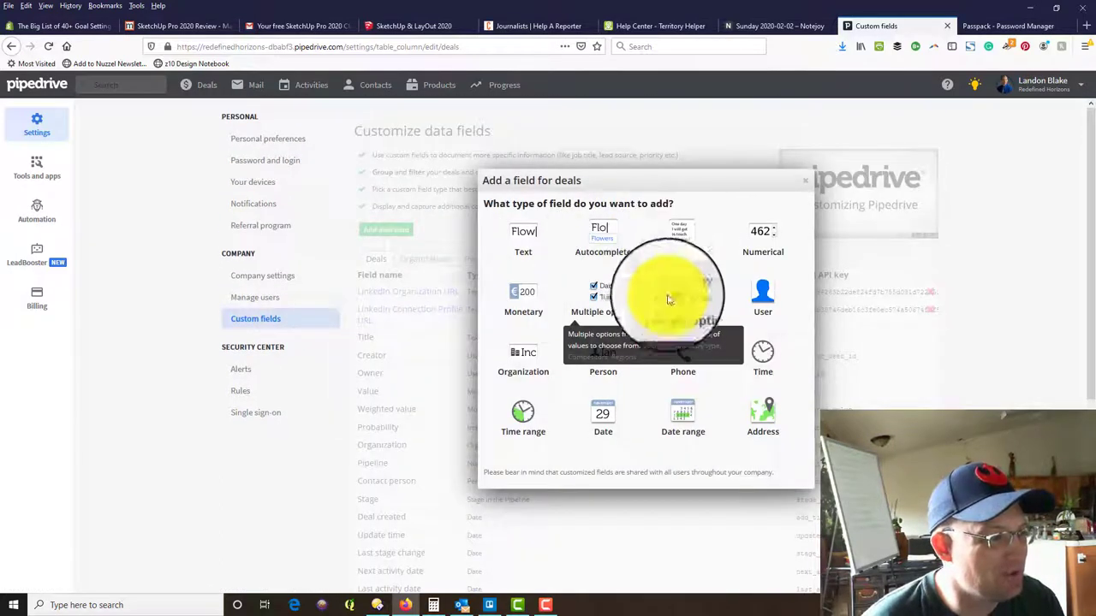
pyautogui.click(600, 290)
pyautogui.click(624, 284)
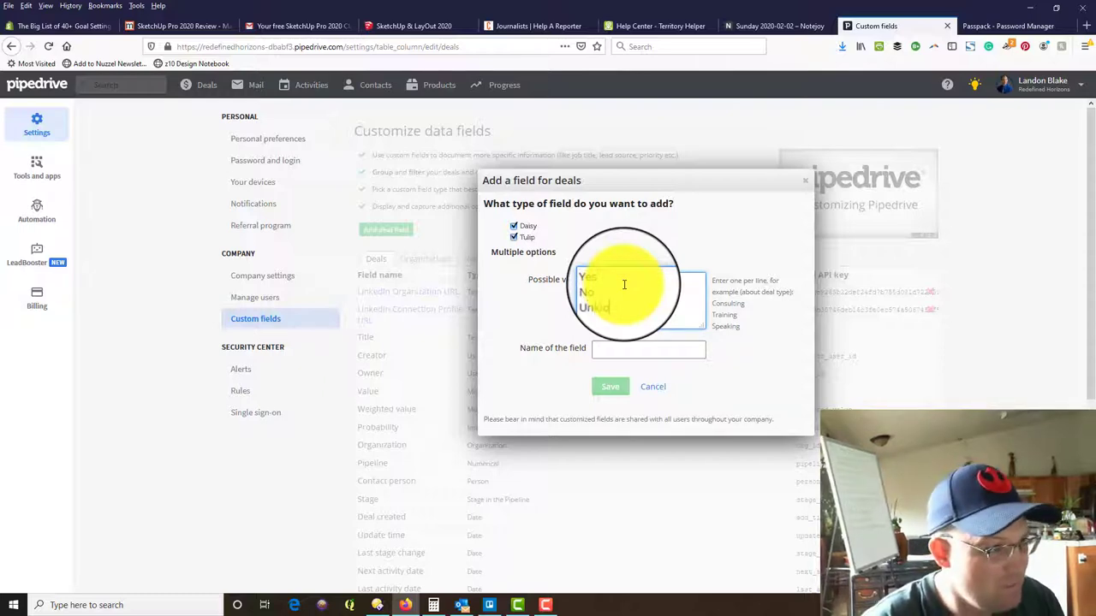
pyautogui.click(618, 347)
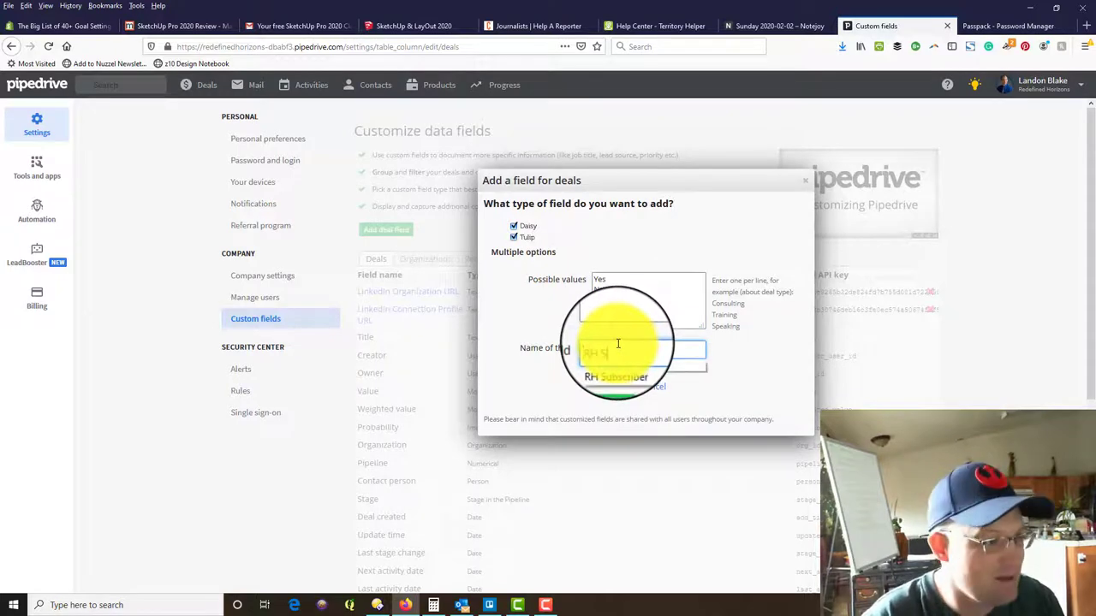
pyautogui.write('RH Su')
pyautogui.click(616, 376)
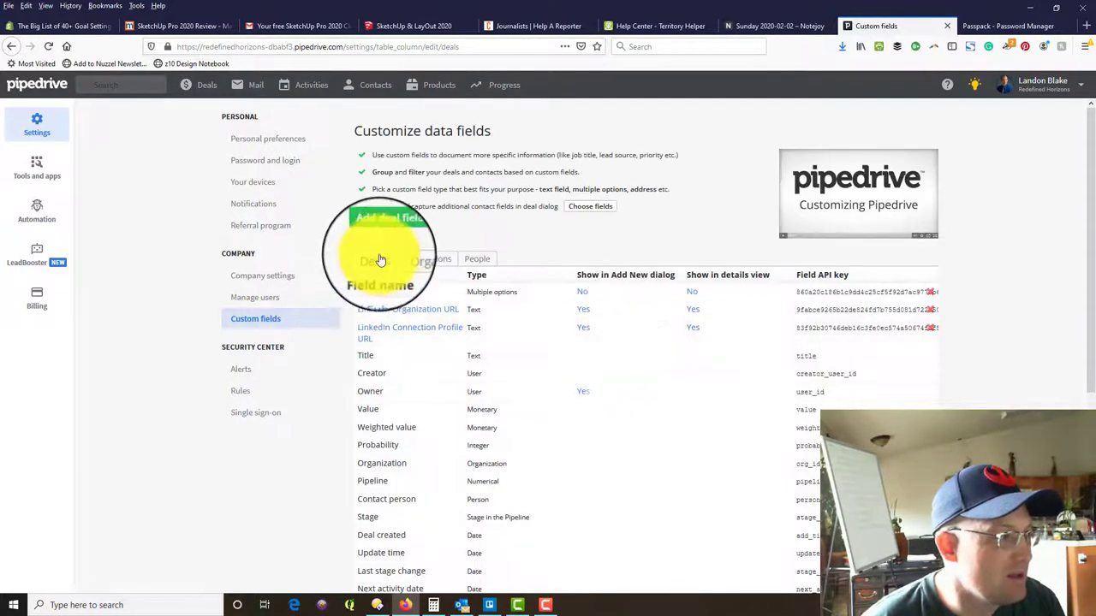
# - Add multiple-options deal field Subscriptions with five values, California Supremes On Land and Water through YouTube Channel
pyautogui.click(385, 231)
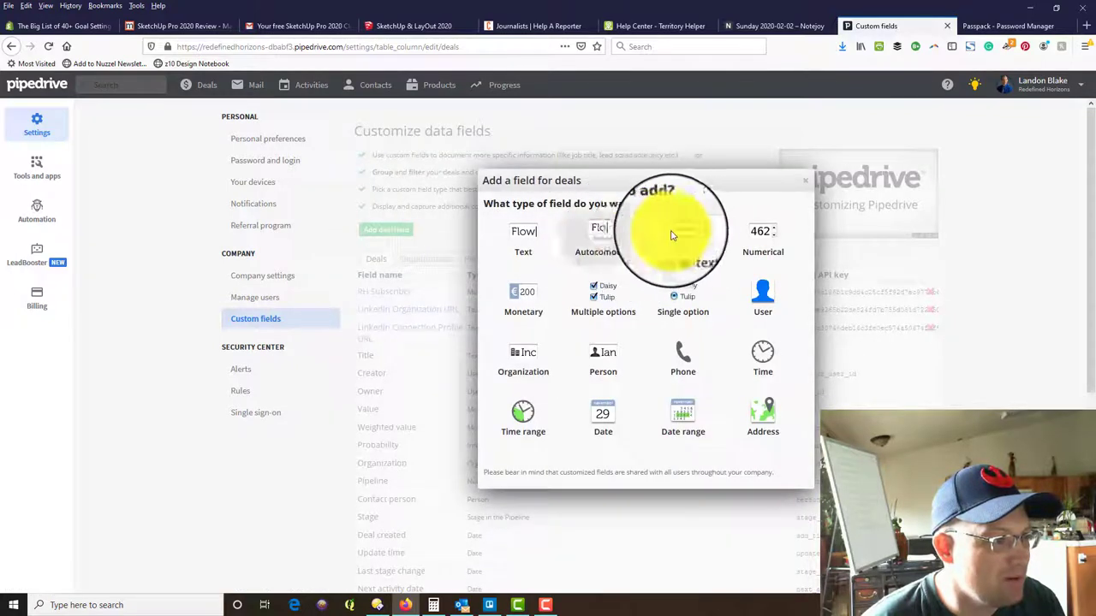
pyautogui.click(624, 298)
pyautogui.click(641, 286)
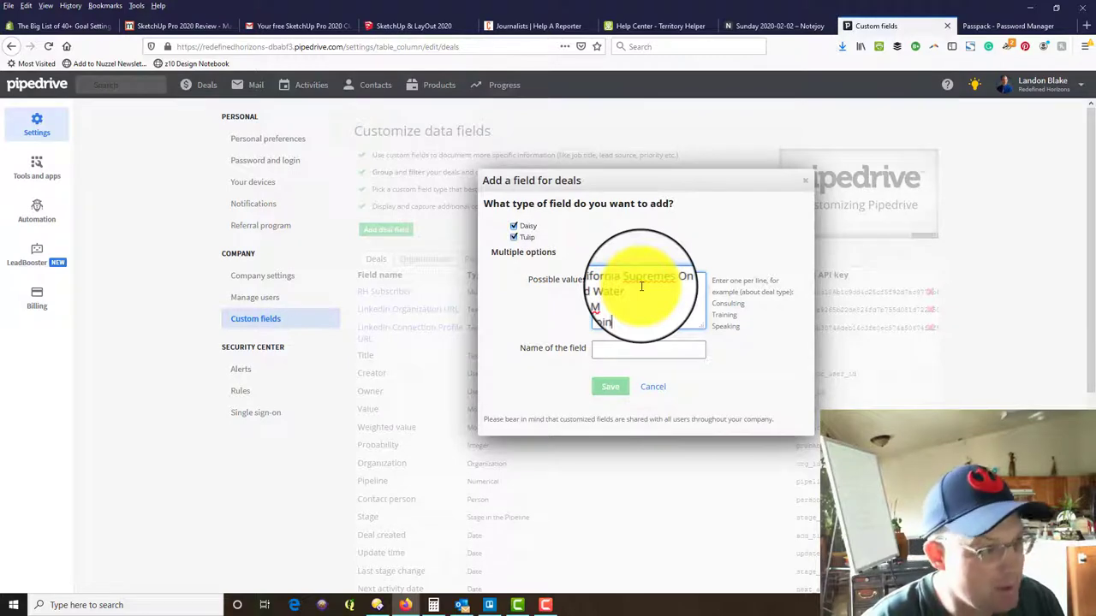
pyautogui.write('t Magazine')
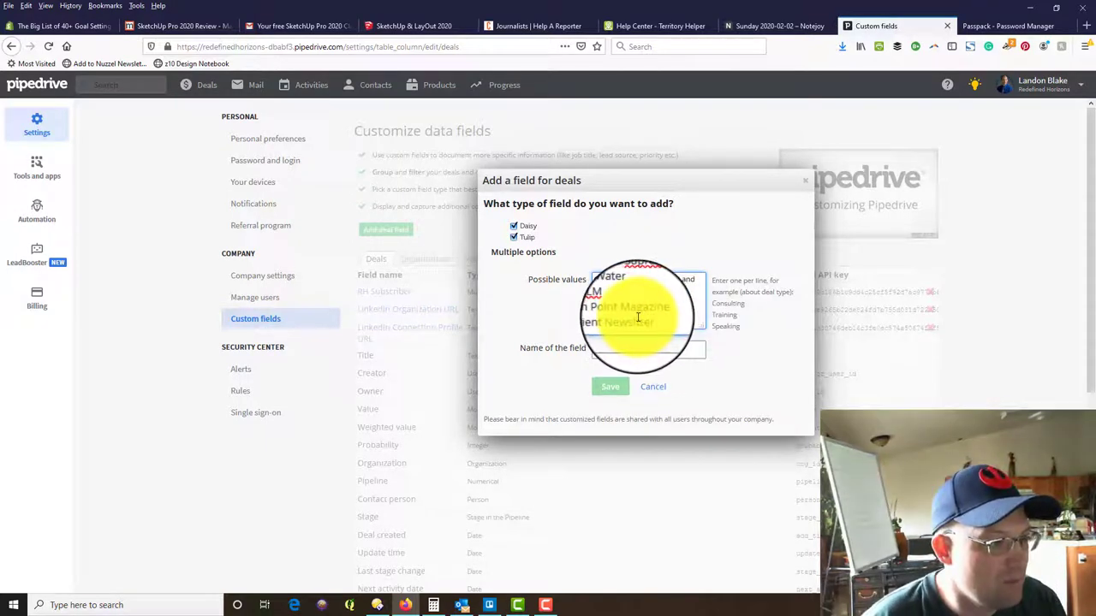
pyautogui.click(649, 349)
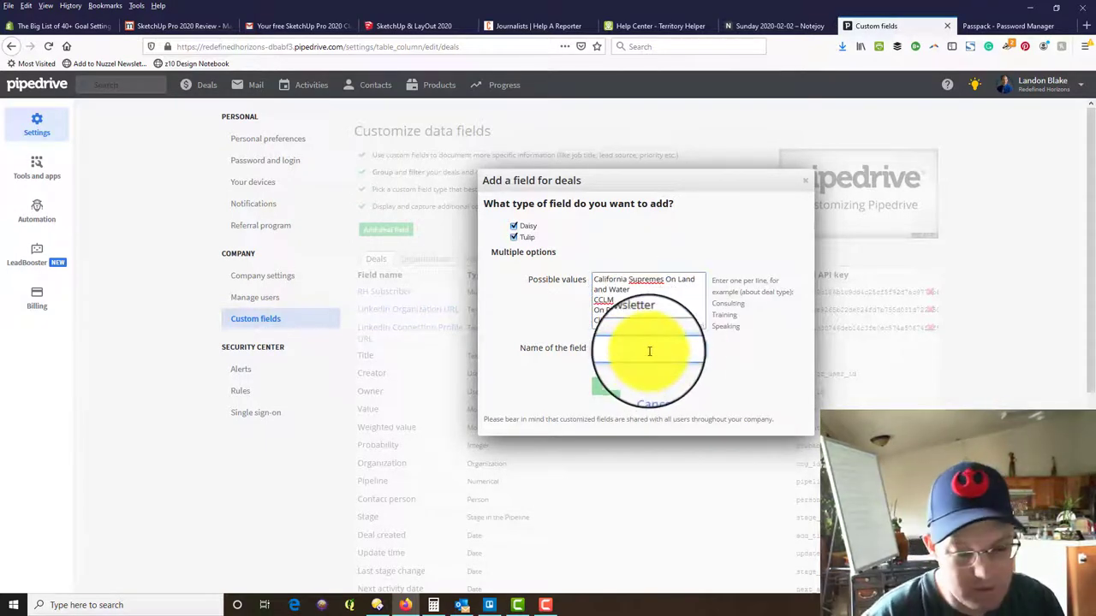
pyautogui.write('Subsc')
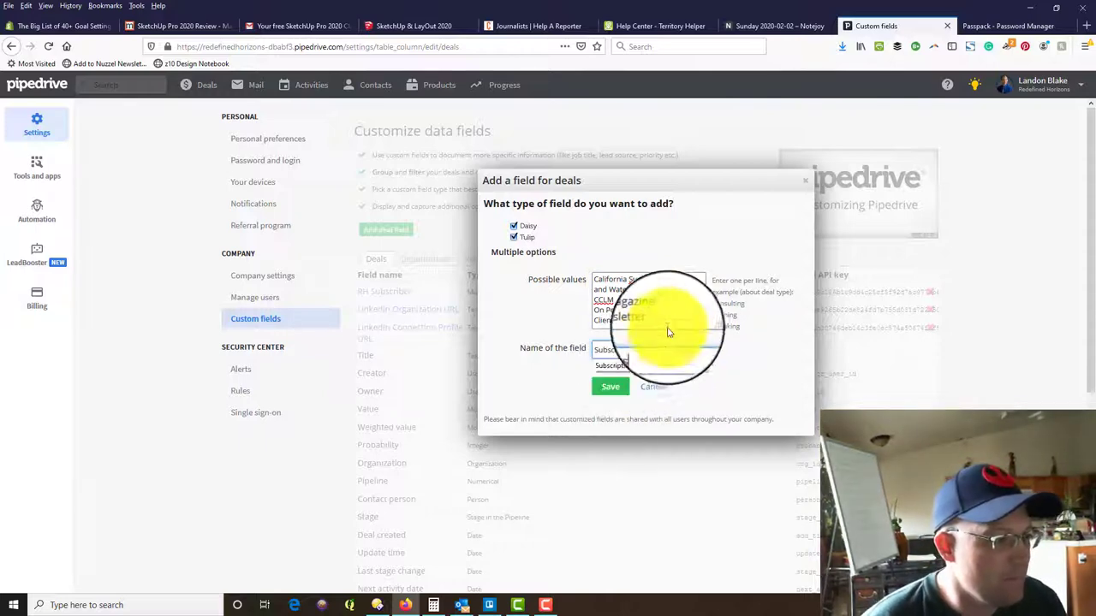
pyautogui.click(669, 321)
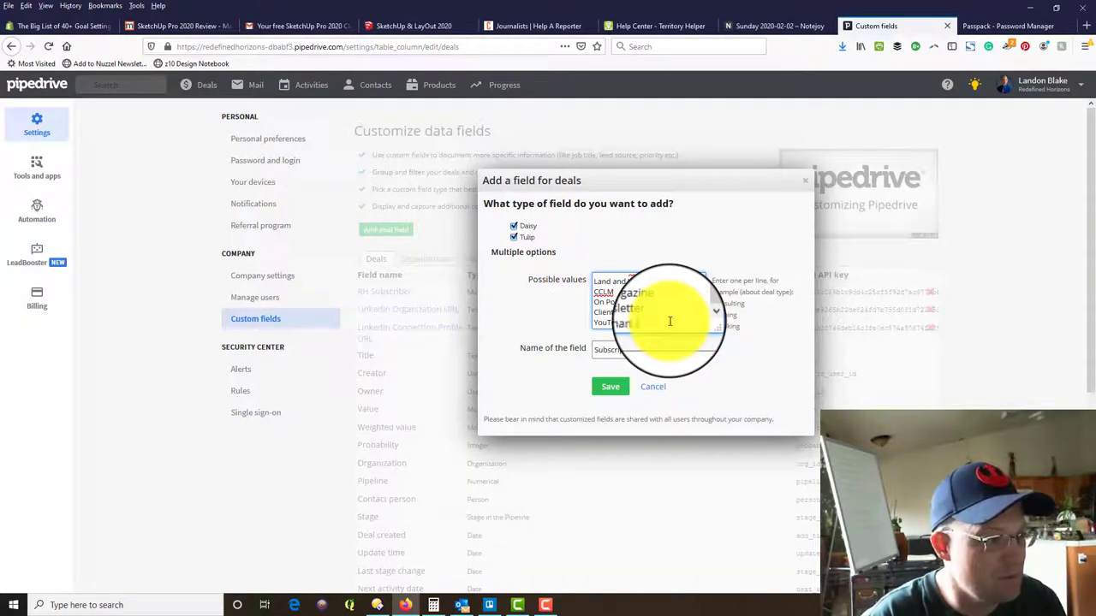
pyautogui.click(625, 386)
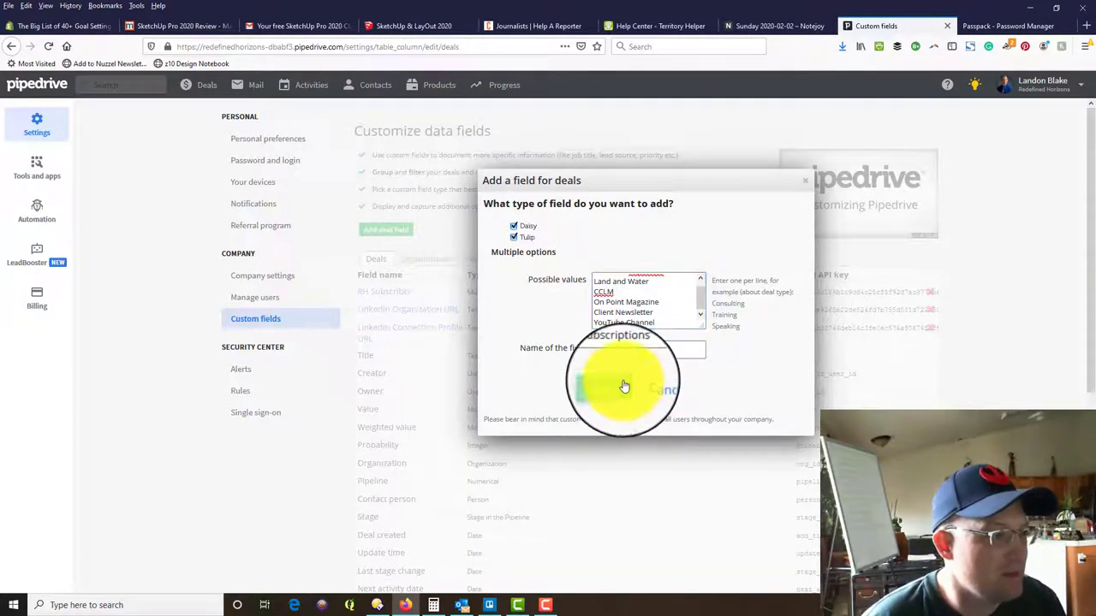
# - Recheck the new fields in Custom fields settings, then return to the Deals pipeline
pyautogui.scroll(-5, 436, 288)
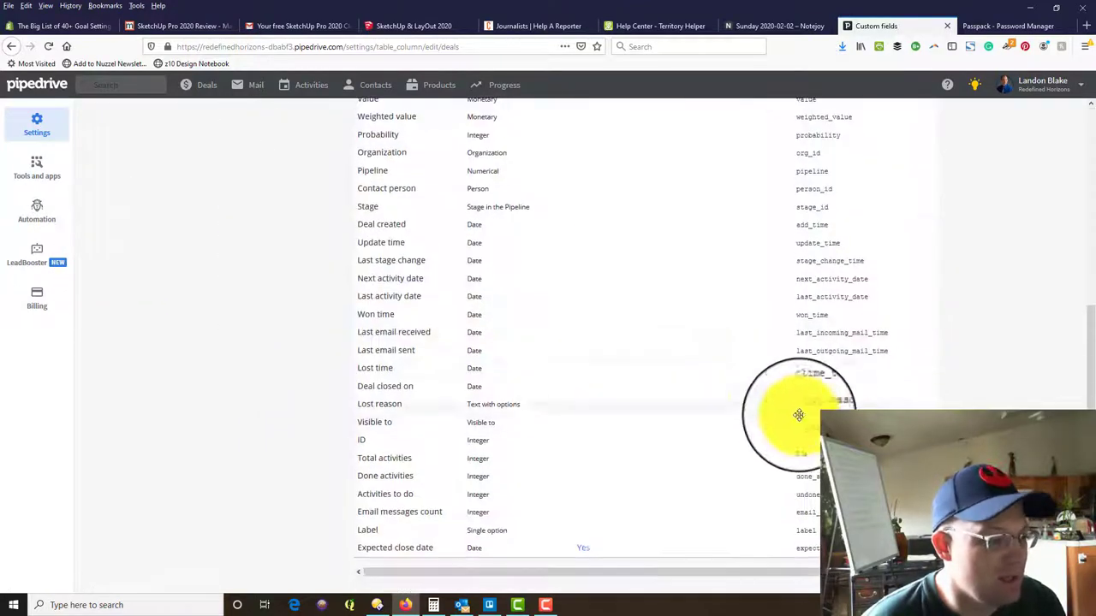
pyautogui.scroll(10, 642, 342)
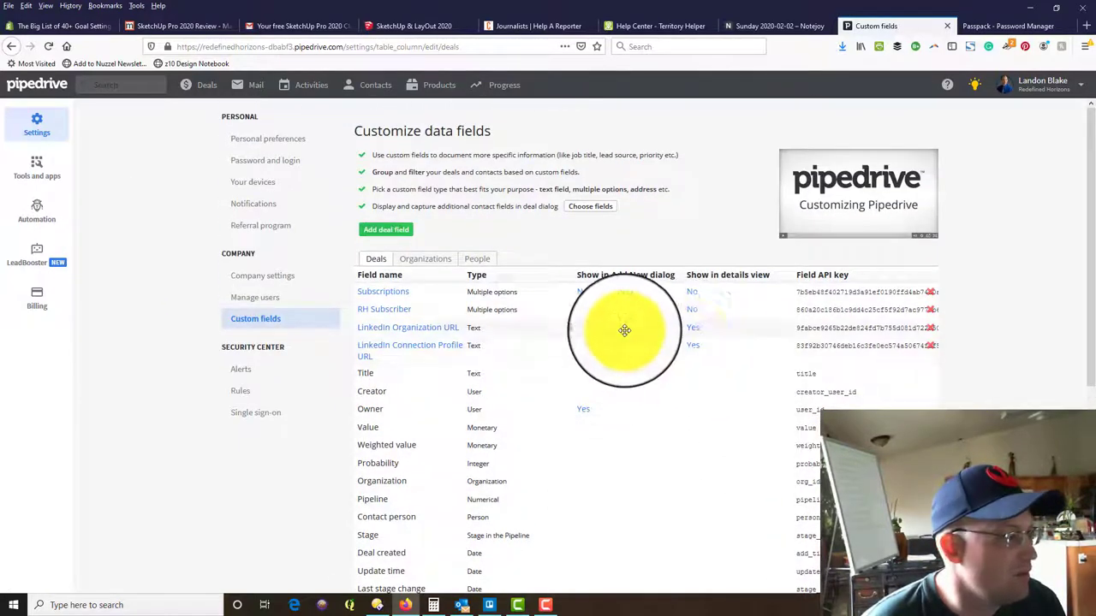
pyautogui.moveTo(750, 289); pyautogui.dragTo(710, 236)
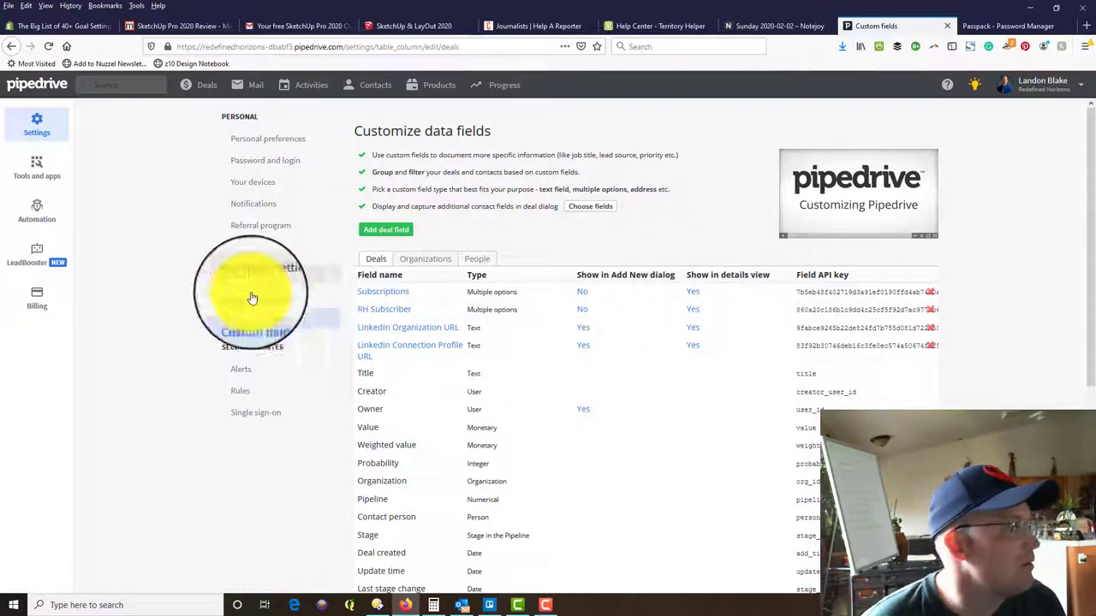
pyautogui.click(248, 184)
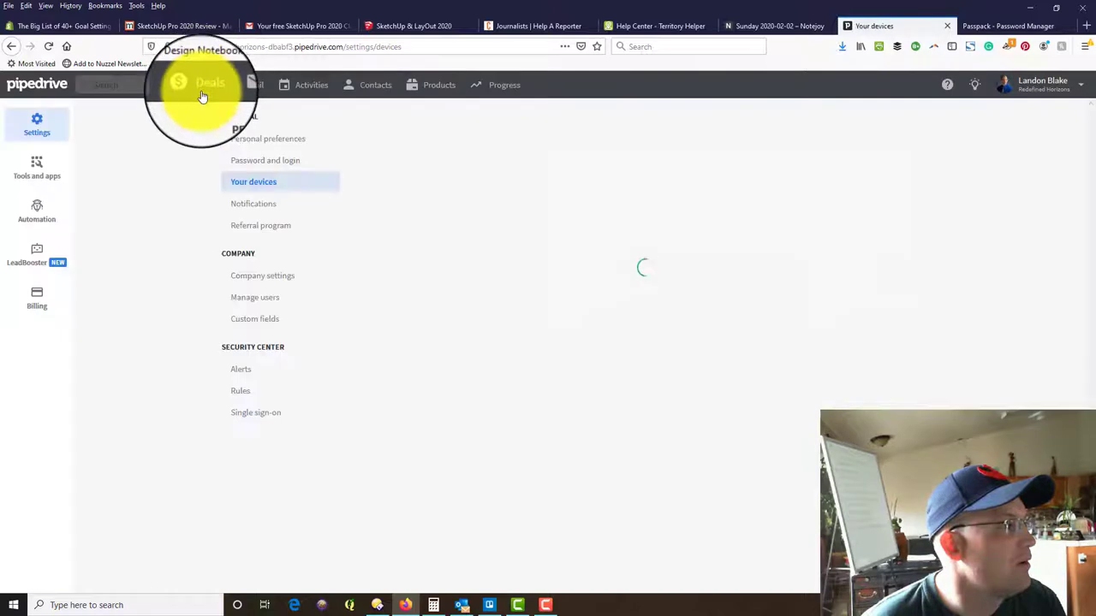
pyautogui.click(248, 321)
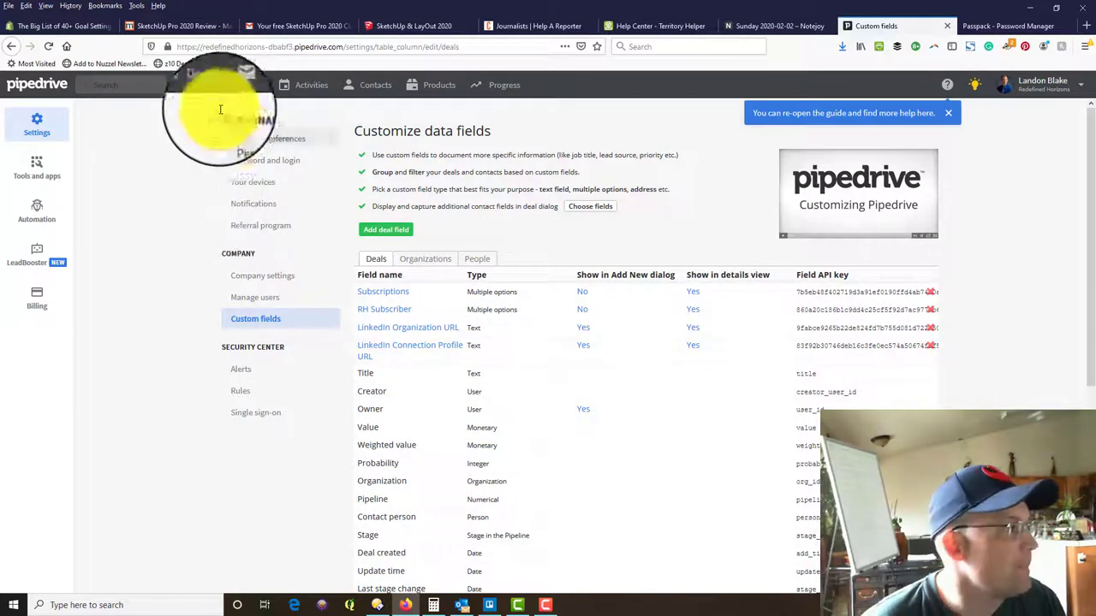
pyautogui.click(199, 86)
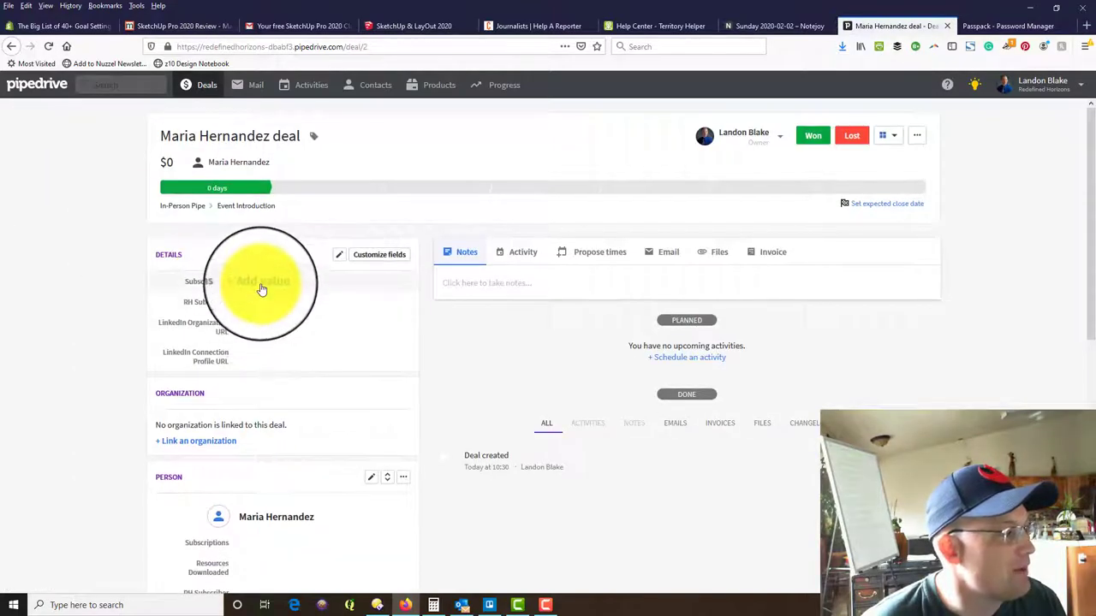
# - Set the deal's Subscriptions to California Supremes On Land and Water and On Point Magazine
pyautogui.click(262, 289)
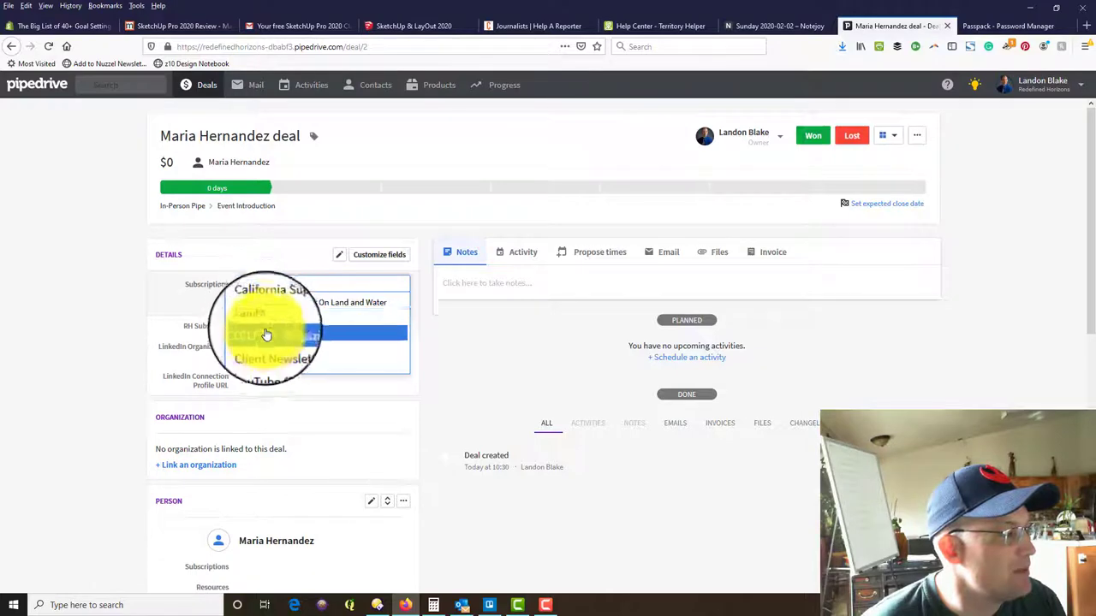
pyautogui.click(270, 308)
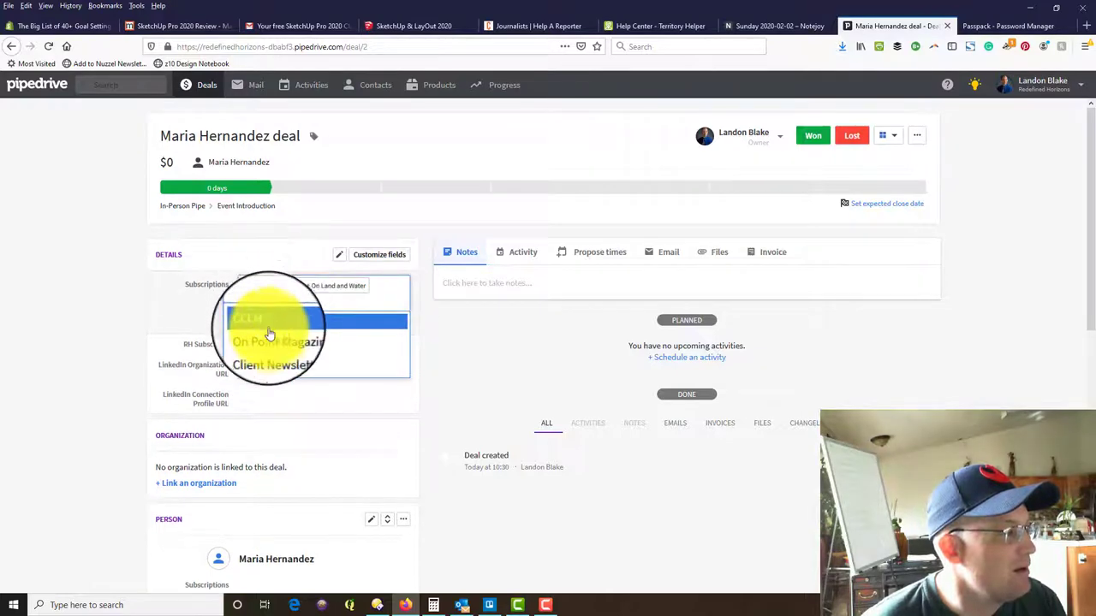
pyautogui.click(262, 334)
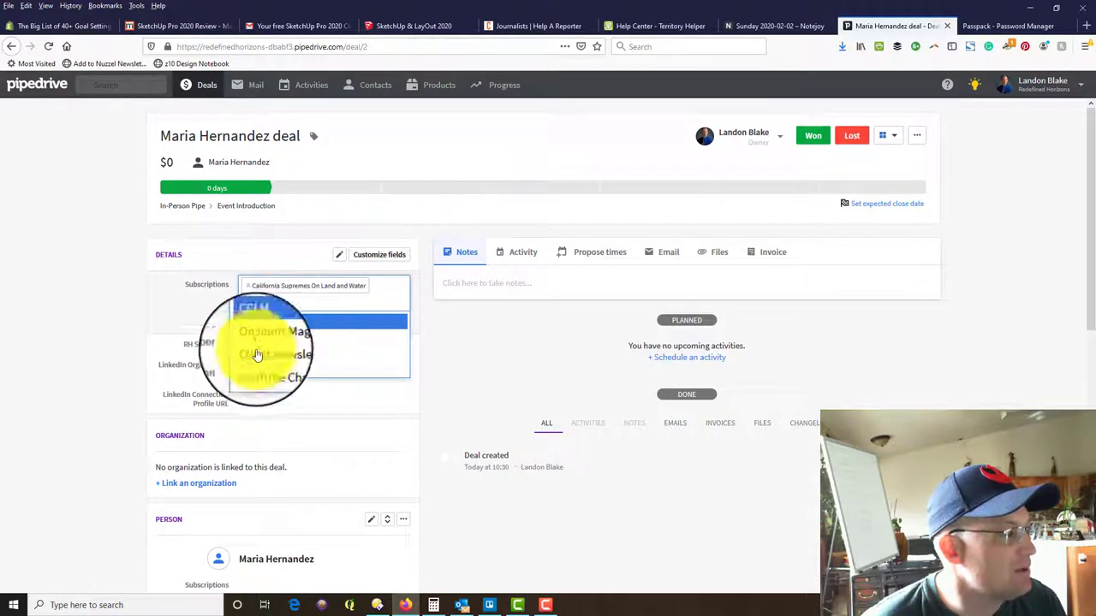
pyautogui.click(178, 302)
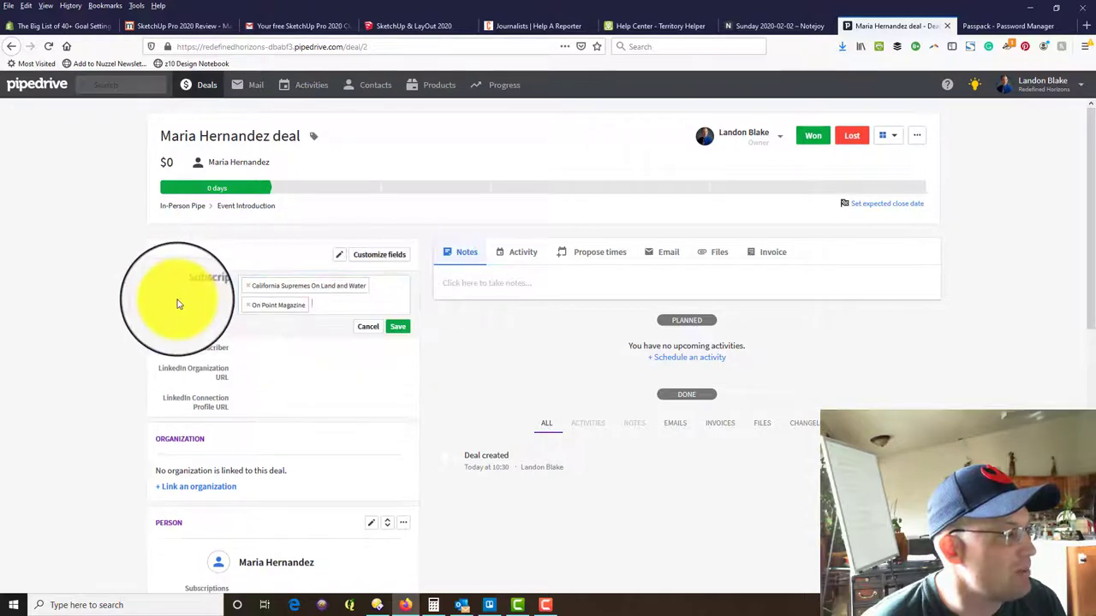
pyautogui.click(399, 331)
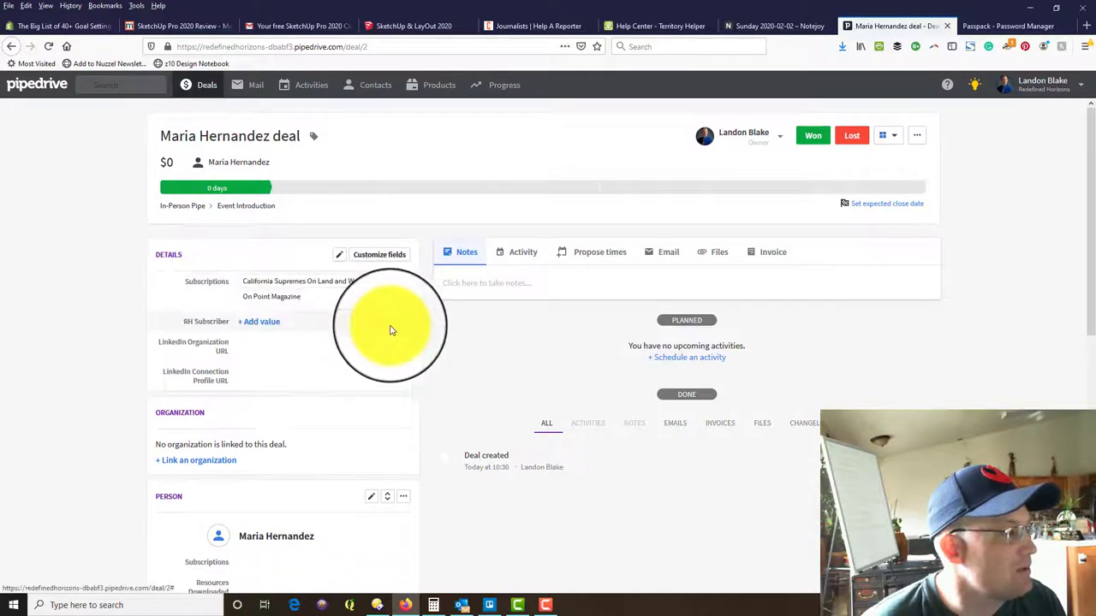
# - Set the deal's RH Subscriber field to Yes and save it
pyautogui.click(274, 331)
pyautogui.click(272, 341)
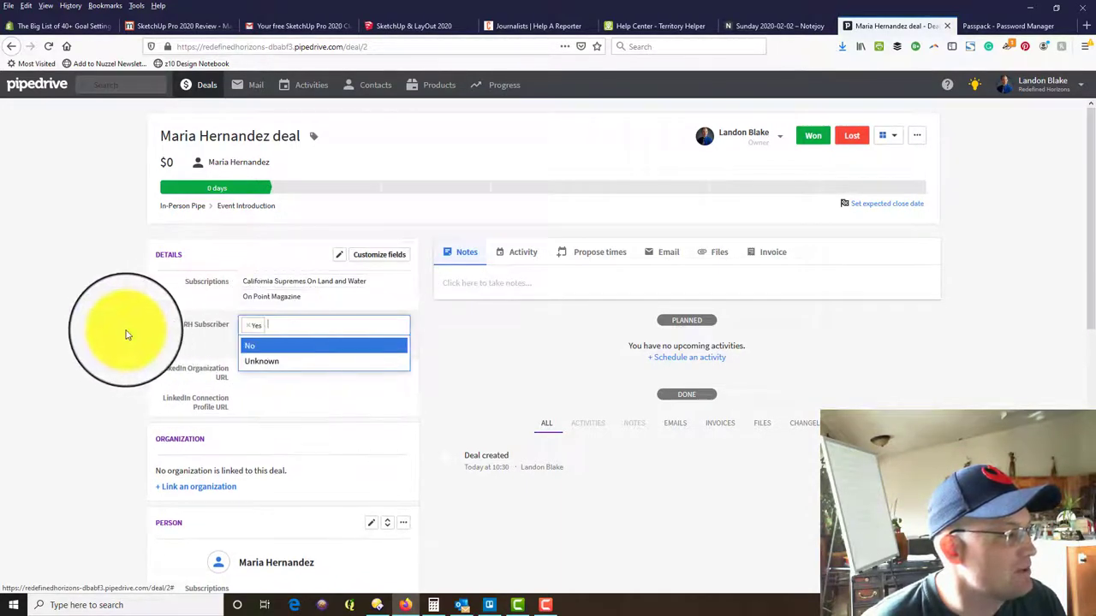
pyautogui.click(123, 327)
pyautogui.click(398, 351)
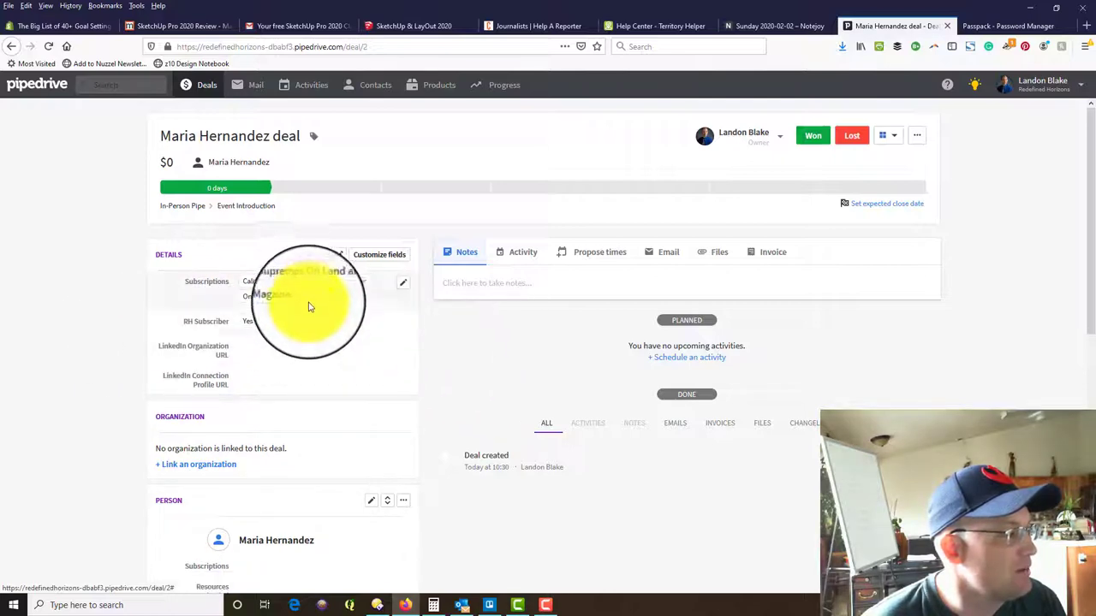